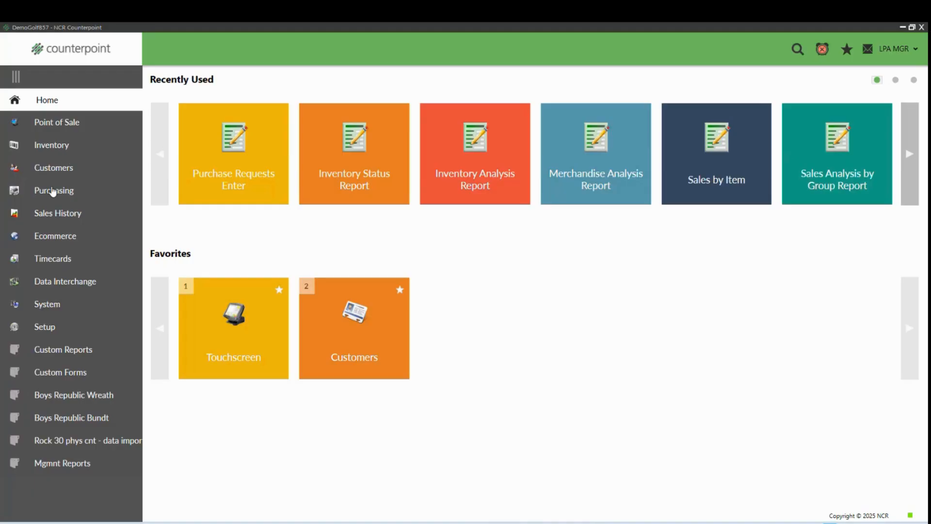
# Step: Open the purchasing area, then switch to Word to view the purchasing flow diagram in Purch flow.docx
pyautogui.click(53, 191)
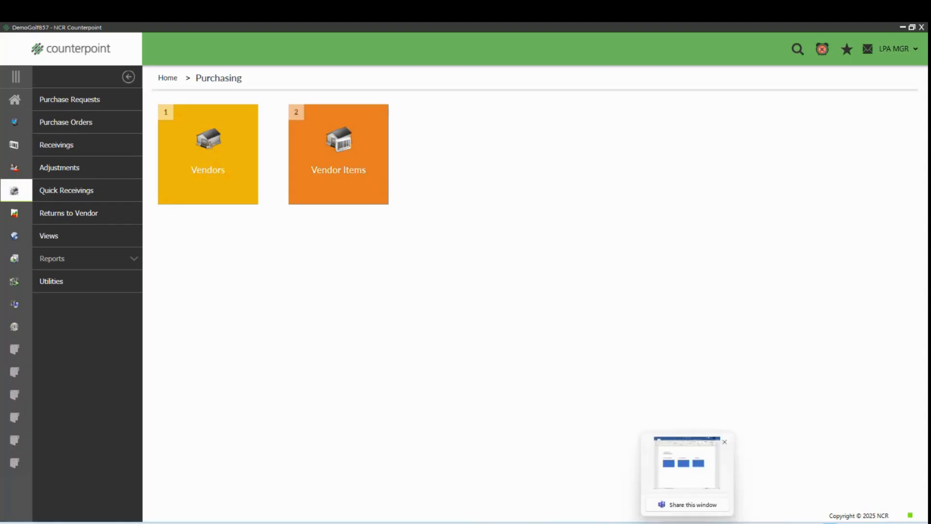
pyautogui.click(689, 460)
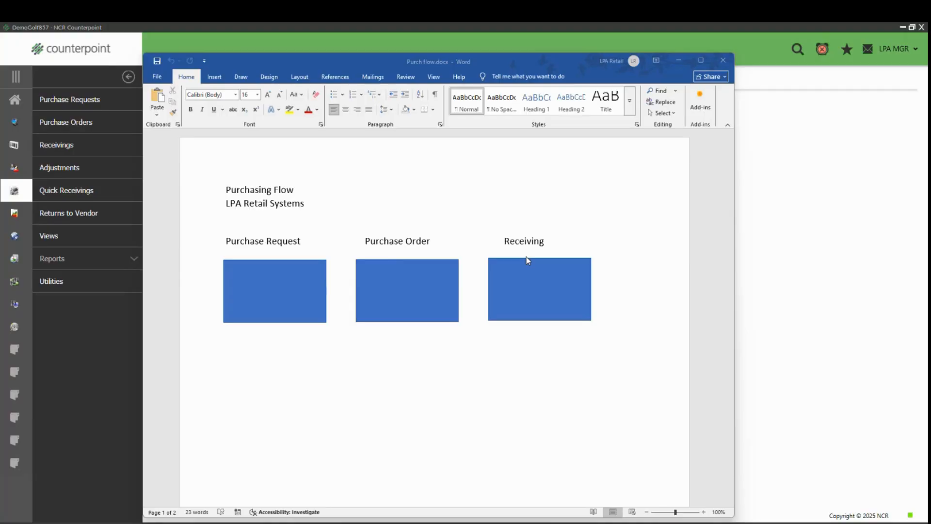
pyautogui.click(678, 60)
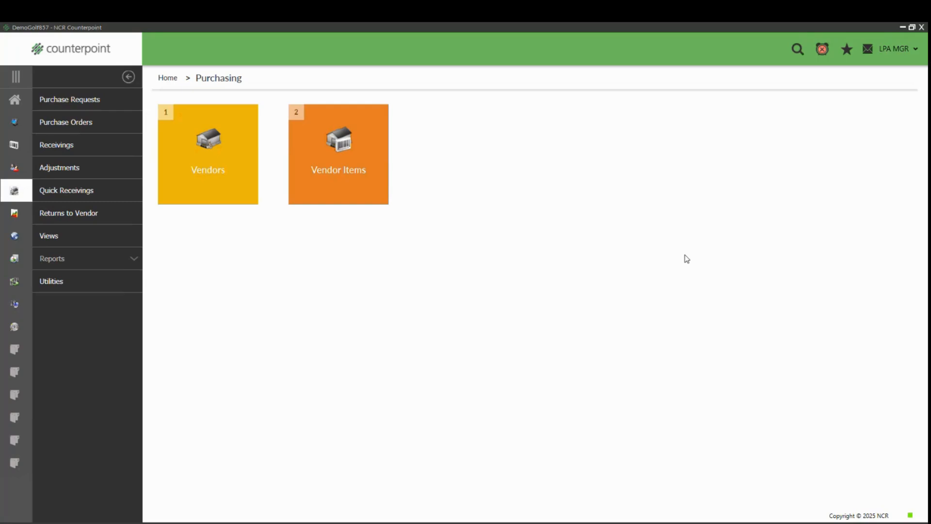
# Step: Open purchase request entry in the purchasing area using batch 1
pyautogui.click(13, 103)
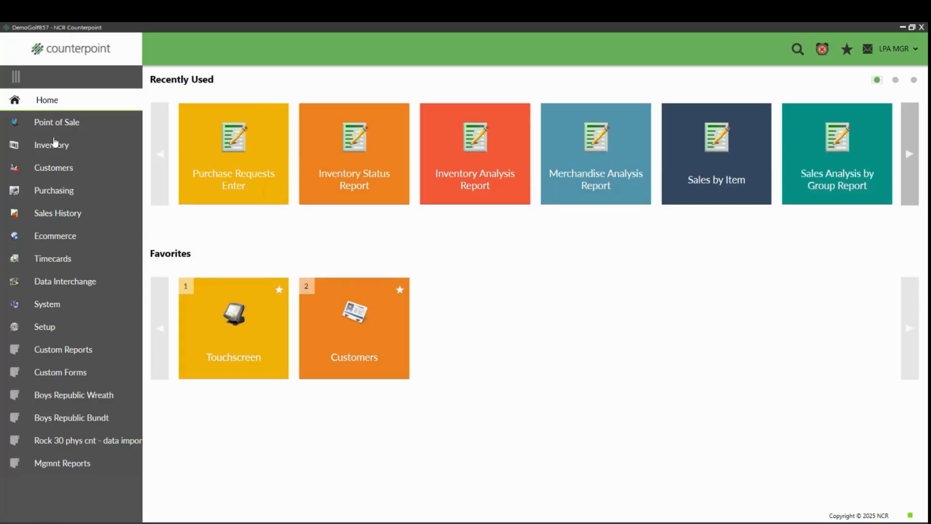
pyautogui.click(54, 190)
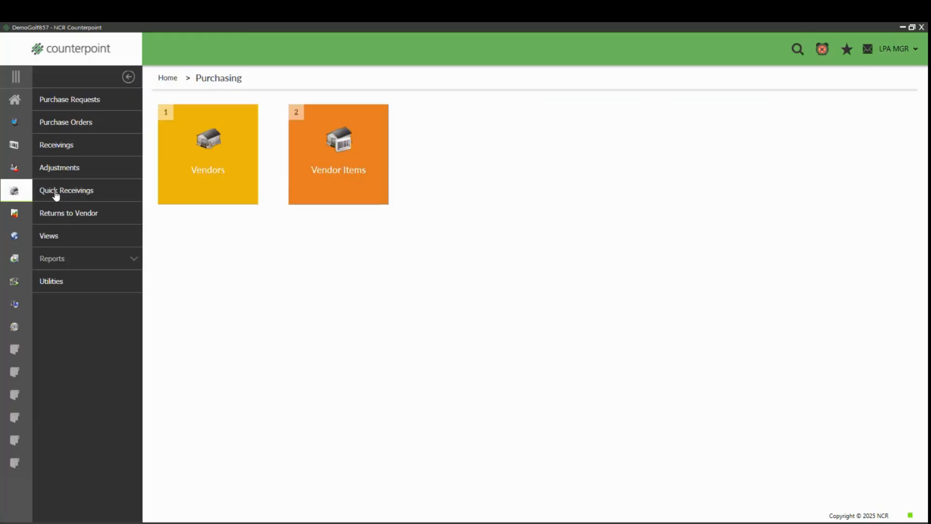
pyautogui.click(55, 101)
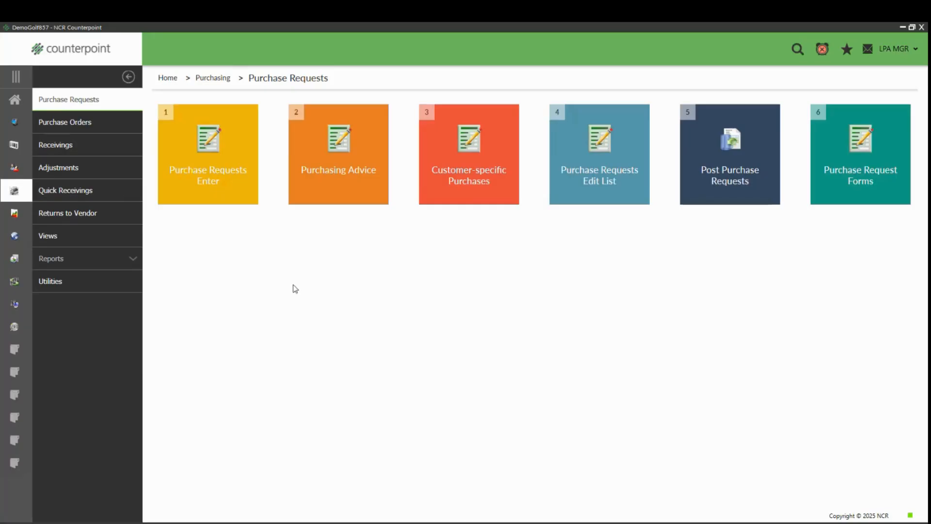
pyautogui.click(212, 190)
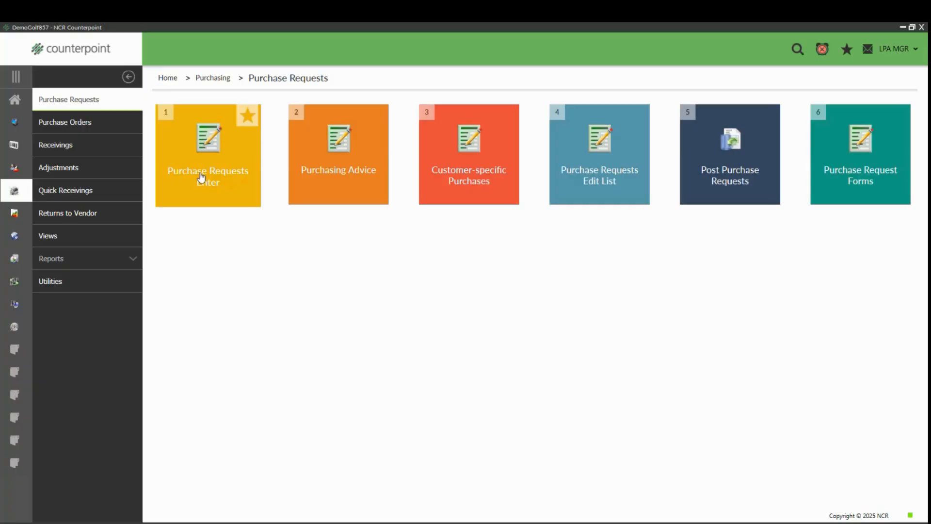
pyautogui.click(208, 166)
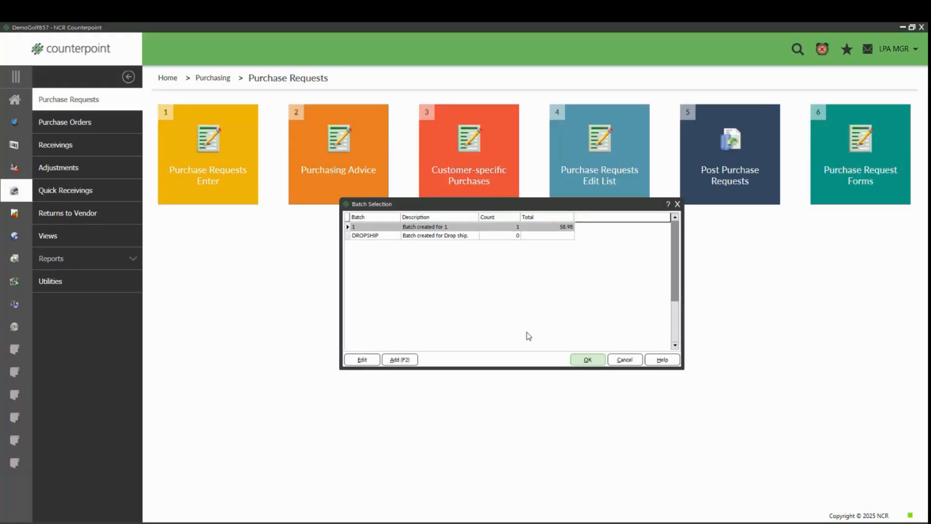
pyautogui.click(576, 362)
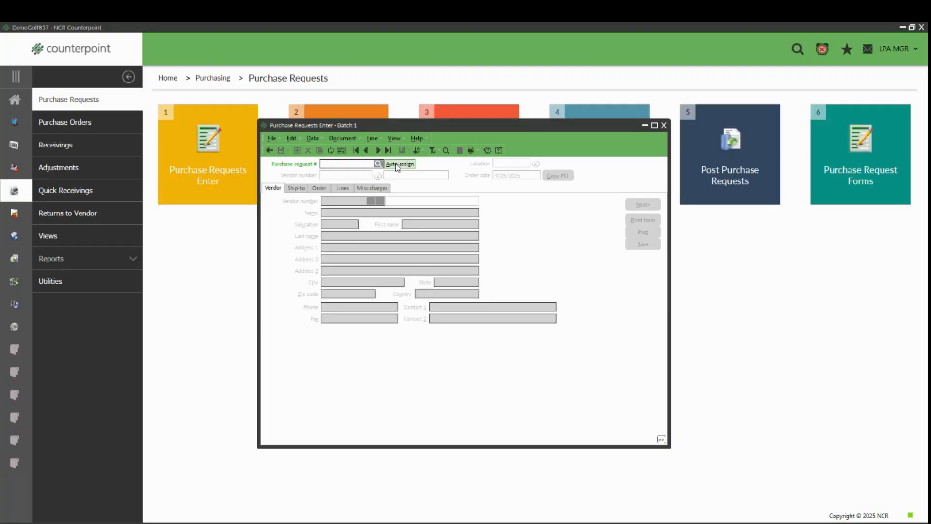
# Step: Start a new purchase request with an auto-assigned number and choose PINNACLE as the vendor
pyautogui.click(397, 166)
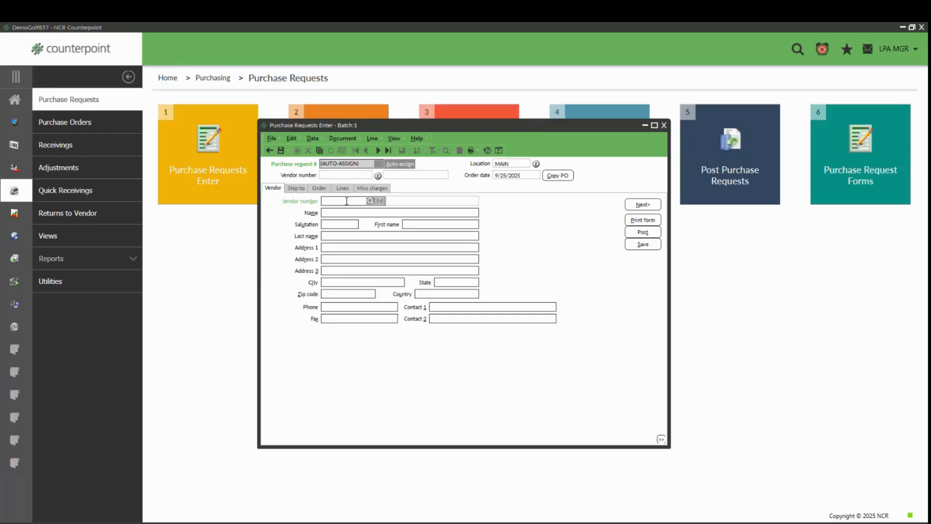
pyautogui.write('PIN')
pyautogui.click(370, 200)
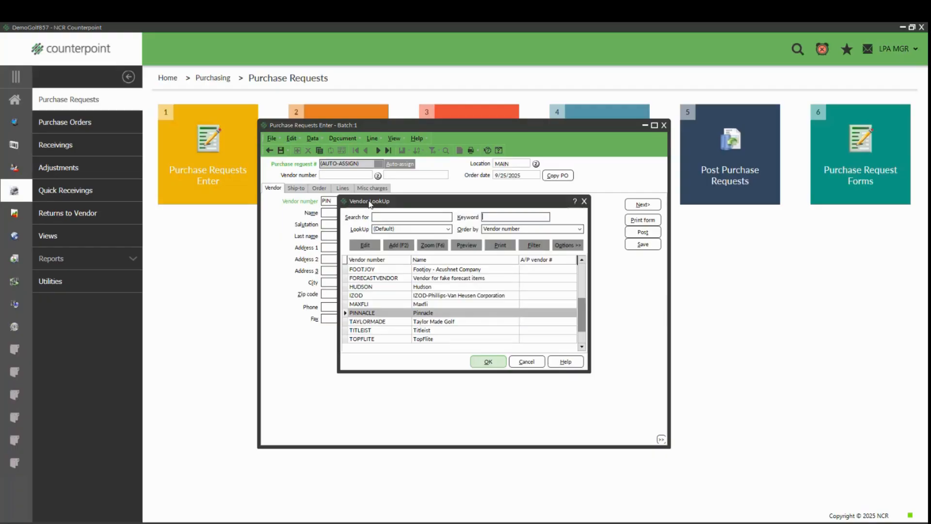
pyautogui.doubleClick(394, 315)
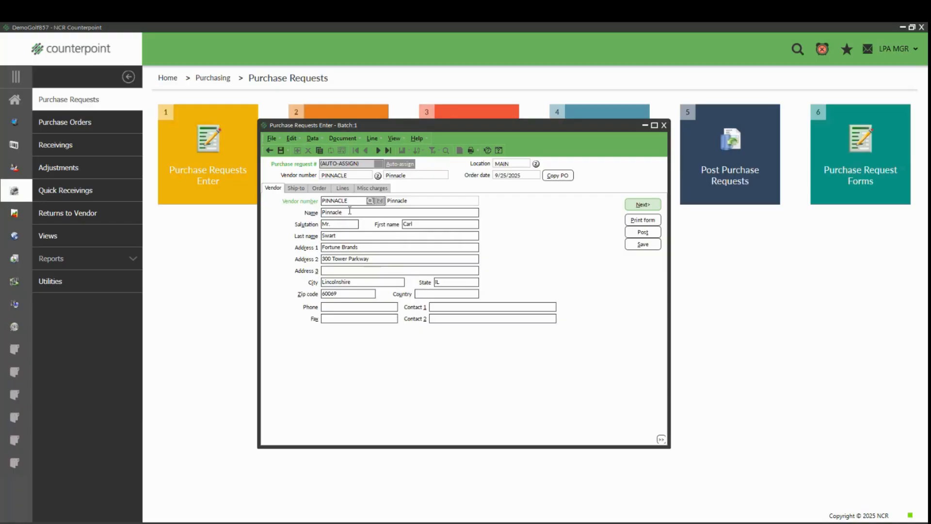
# Step: Find item DUN-DIS with the keyword "dun-" and add it as a request line with a quantity of 12
pyautogui.click(341, 188)
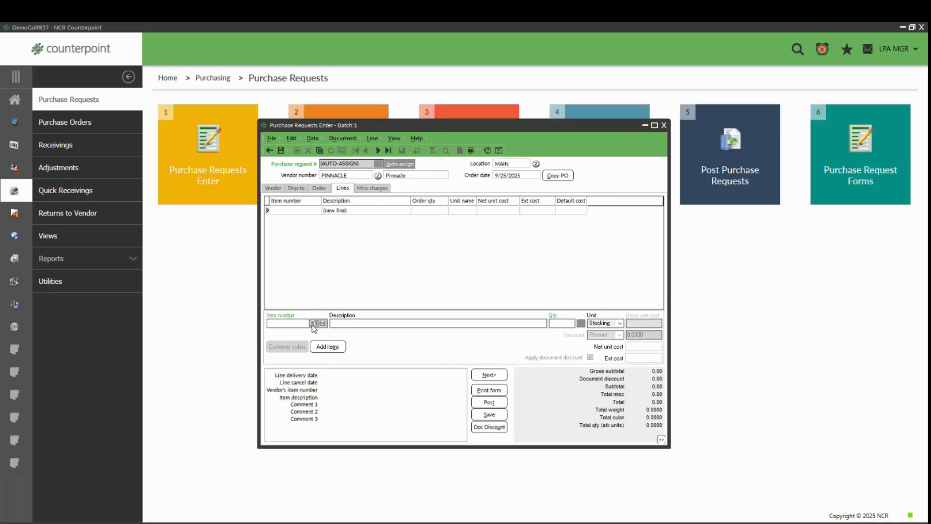
pyautogui.click(312, 323)
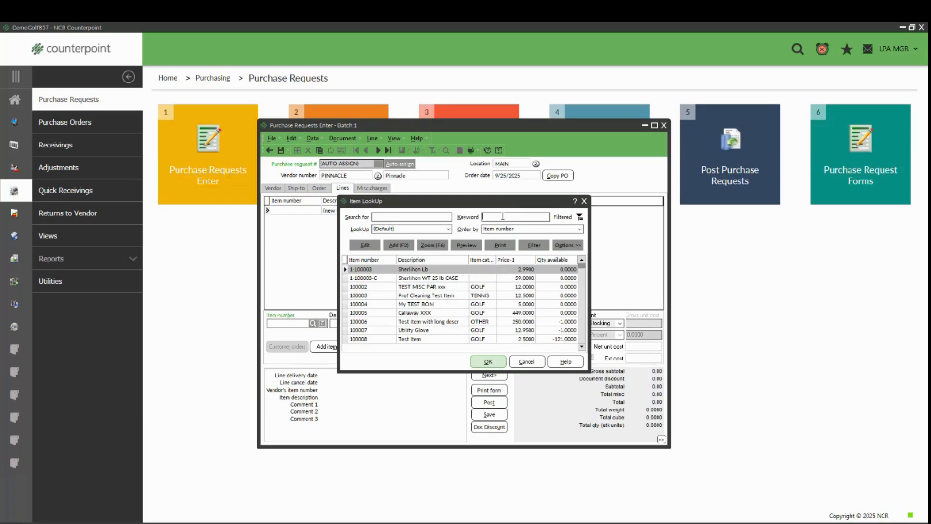
pyautogui.write('dun-')
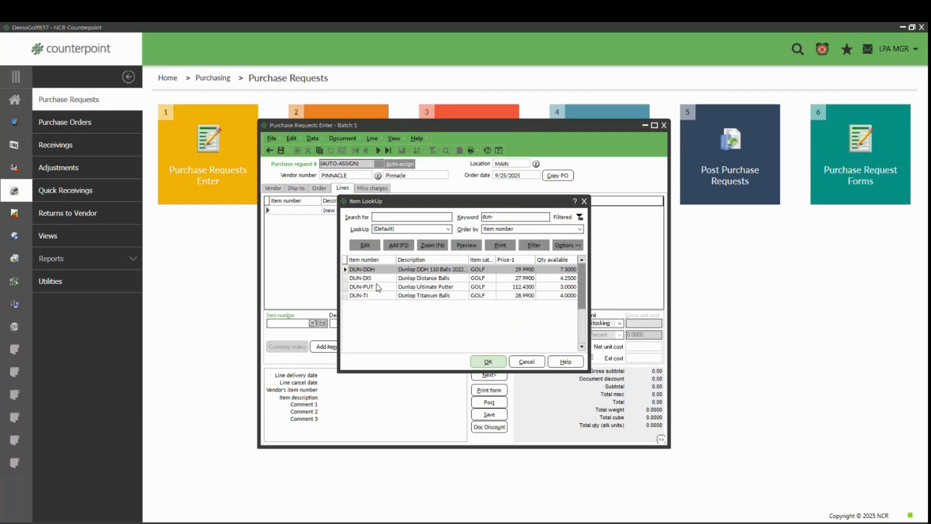
pyautogui.doubleClick(377, 280)
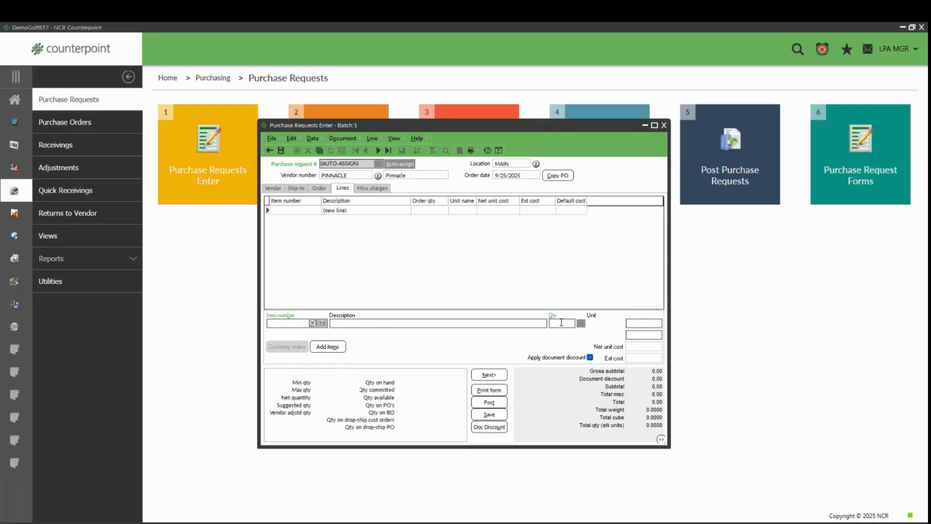
pyautogui.write('12')
pyautogui.press('Return')
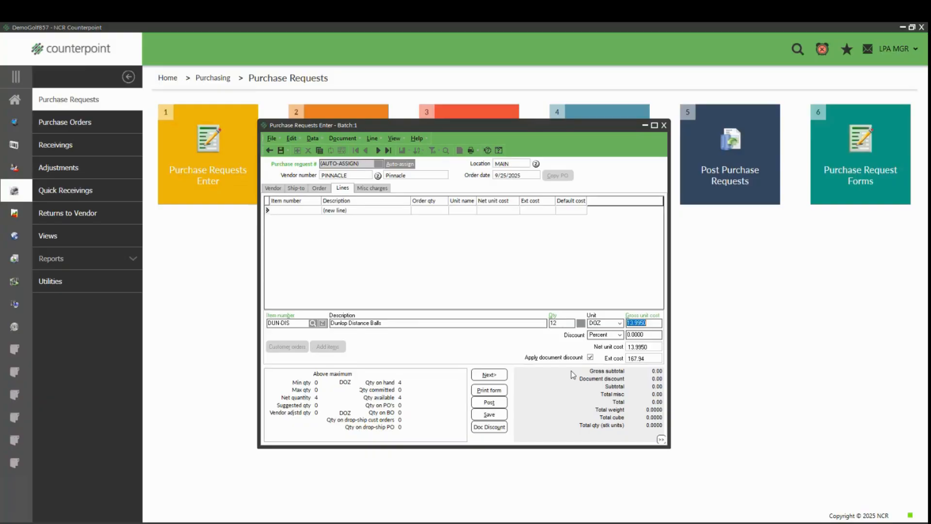
pyautogui.press('Return')
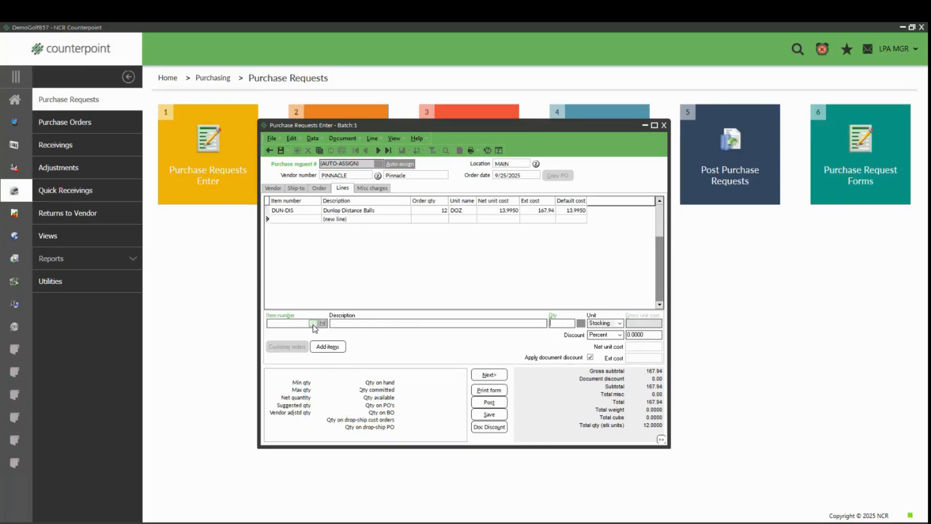
pyautogui.click(321, 323)
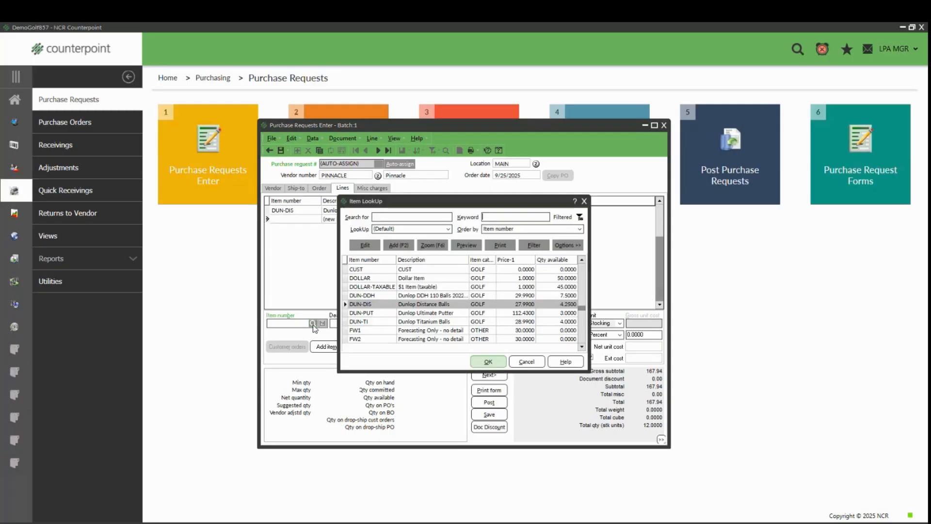
pyautogui.click(584, 201)
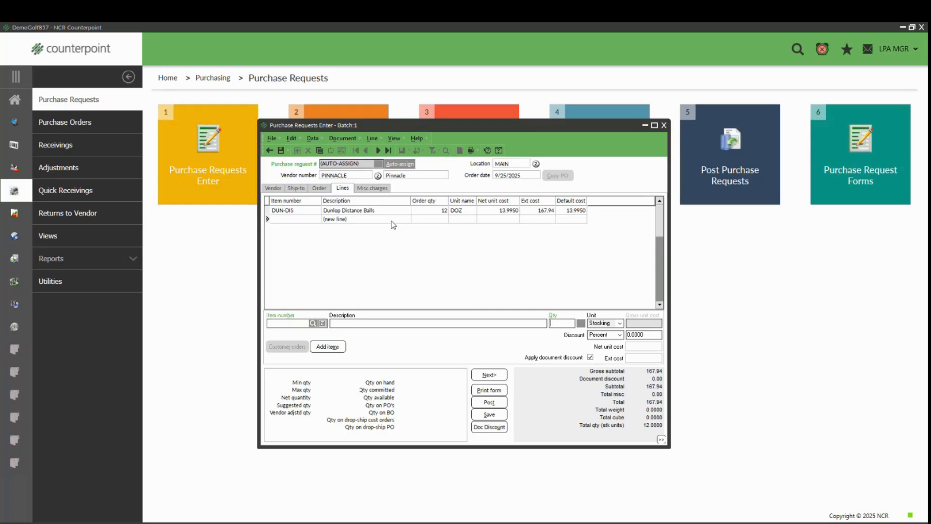
# Step: Save the request and load the unfiltered list of the vendor's items for adding in bulk
pyautogui.click(329, 347)
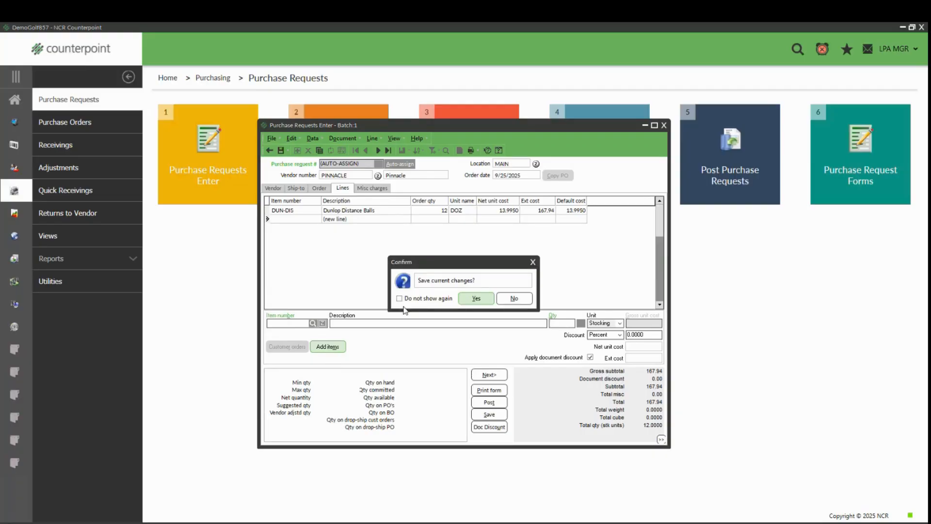
pyautogui.click(471, 301)
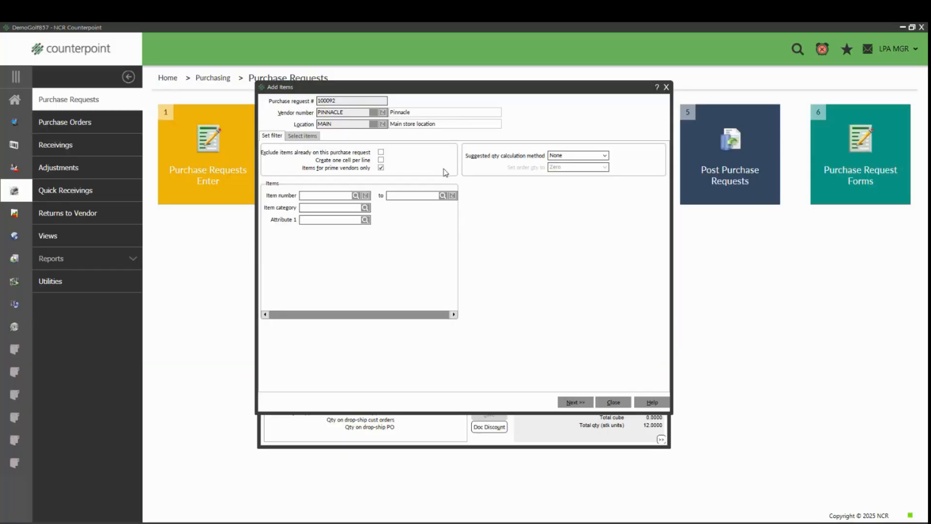
pyautogui.moveTo(452, 91); pyautogui.dragTo(516, 145)
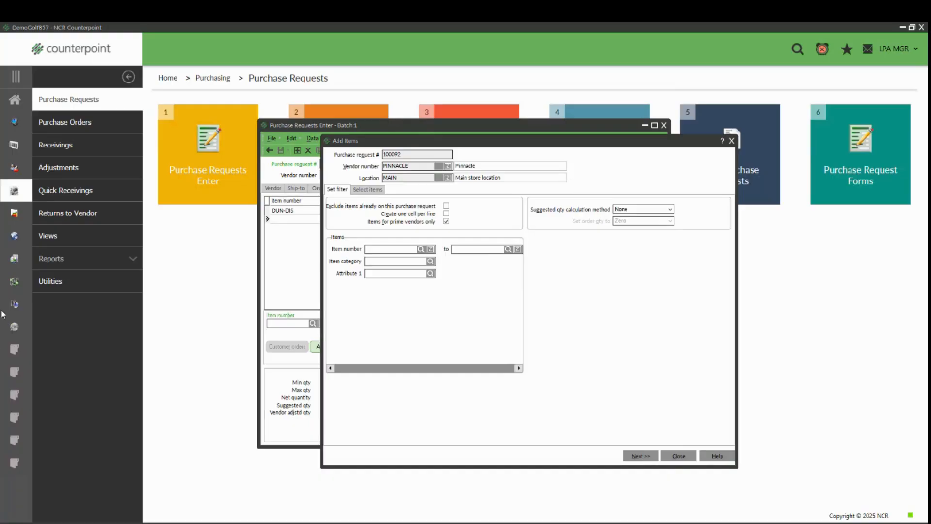
pyautogui.click(371, 189)
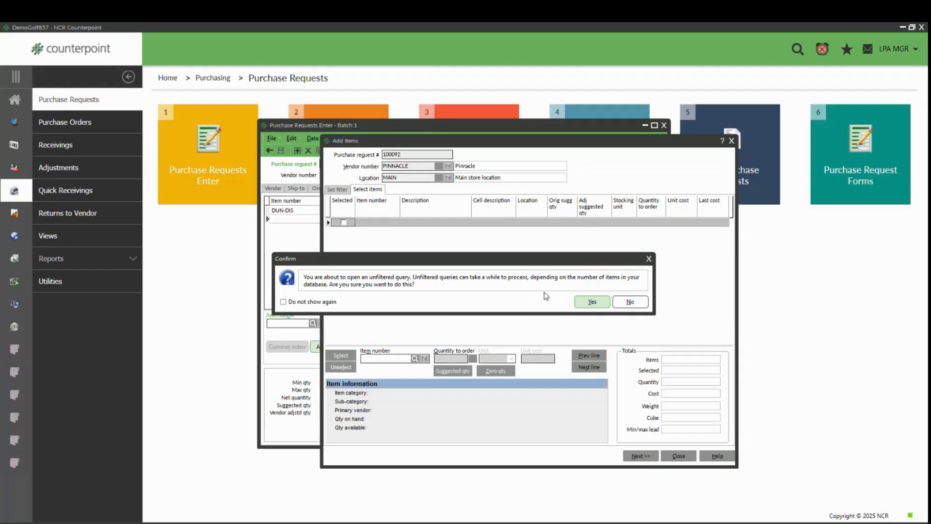
pyautogui.click(580, 301)
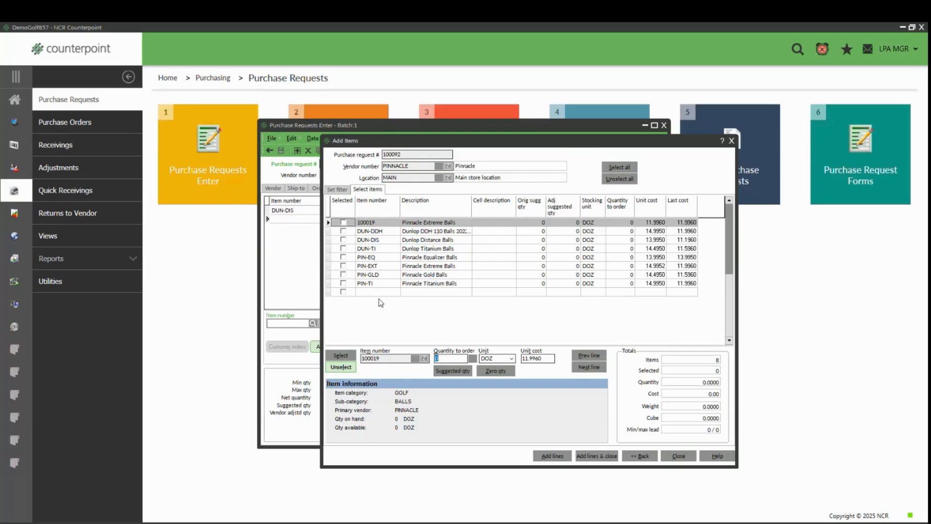
# Step: Select items DUN-DIS, PIN-EQ, PIN-EXT and PIN-GLD and add them to the purchase request as lines
pyautogui.click(343, 239)
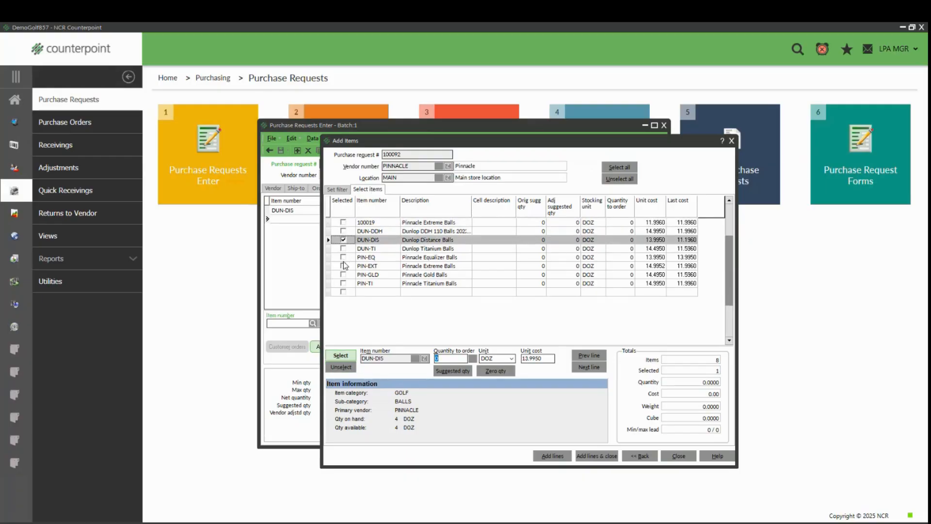
pyautogui.click(343, 257)
pyautogui.click(343, 265)
pyautogui.click(343, 275)
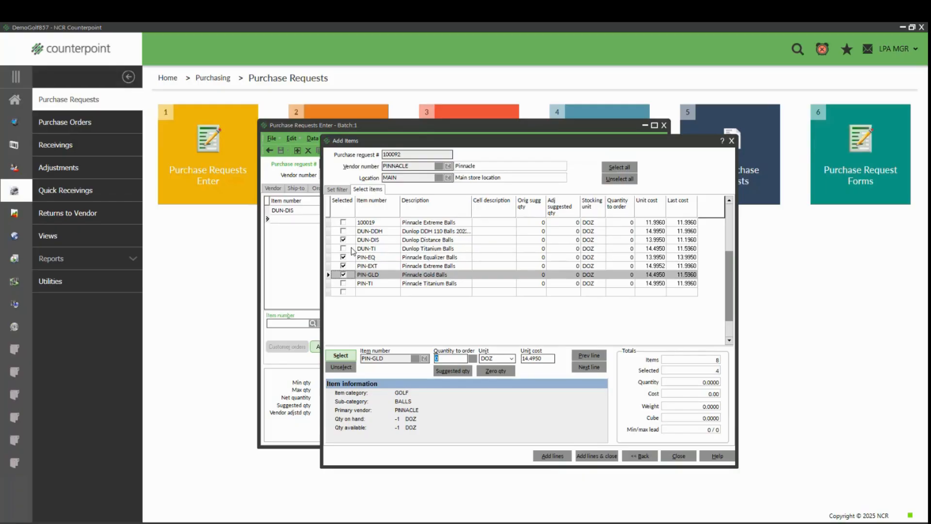
pyautogui.click(590, 456)
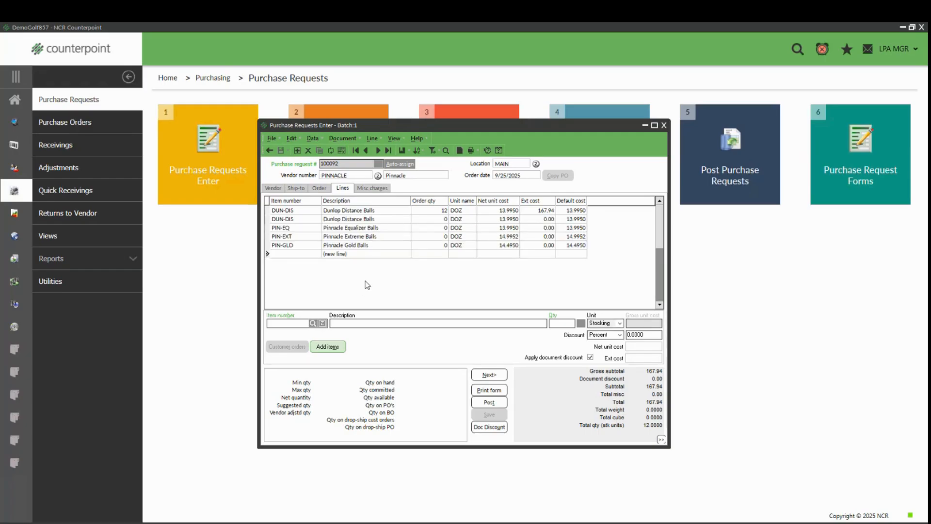
# Step: Set the order quantities to 12 for the second DUN-DIS line, 6 for PIN-EQ and 12 for PIN-EXT
pyautogui.click(298, 219)
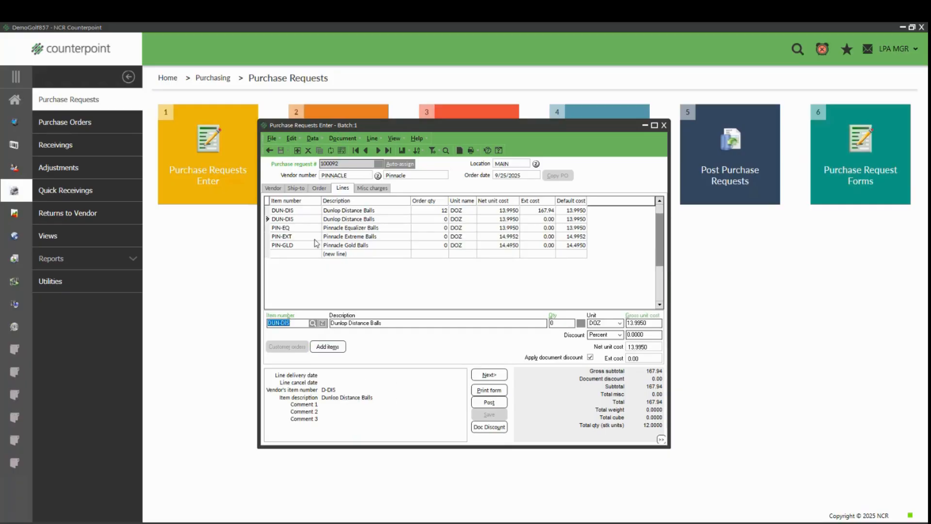
pyautogui.click(563, 325)
pyautogui.write('12')
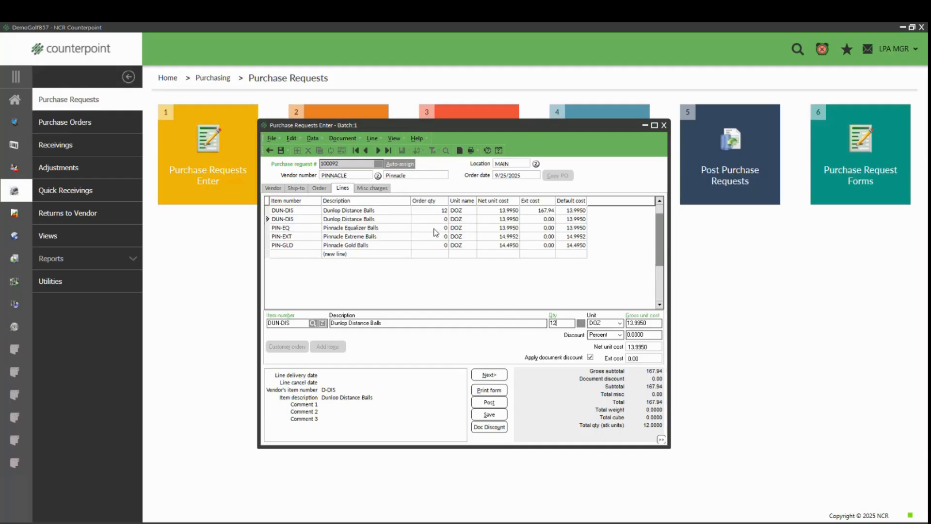
pyautogui.click(435, 227)
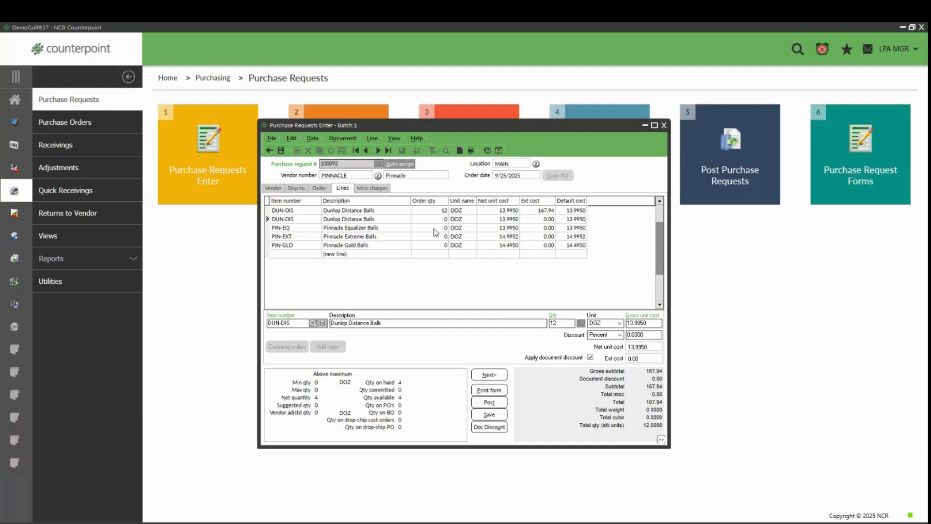
pyautogui.click(560, 323)
pyautogui.write('6')
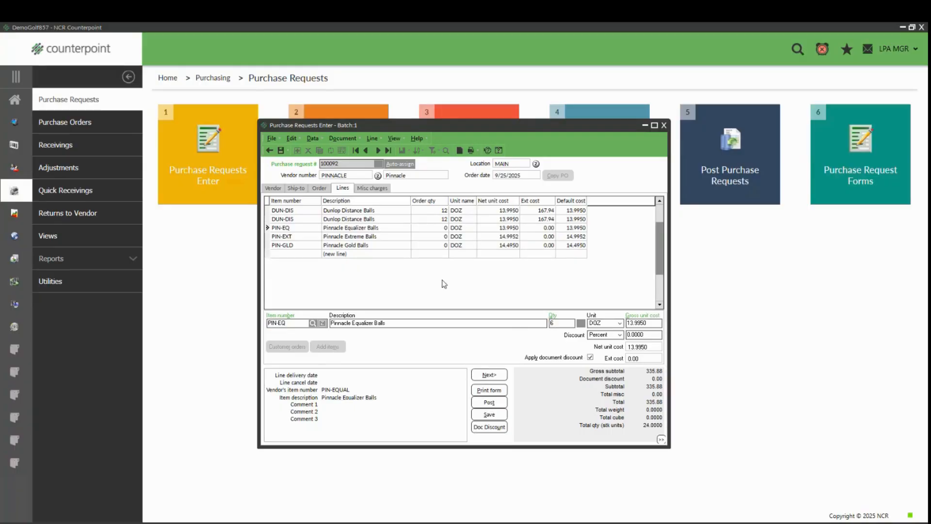
pyautogui.click(426, 237)
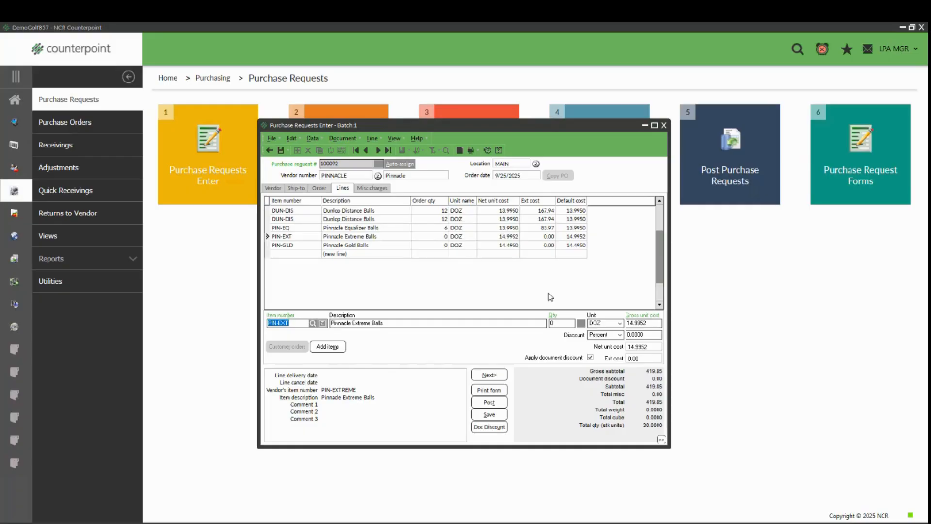
pyautogui.click(562, 323)
pyautogui.write('12')
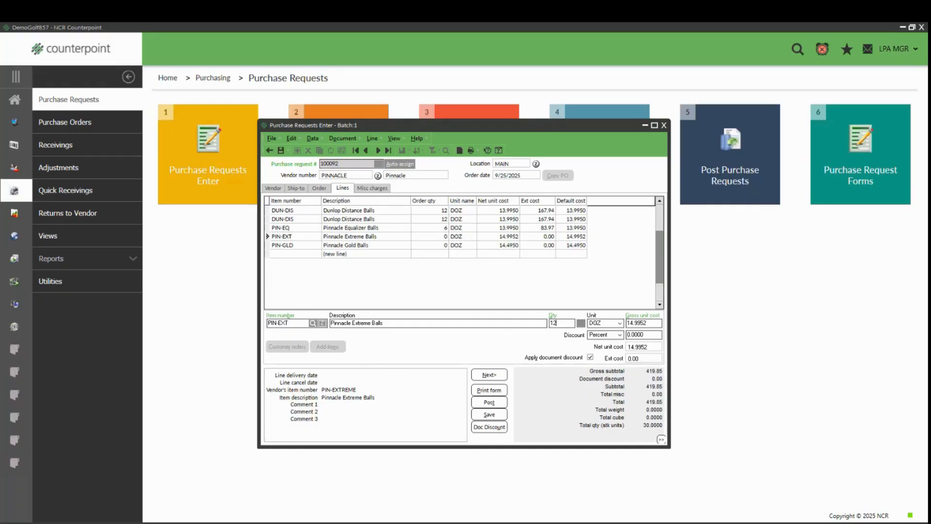
pyautogui.click(437, 245)
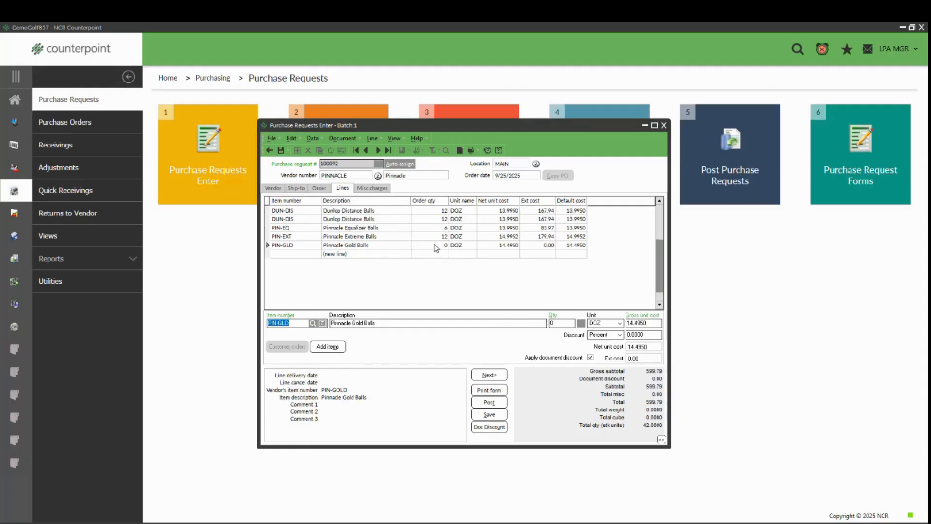
# Step: Set the order quantity of the PIN-GLD line to 6 and close the purchase request
pyautogui.click(562, 323)
pyautogui.write('6')
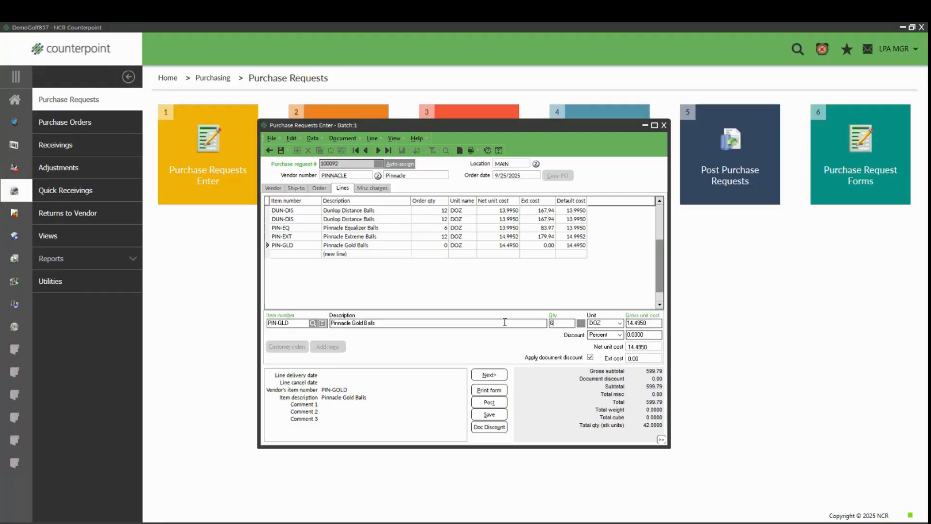
pyautogui.click(382, 239)
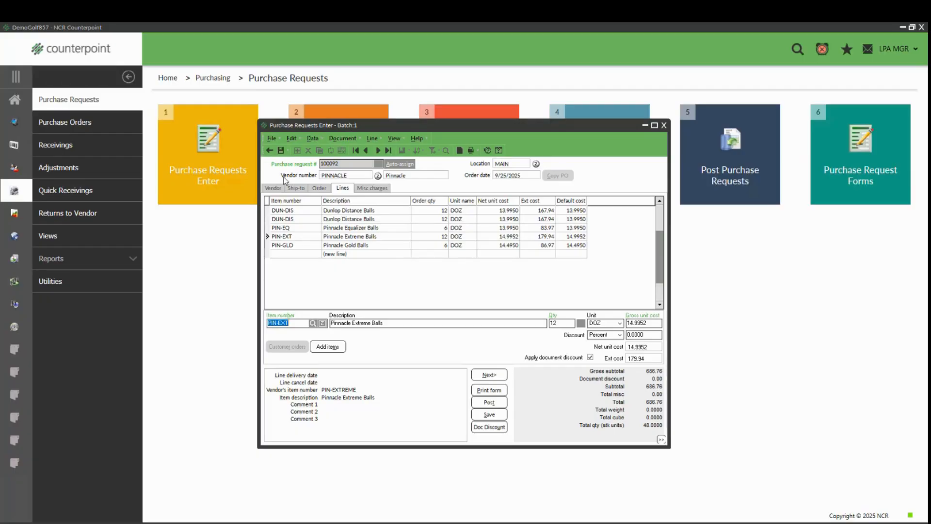
pyautogui.click(663, 125)
pyautogui.click(500, 302)
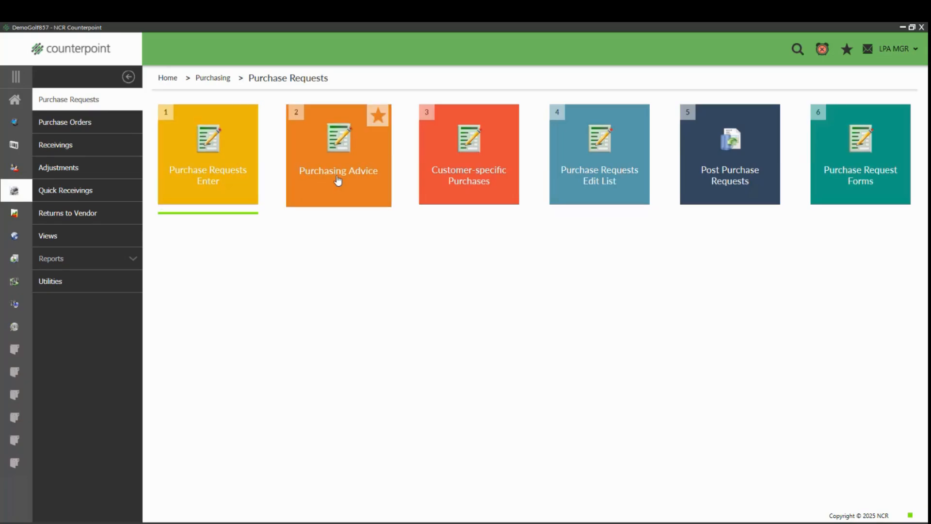
# Step: Open Purchasing Advice and choose the Maximum report type
pyautogui.click(338, 179)
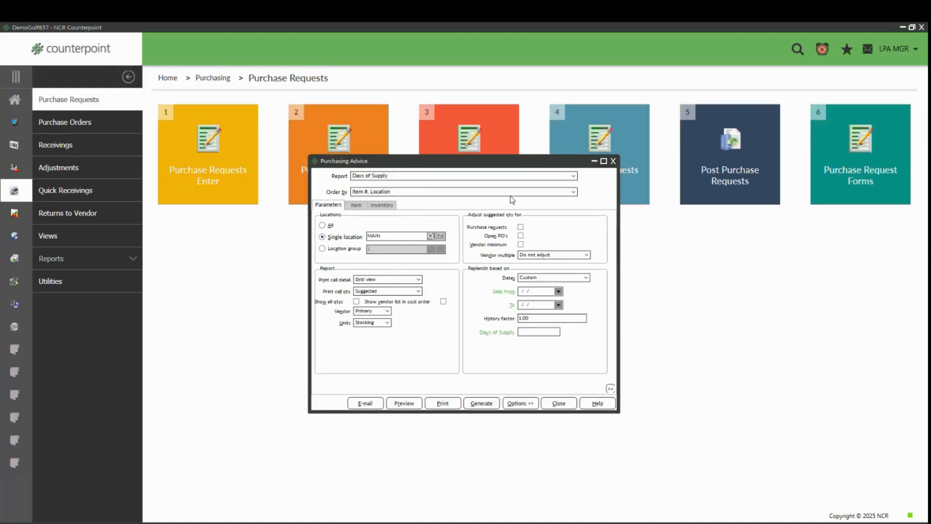
pyautogui.click(572, 177)
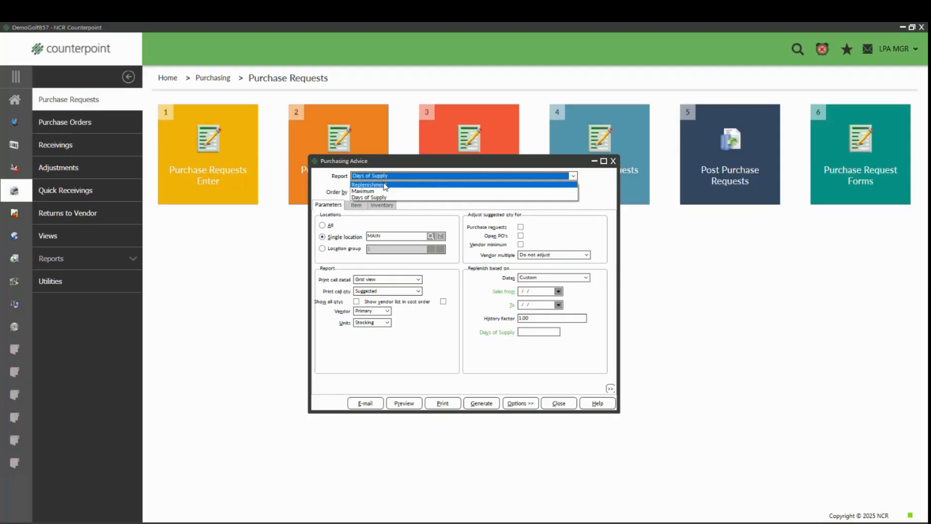
pyautogui.click(384, 185)
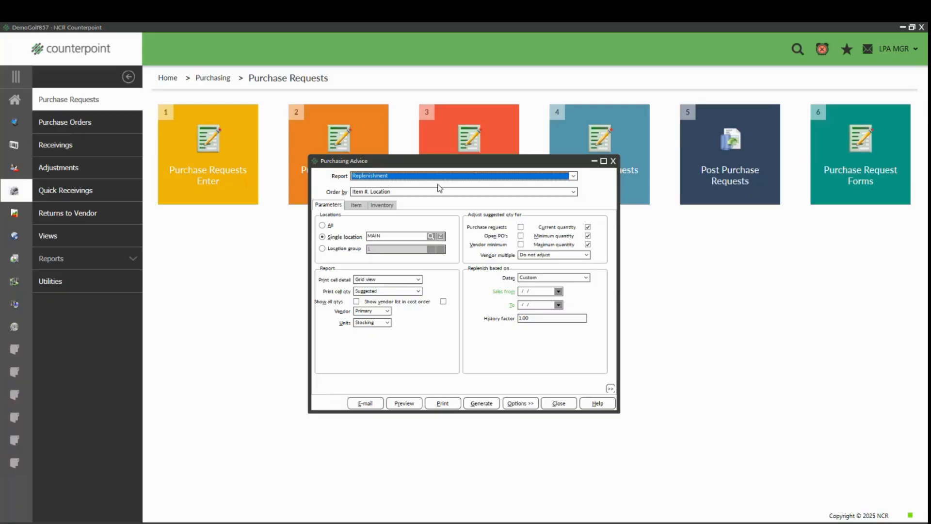
pyautogui.click(571, 177)
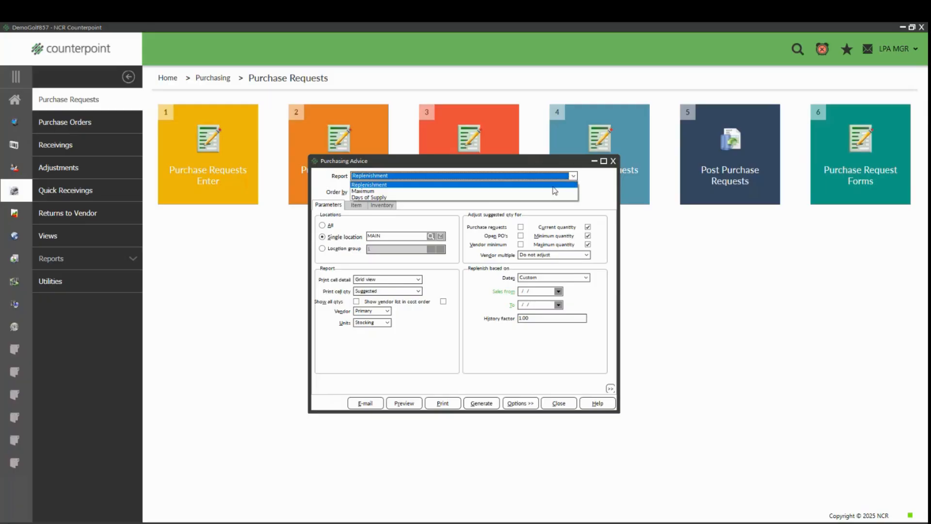
pyautogui.click(550, 191)
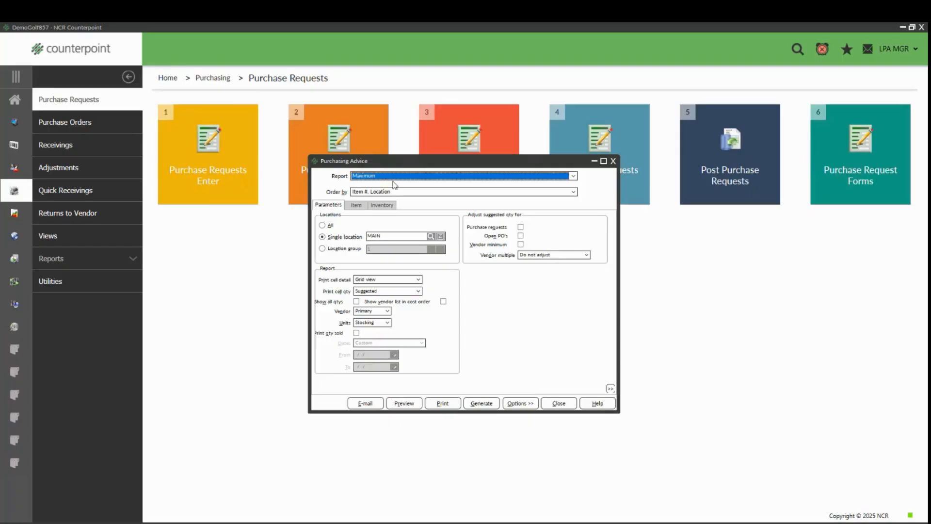
# Step: Filter the purchasing advice report to items whose primary vendor is PINNACLE
pyautogui.click(357, 205)
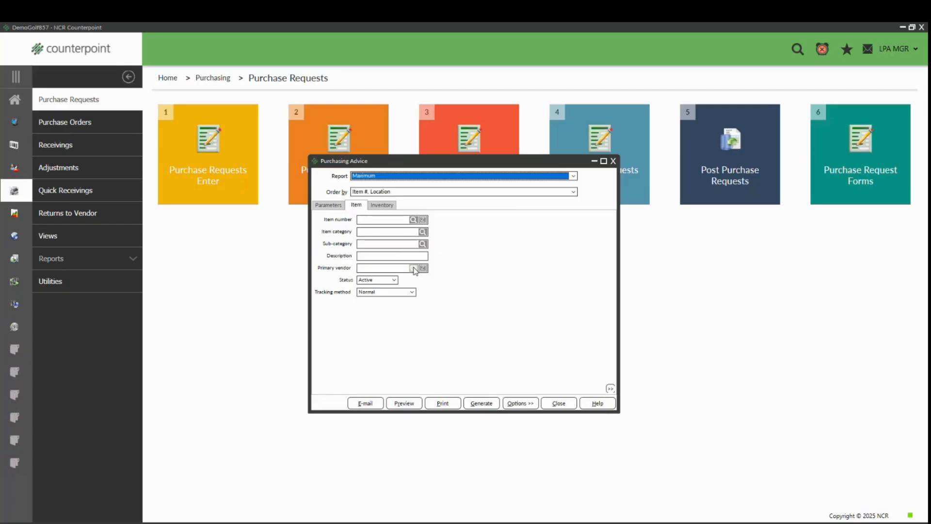
pyautogui.click(414, 267)
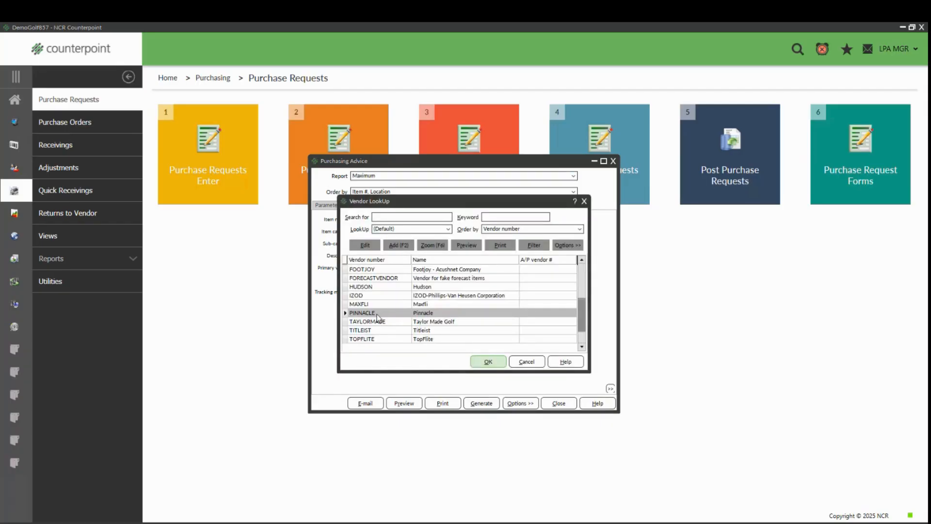
pyautogui.doubleClick(378, 314)
pyautogui.click(330, 206)
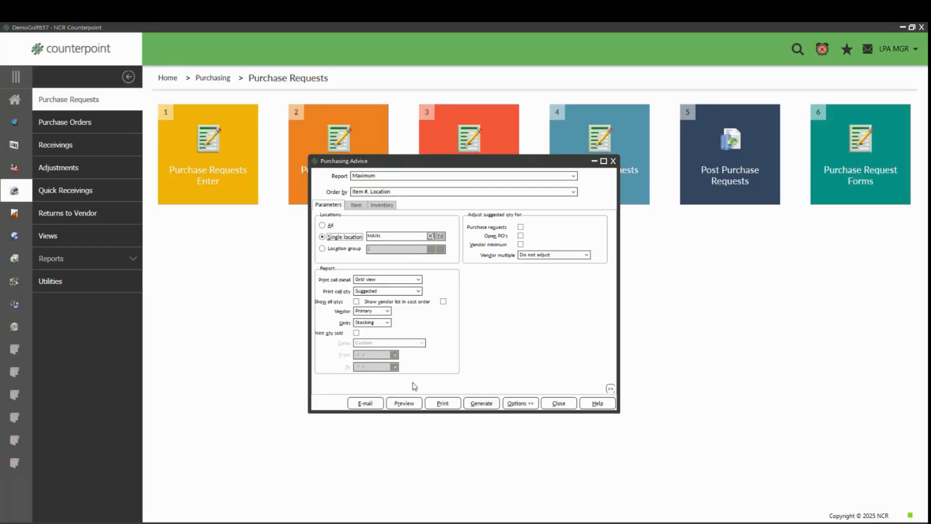
# Step: Preview the purchasing advice report at 130% zoom, then close the preview and the report setup
pyautogui.click(402, 403)
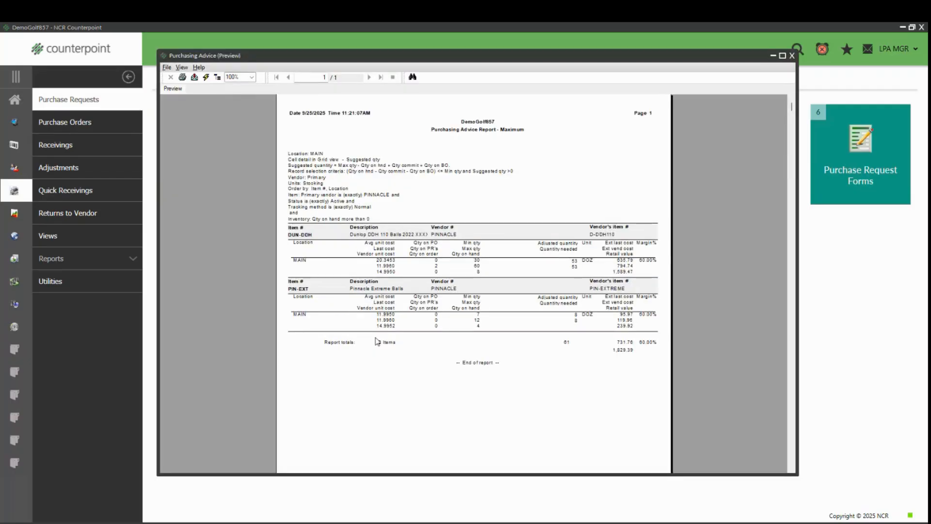
pyautogui.doubleClick(243, 77)
pyautogui.write('13')
pyautogui.click(427, 404)
pyautogui.click(246, 79)
pyautogui.write('130')
pyautogui.press('Return')
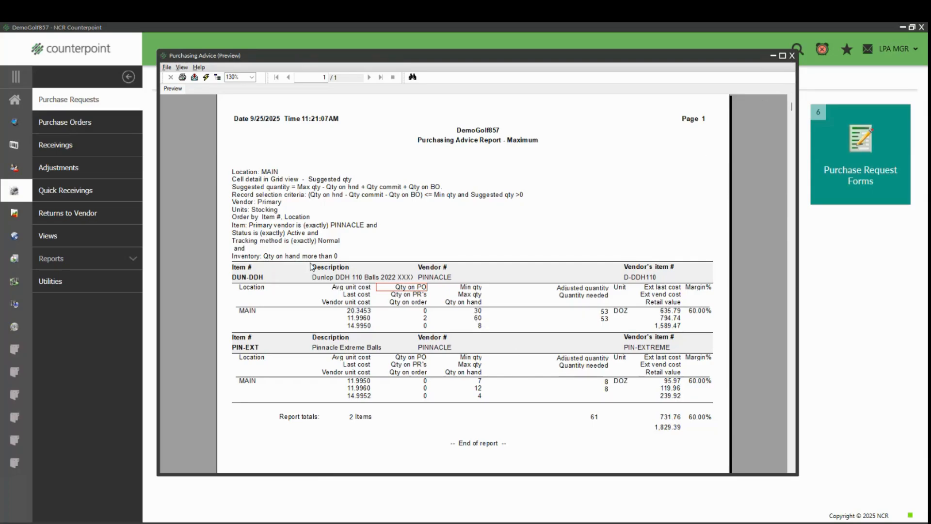
pyautogui.click(792, 55)
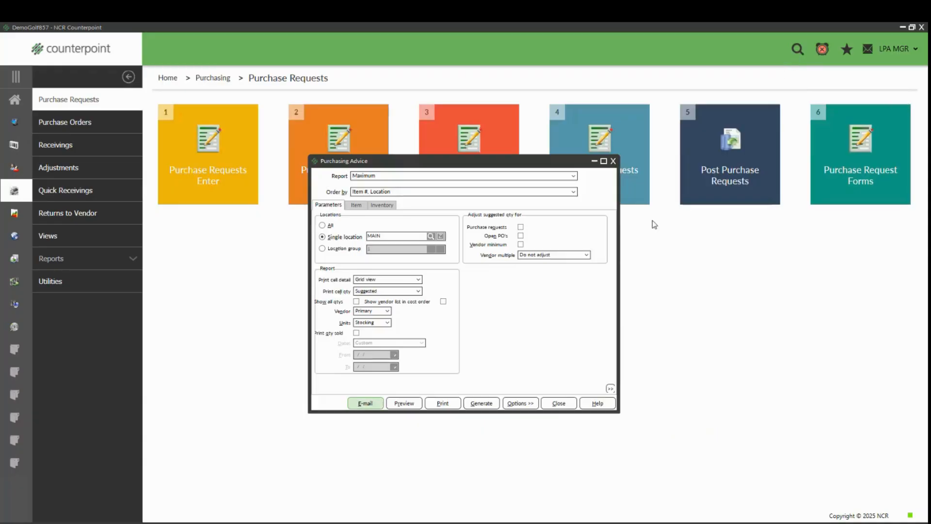
pyautogui.click(559, 403)
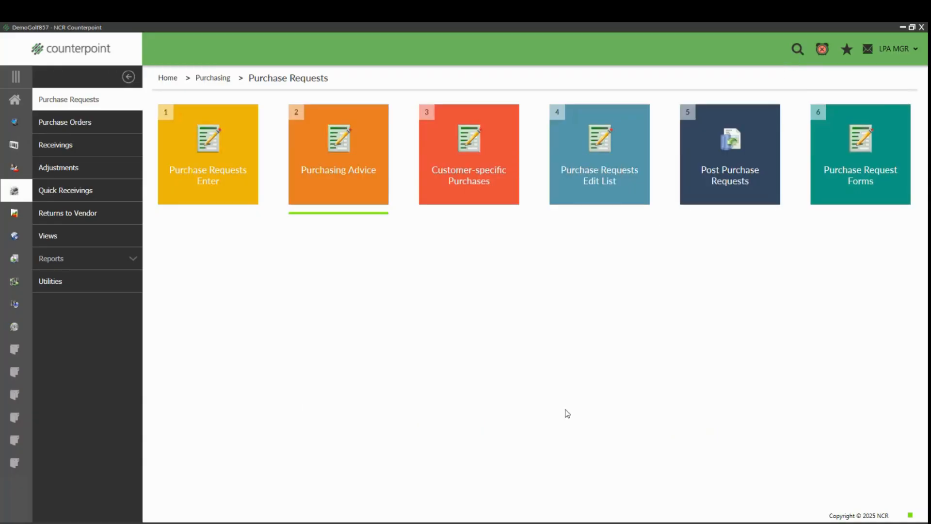
# Step: Open the Items form in the inventory area and load item DUN-DDH
pyautogui.click(20, 105)
pyautogui.click(48, 144)
pyautogui.click(187, 182)
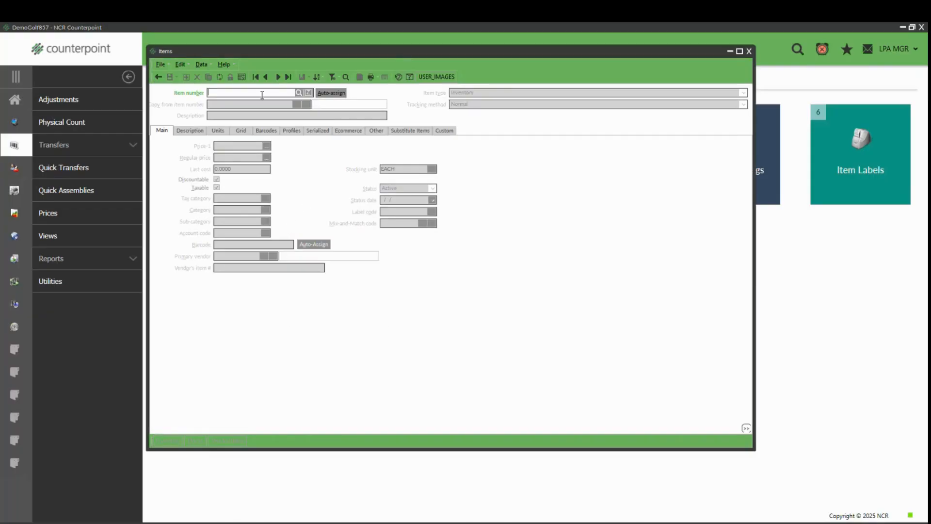
pyautogui.write('DUN-')
pyautogui.press('BackSpace')
pyautogui.write('DDH')
pyautogui.press('Tab')
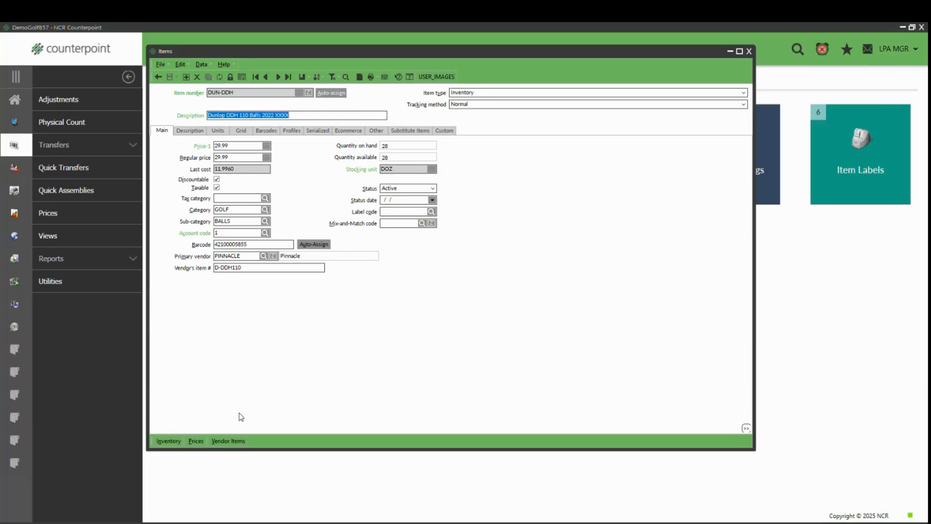
# Step: Open the inventory records of DUN-DDH and examine each location's record individually before returning to the table view
pyautogui.click(169, 440)
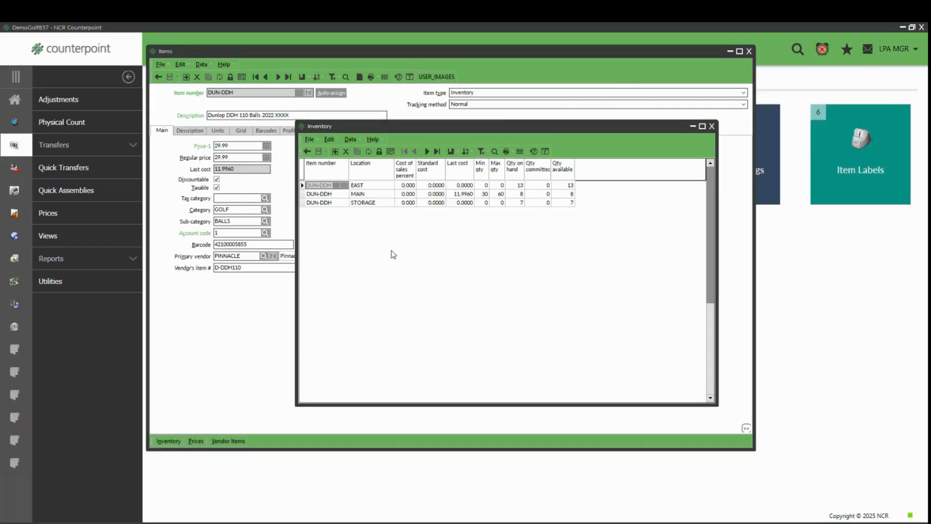
pyautogui.click(390, 152)
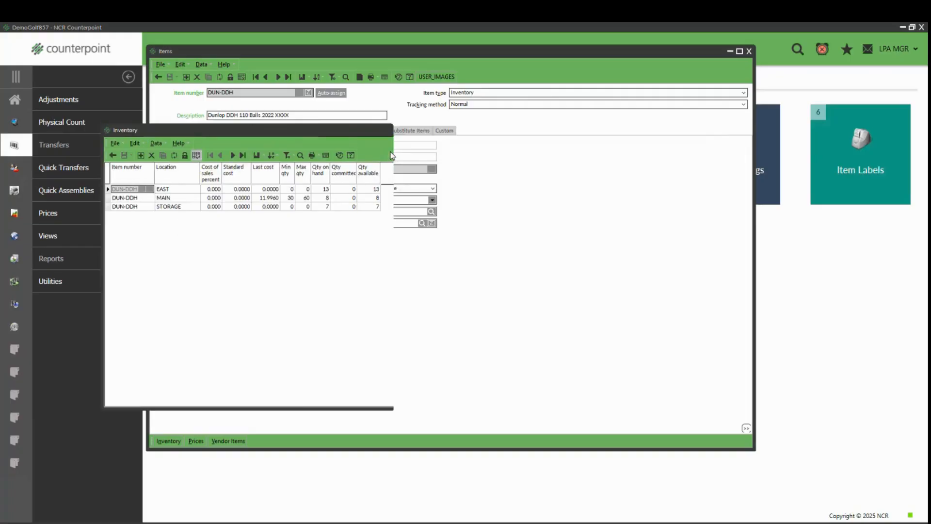
pyautogui.click(391, 154)
pyautogui.click(427, 152)
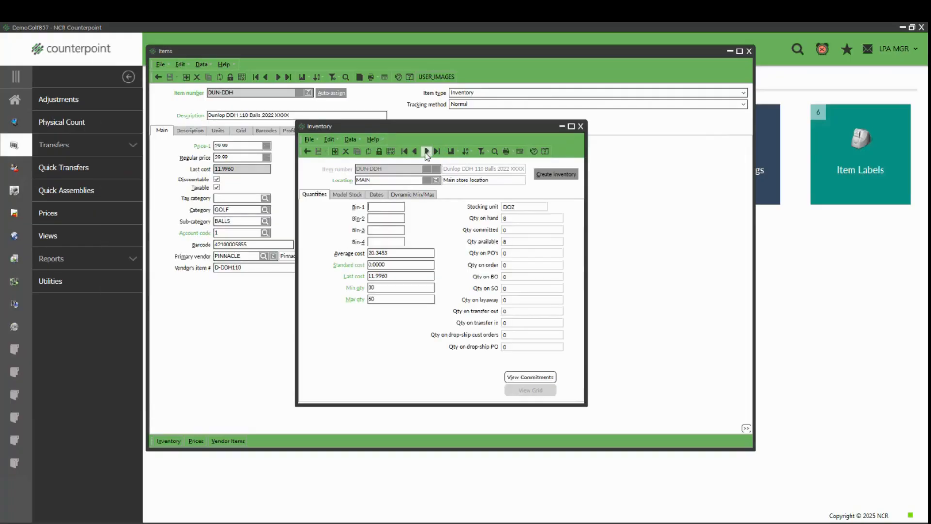
pyautogui.click(427, 152)
pyautogui.click(415, 152)
pyautogui.click(415, 152)
pyautogui.click(391, 152)
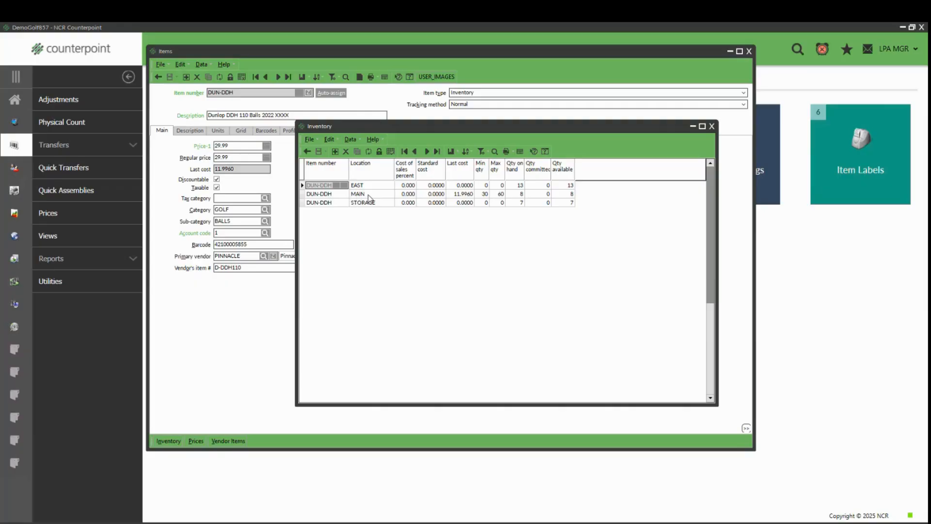
# Step: Set DUN-DDH's minimum quantity to 30 and maximum to 60 for the EAST and STORAGE locations, and close its inventory
pyautogui.click(501, 185)
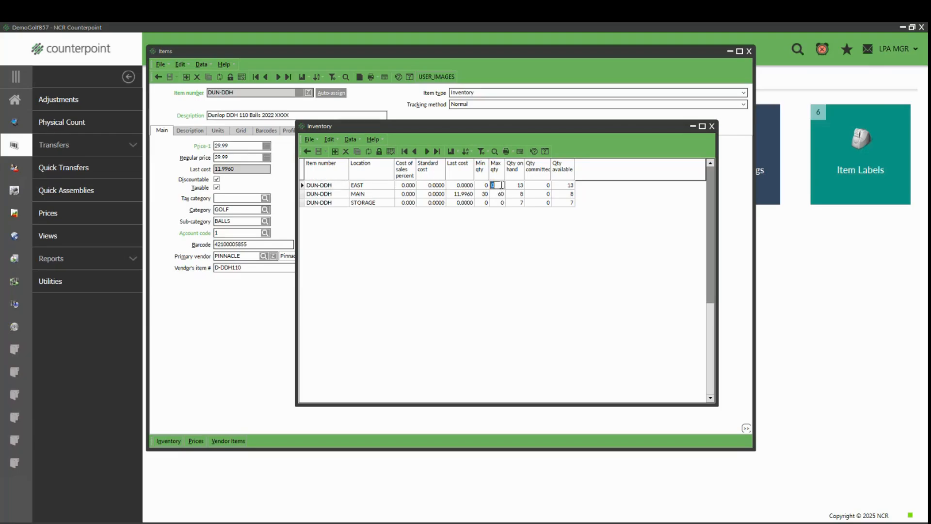
pyautogui.write('60')
pyautogui.click(498, 203)
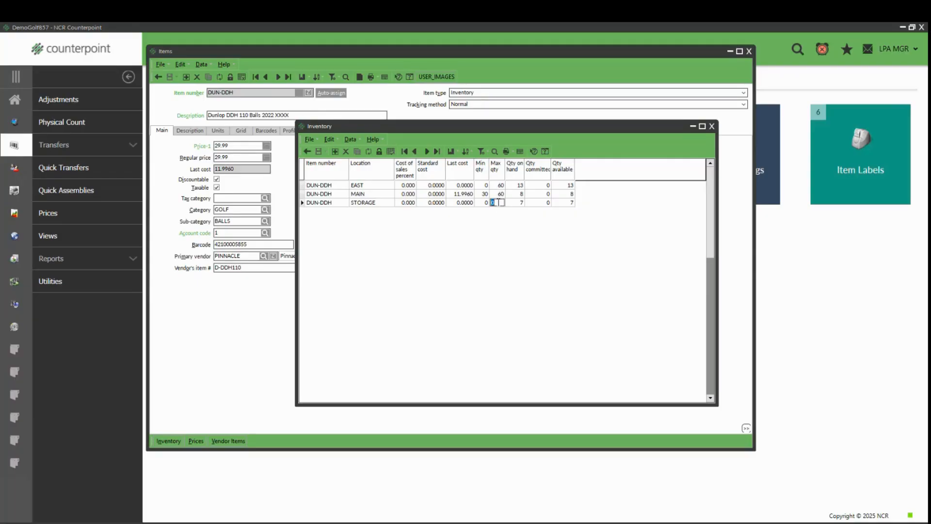
pyautogui.click(484, 203)
pyautogui.write('30')
pyautogui.click(497, 203)
pyautogui.click(500, 203)
pyautogui.doubleClick(499, 203)
pyautogui.write('60')
pyautogui.doubleClick(480, 185)
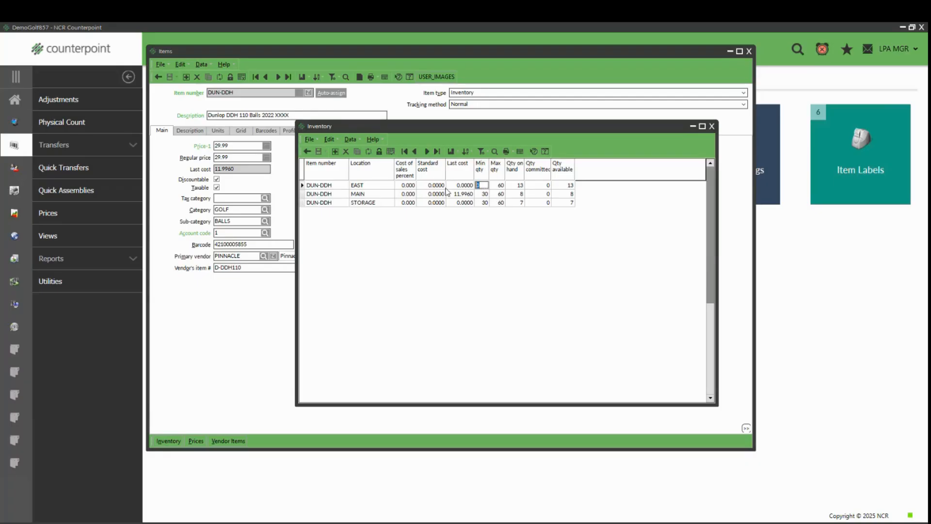
pyautogui.write('30')
pyautogui.click(421, 194)
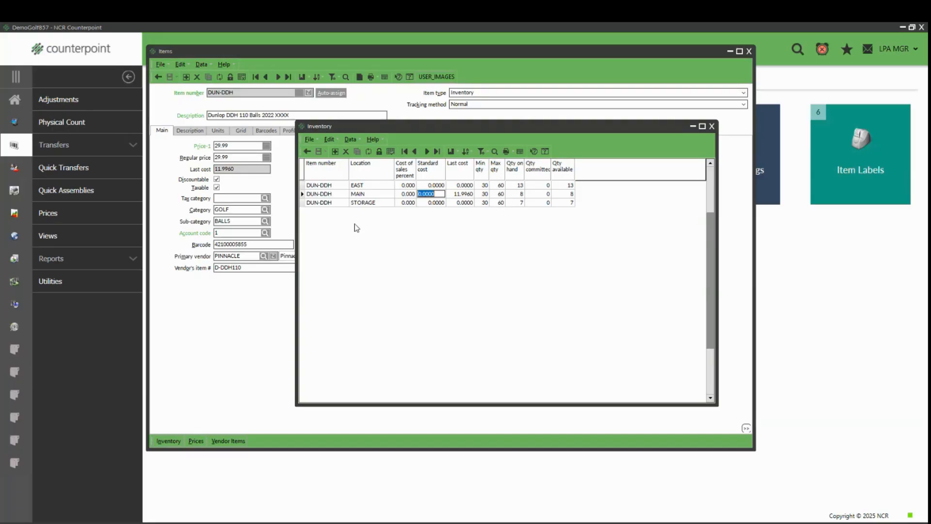
pyautogui.click(711, 126)
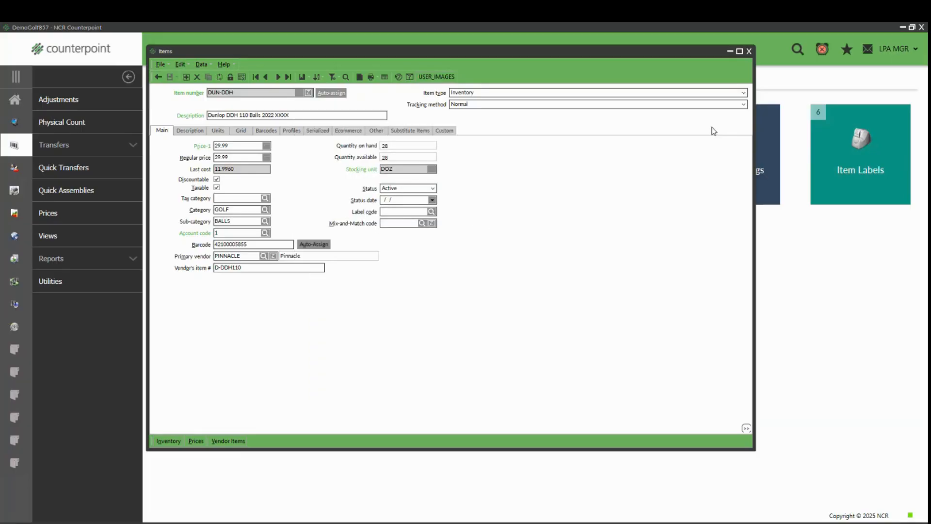
# Step: Go to item DUN-DIS and set its maximum quantity to 60 at the EAST, MAIN and STORAGE locations
pyautogui.click(278, 77)
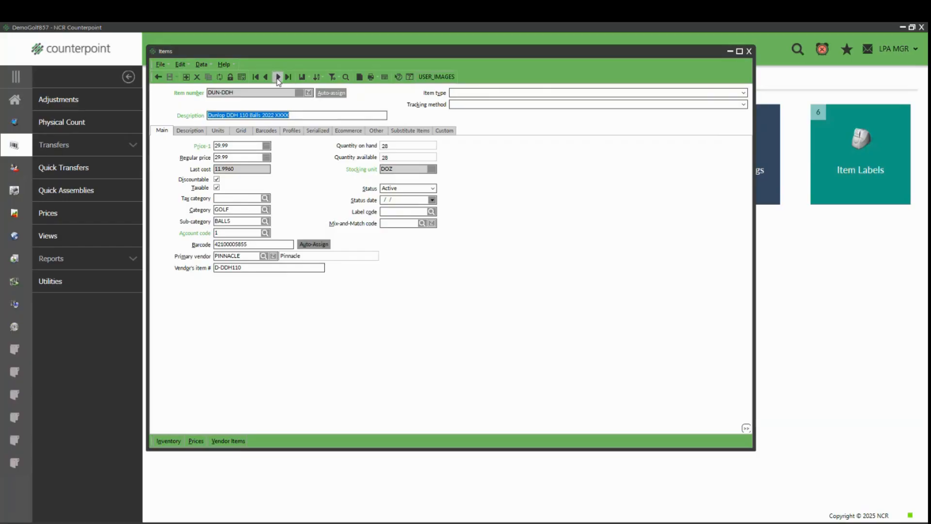
pyautogui.click(168, 442)
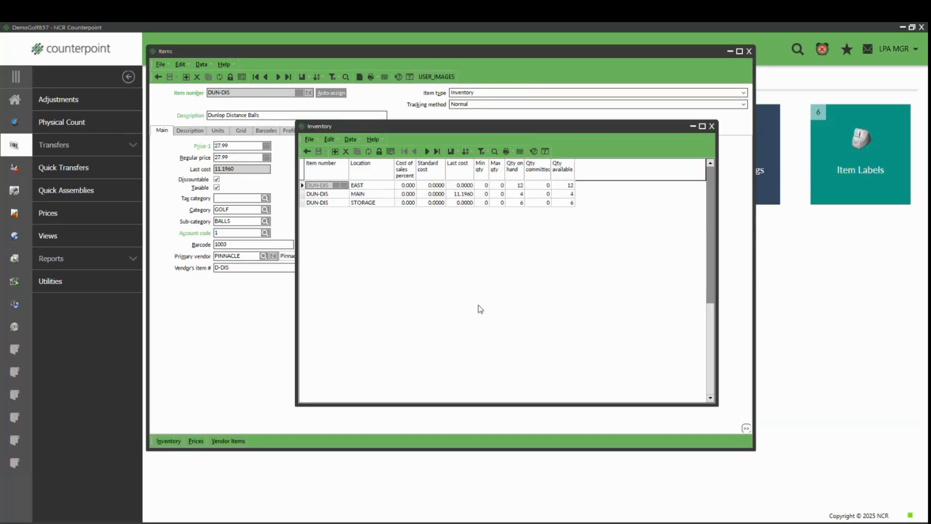
pyautogui.click(497, 185)
pyautogui.write('60')
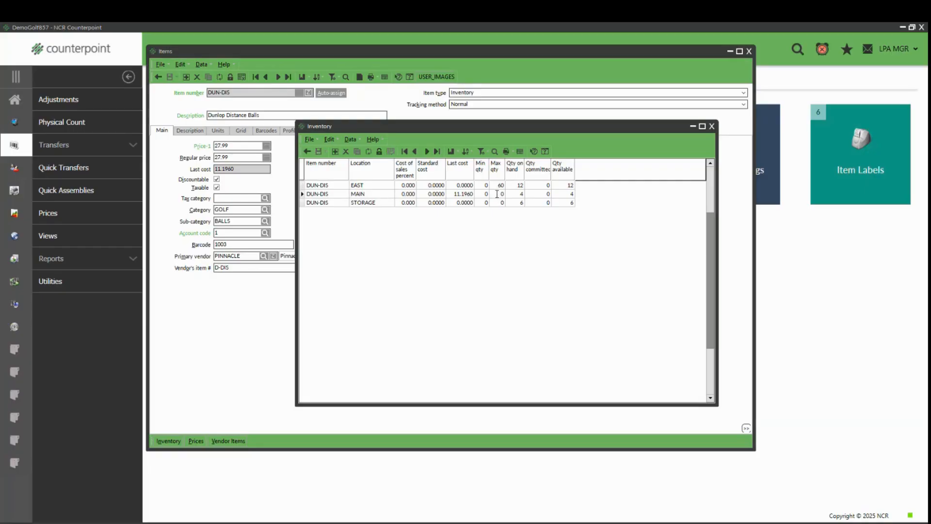
pyautogui.click(496, 193)
pyautogui.write('60')
pyautogui.click(496, 203)
pyautogui.write('60')
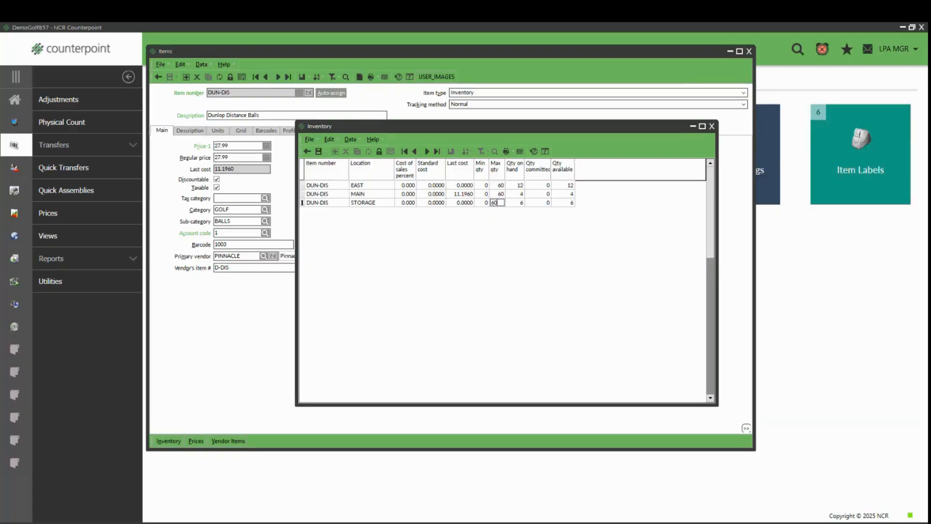
# Step: Set DUN-DIS's minimum quantity to 30 at EAST, MAIN and STORAGE, and save the changes while closing its inventory
pyautogui.click(487, 185)
pyautogui.write('30')
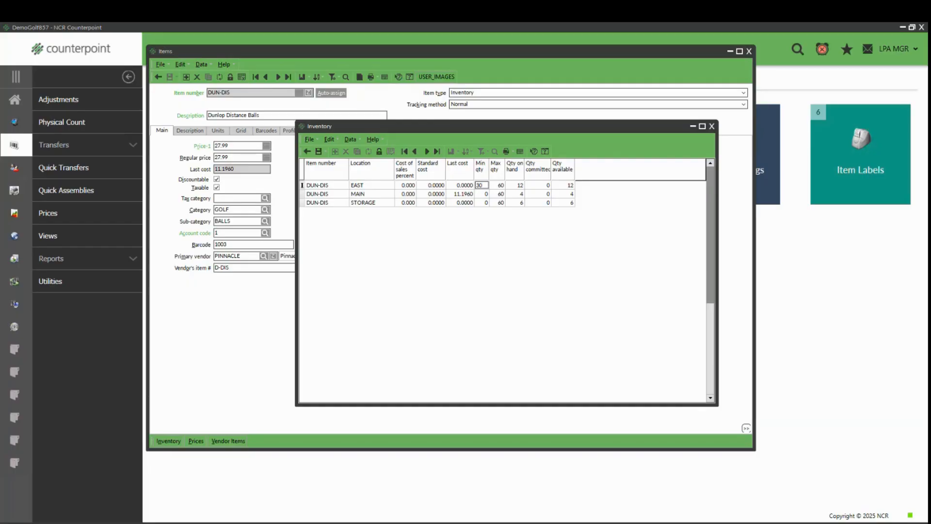
pyautogui.click(486, 194)
pyautogui.write('30')
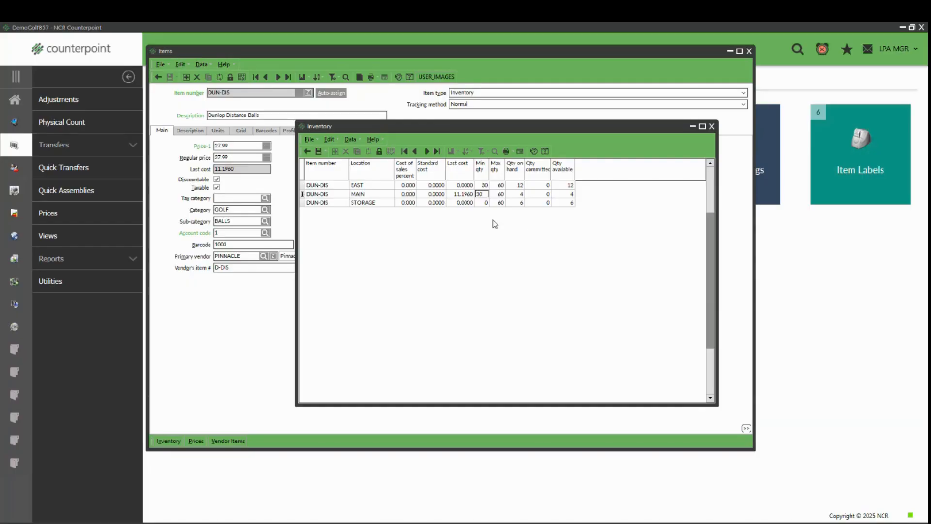
pyautogui.click(481, 203)
pyautogui.write('30')
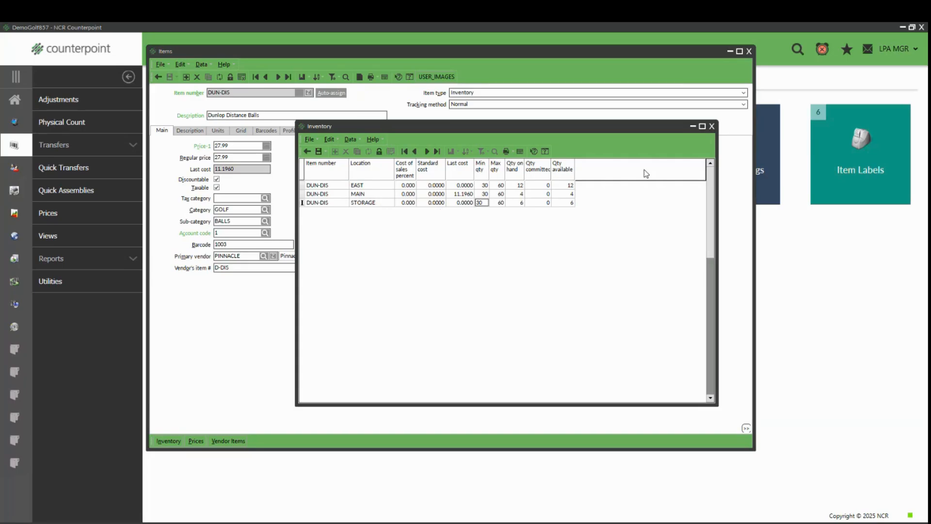
pyautogui.click(711, 127)
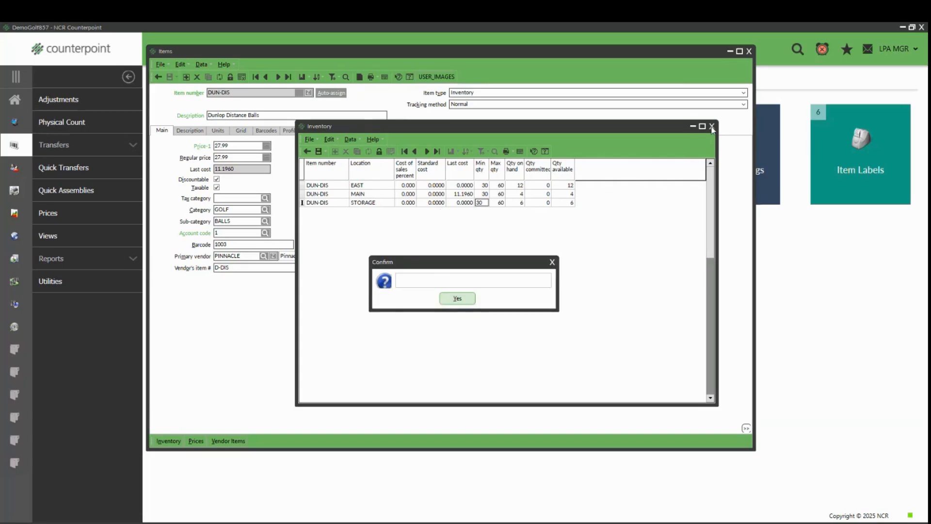
pyautogui.click(468, 298)
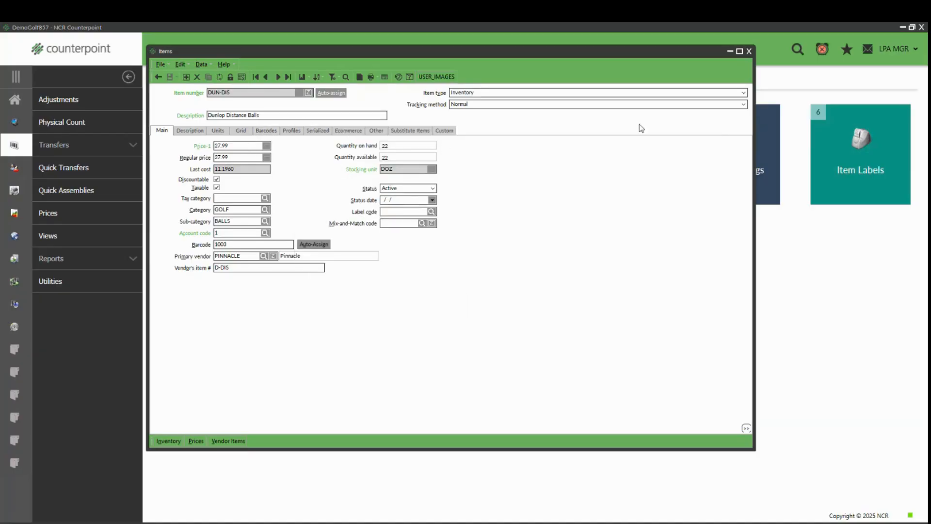
# Step: Close the item window and open Purchasing Advice from the purchase requests area of Purchasing
pyautogui.click(749, 51)
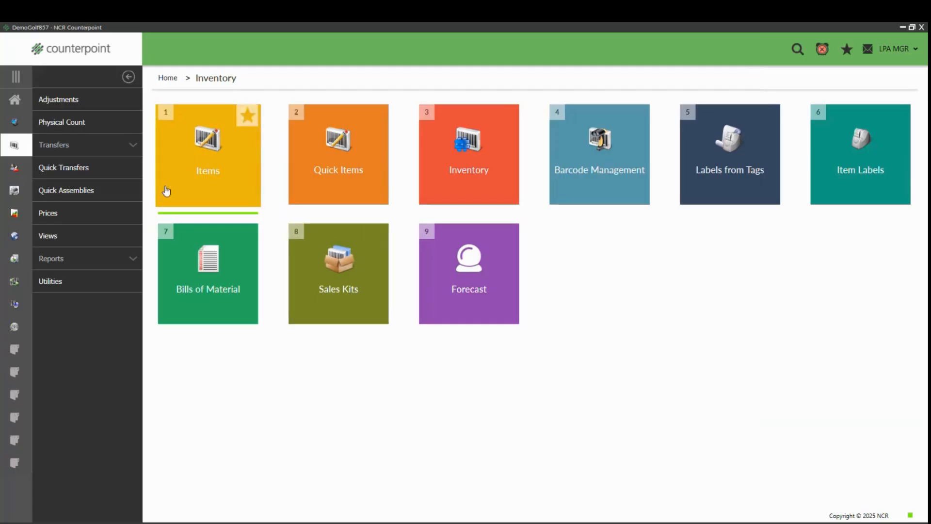
pyautogui.click(15, 100)
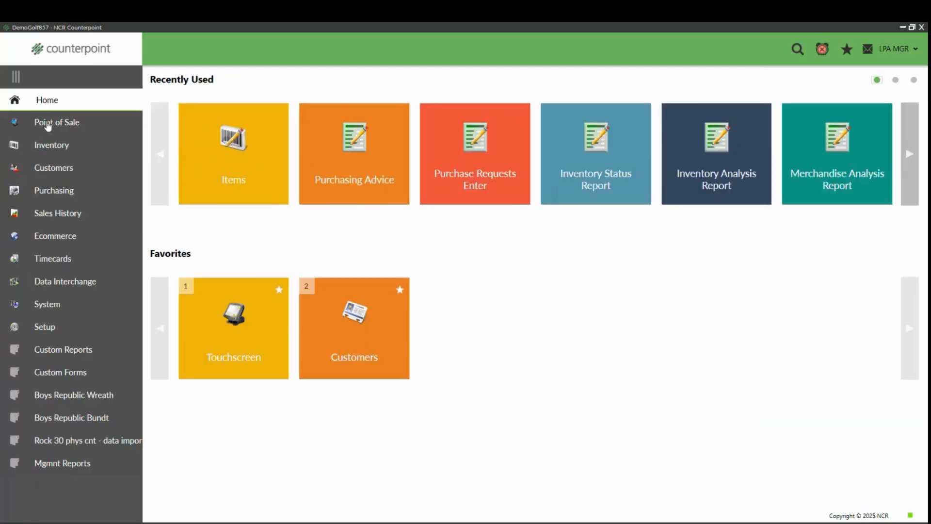
pyautogui.click(57, 195)
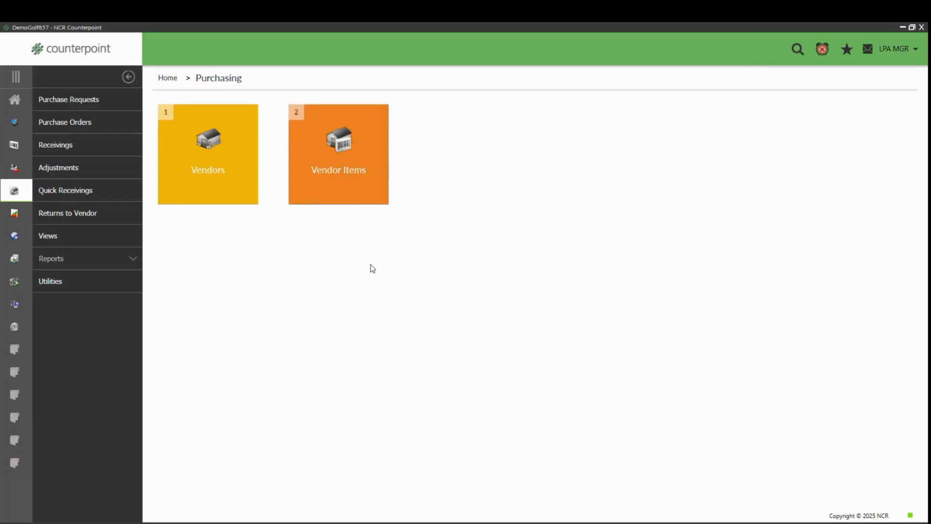
pyautogui.click(65, 100)
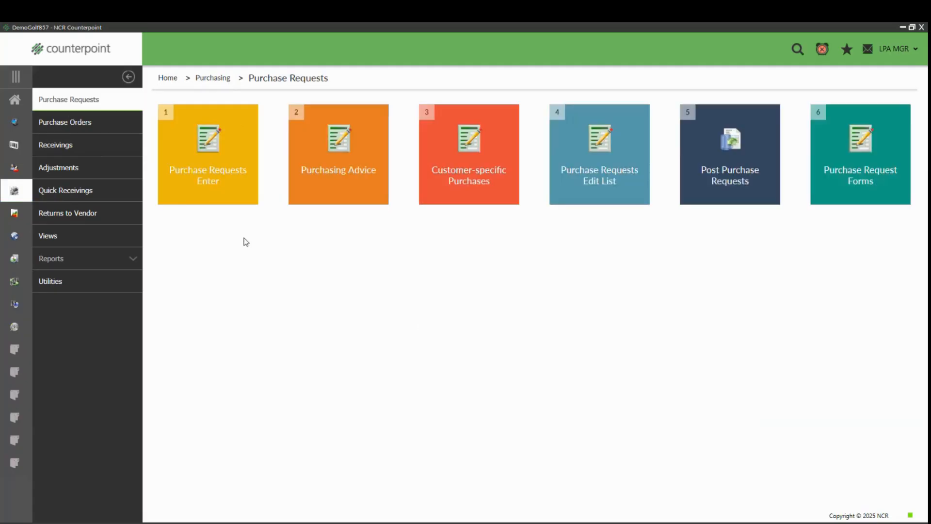
pyautogui.click(340, 191)
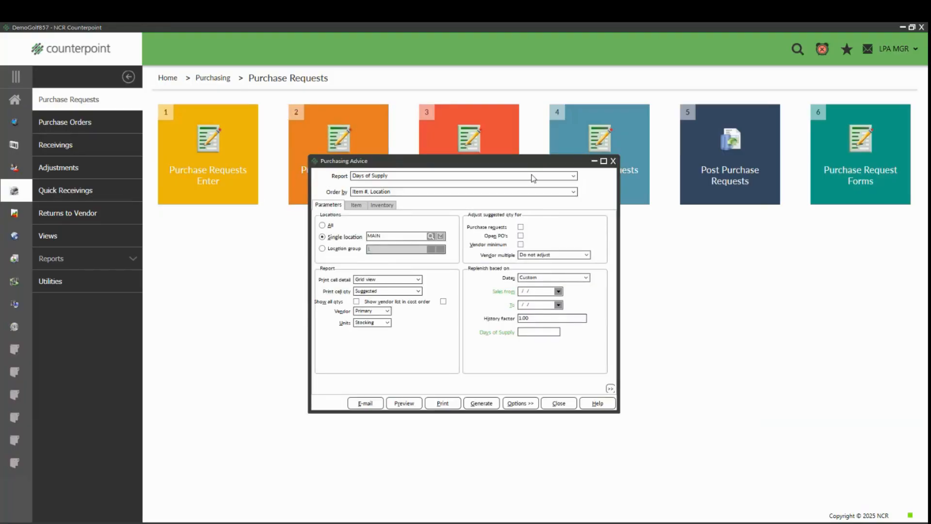
# Step: Set the purchasing advice to the Maximum report and filter its items to primary vendor PINNACLE
pyautogui.click(573, 176)
pyautogui.click(550, 191)
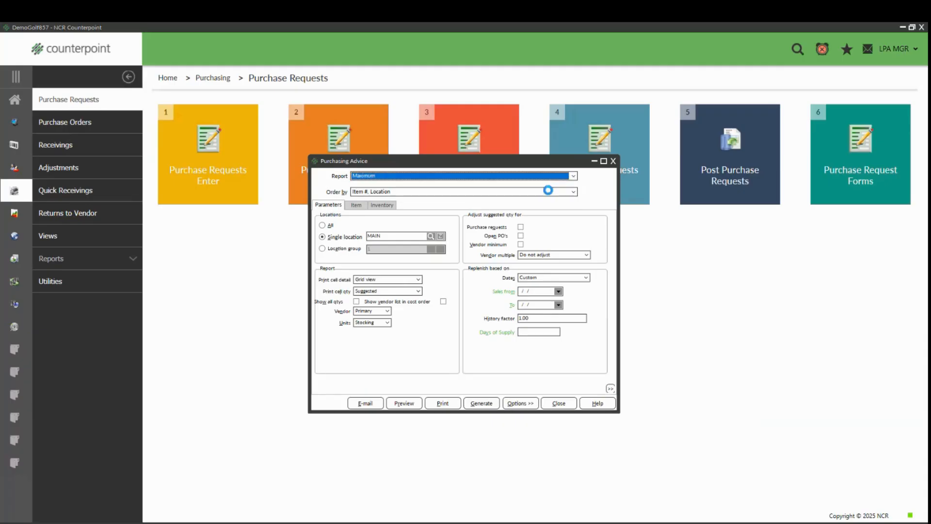
pyautogui.click(358, 205)
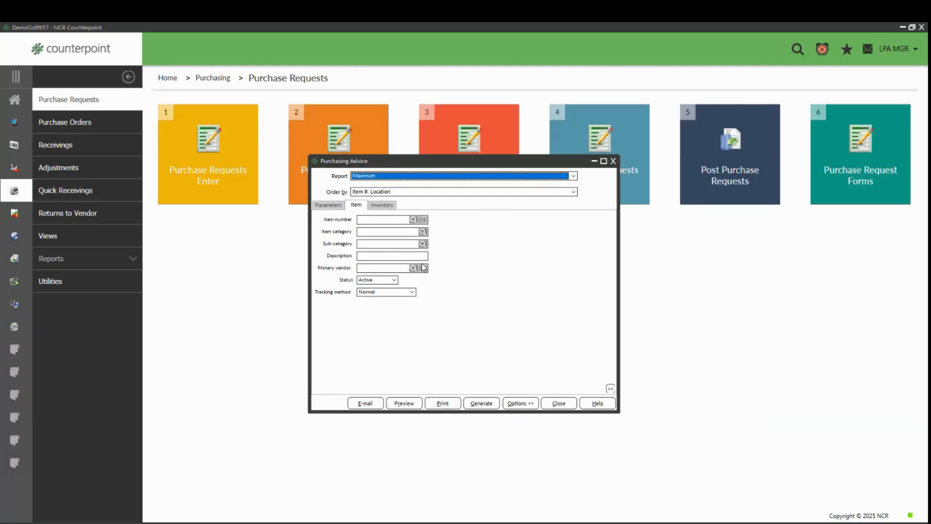
pyautogui.click(413, 268)
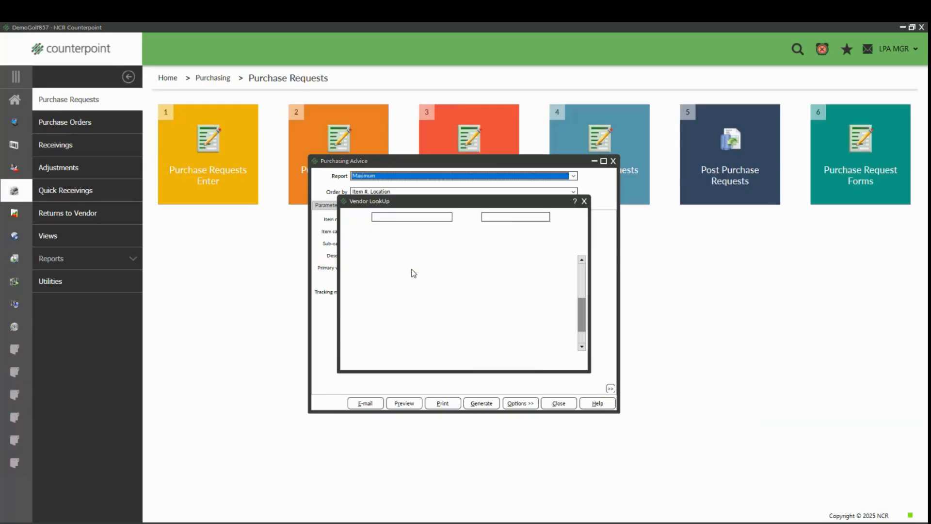
pyautogui.press('Escape')
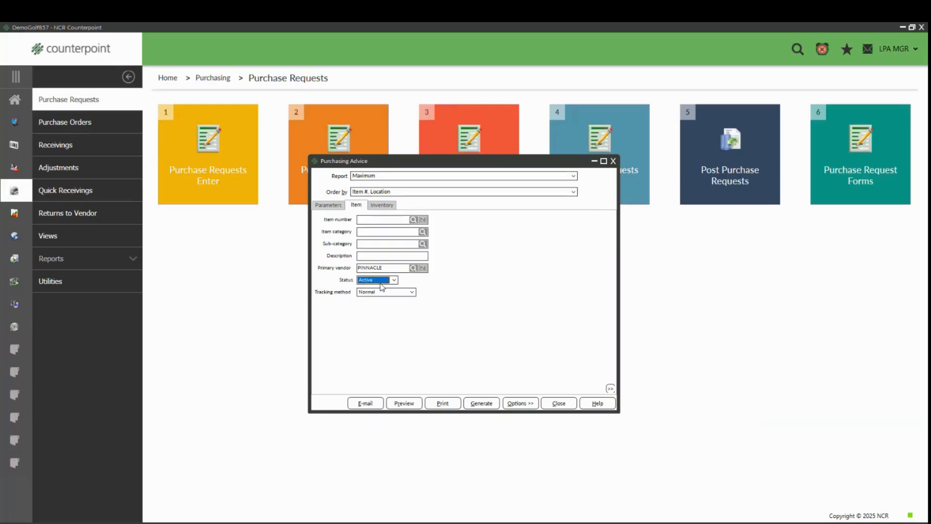
pyautogui.click(338, 207)
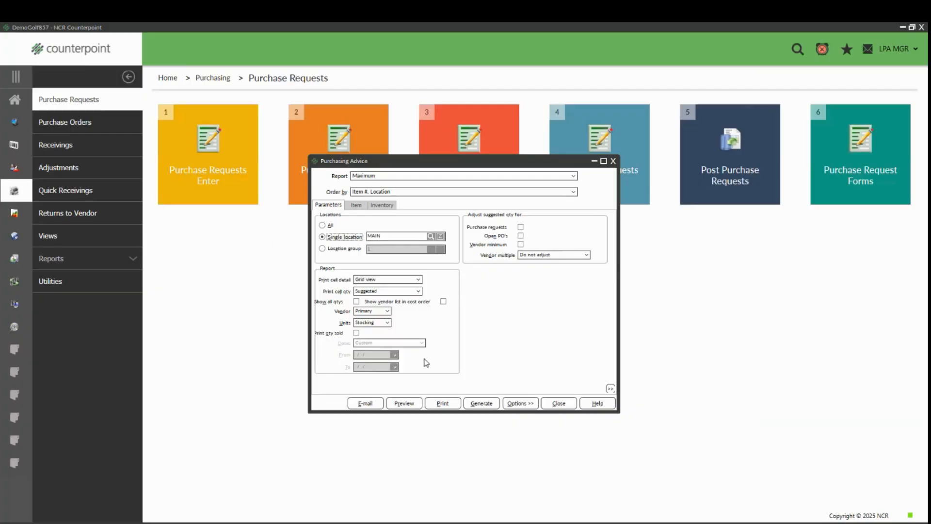
# Step: Preview the purchasing advice for the MAIN location, and change the report type to Days of Supply after closing the preview
pyautogui.click(405, 403)
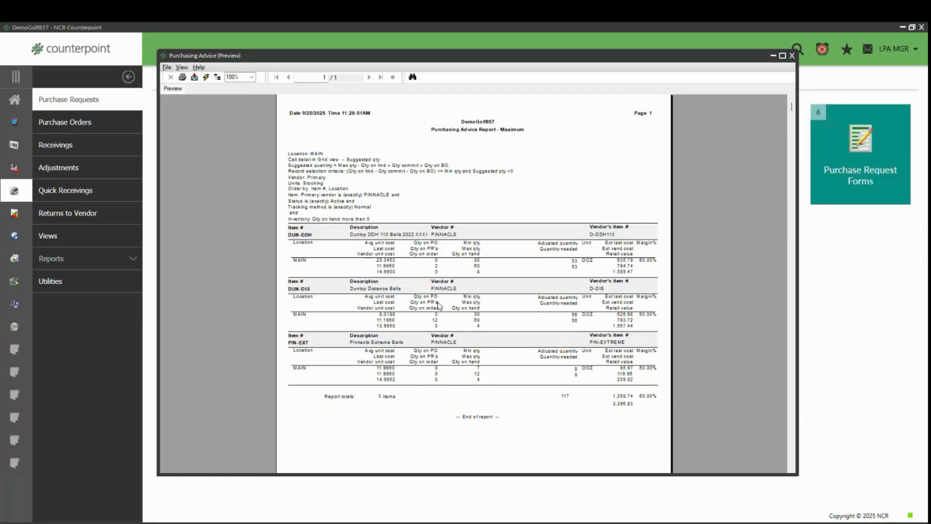
pyautogui.click(303, 289)
pyautogui.click(791, 56)
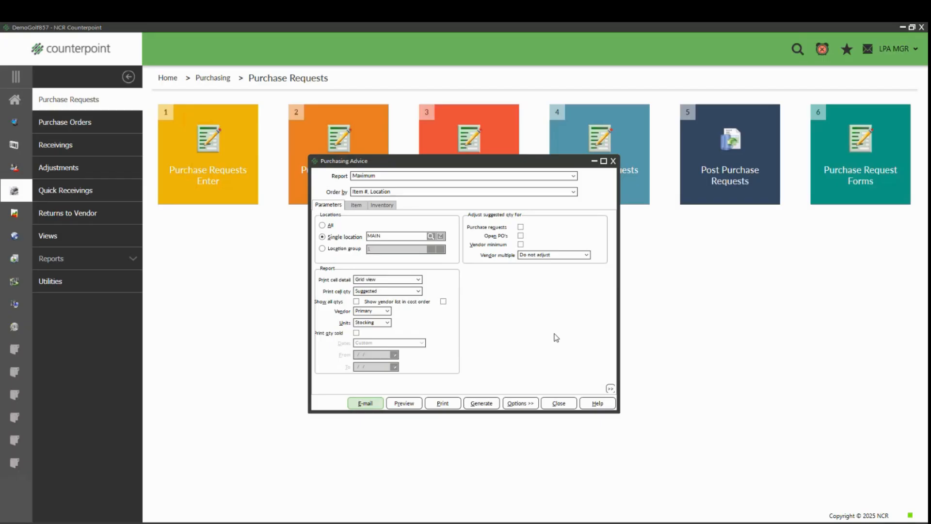
pyautogui.click(573, 179)
pyautogui.click(527, 200)
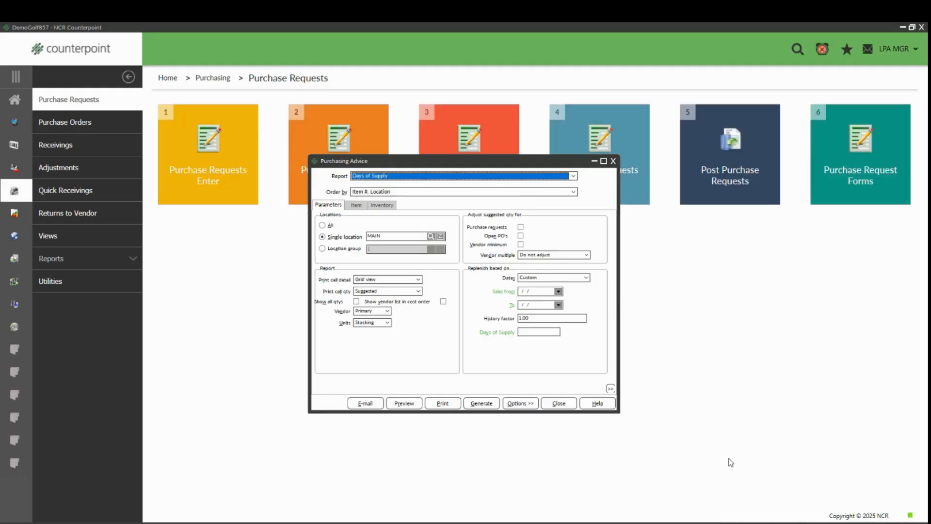
# Step: Switch to Purch flow.docx in Word, maximize it, and start a blank page after the transfer flow page
pyautogui.click(646, 464)
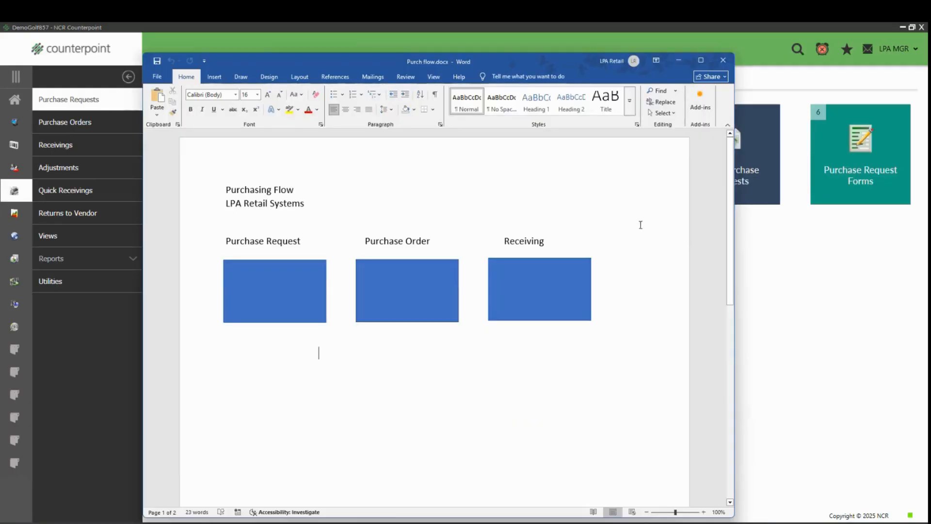
pyautogui.scroll(-12, 318, 289)
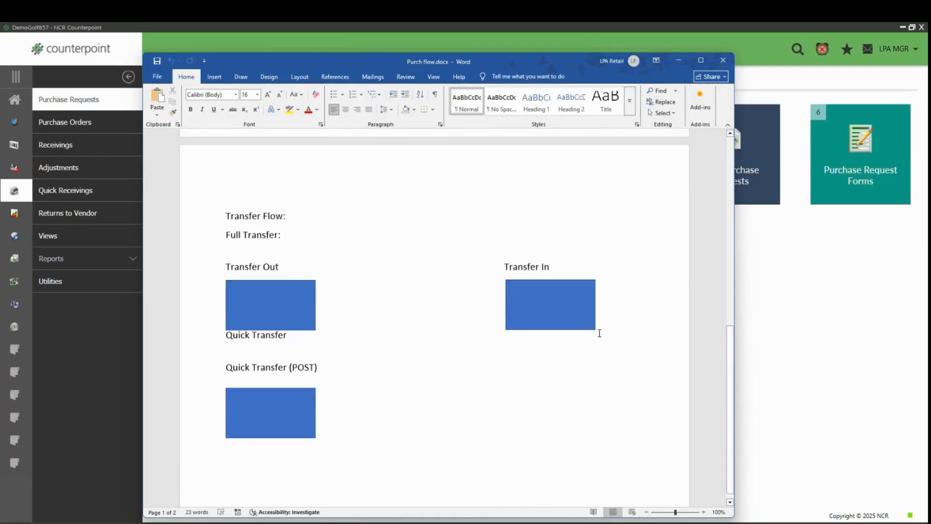
pyautogui.scroll(-1, 599, 333)
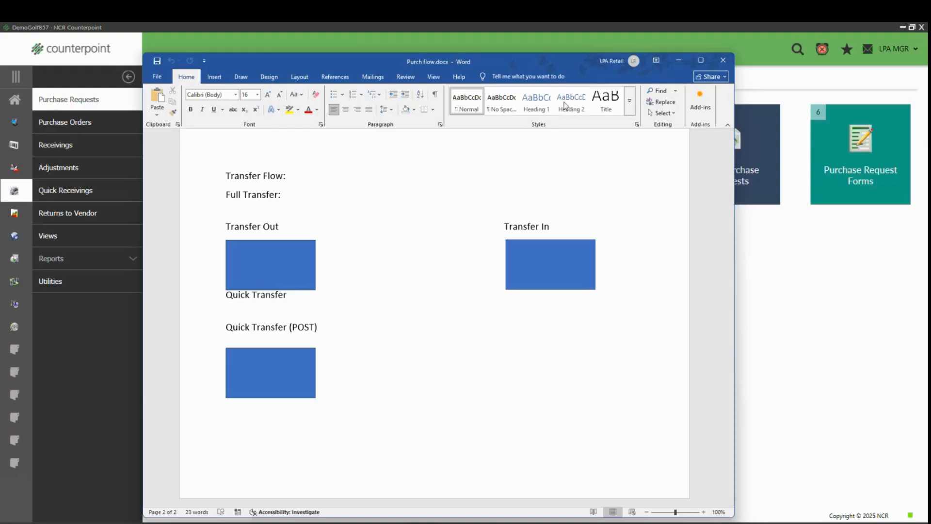
pyautogui.click(701, 64)
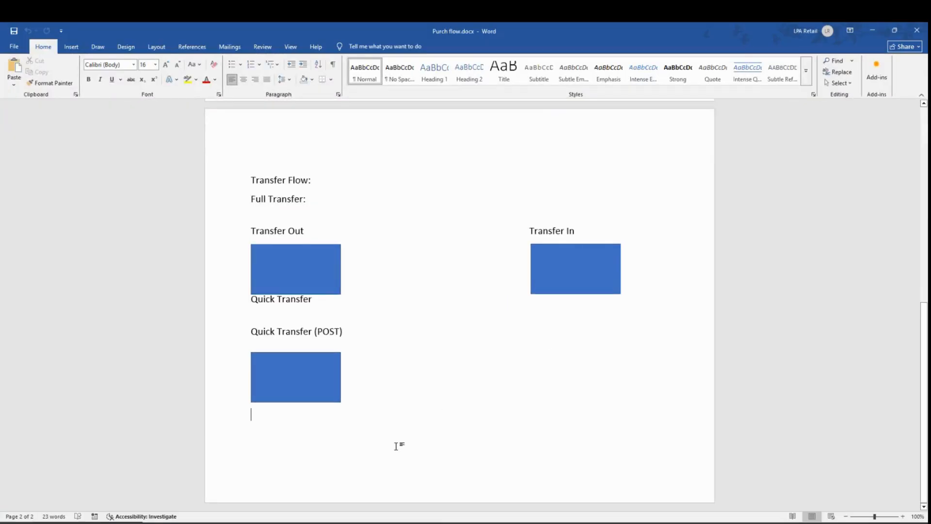
pyautogui.scroll(-5, 252, 500)
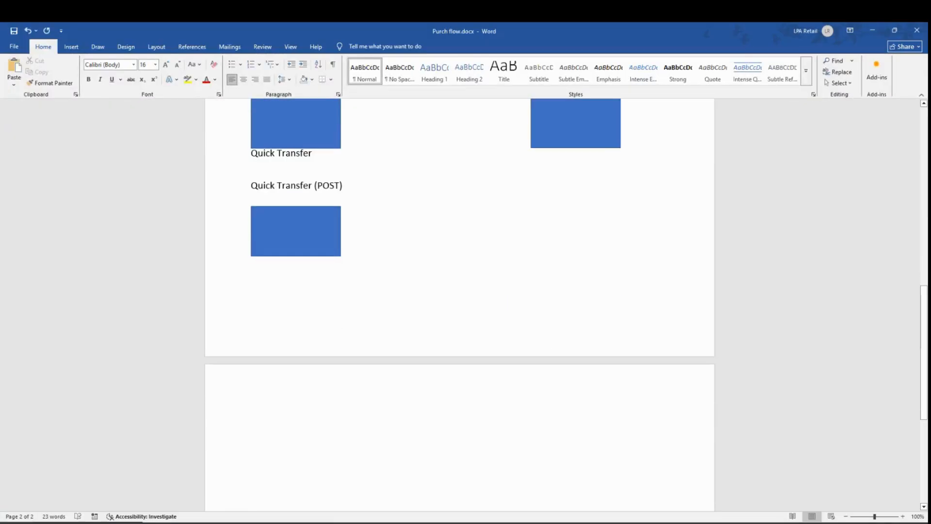
pyautogui.scroll(-9, 368, 428)
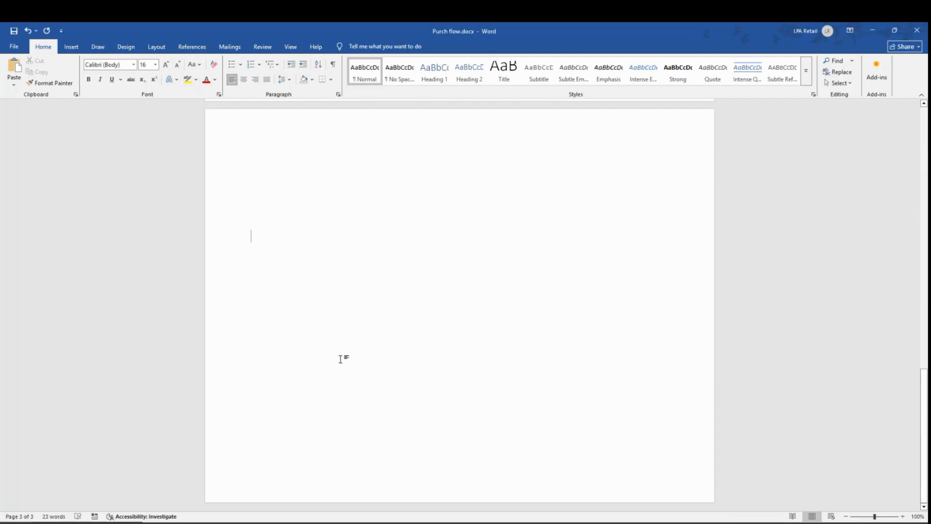
# Step: Write "ITEM: 1001" on the blank page with "Sept: 30 qty sold." directly beneath it, without a blank line between
pyautogui.click(288, 213)
pyautogui.write('ITEM:  ')
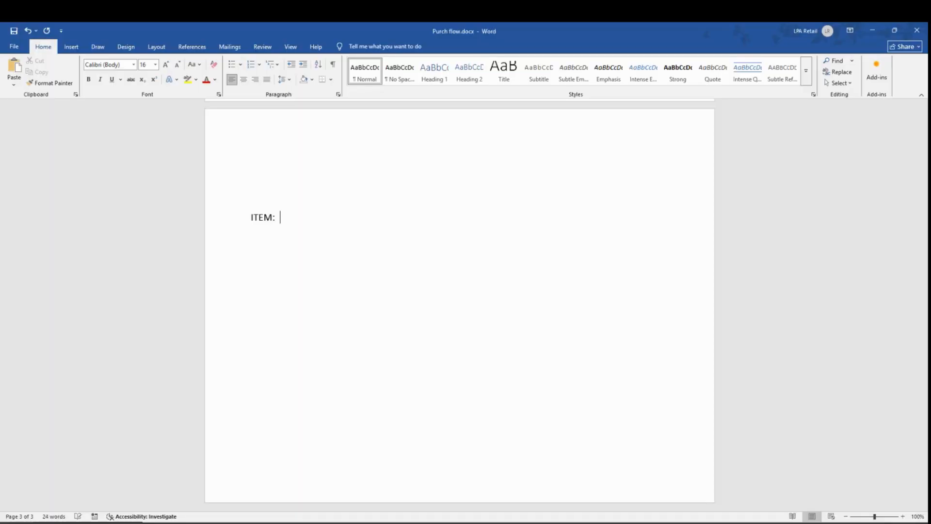
pyautogui.write('1001')
pyautogui.press('Return')
pyautogui.write('Sept')
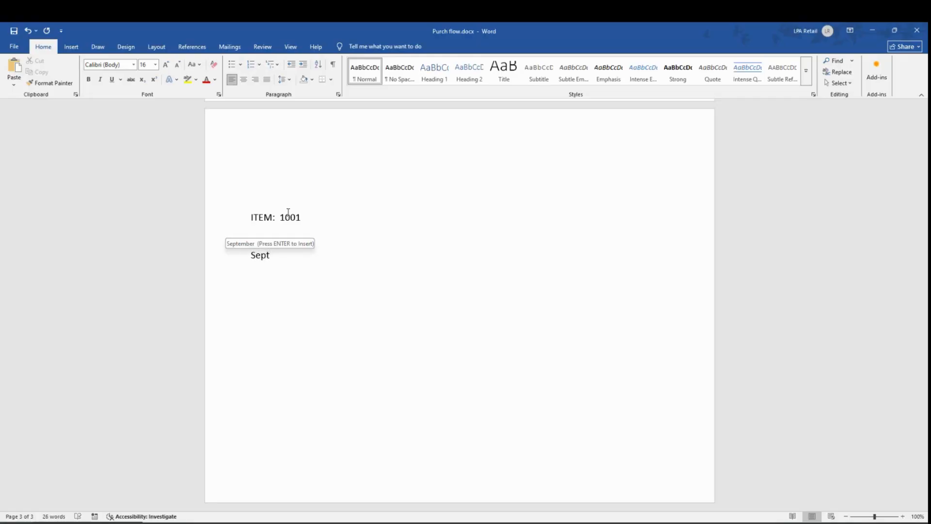
pyautogui.write(':')
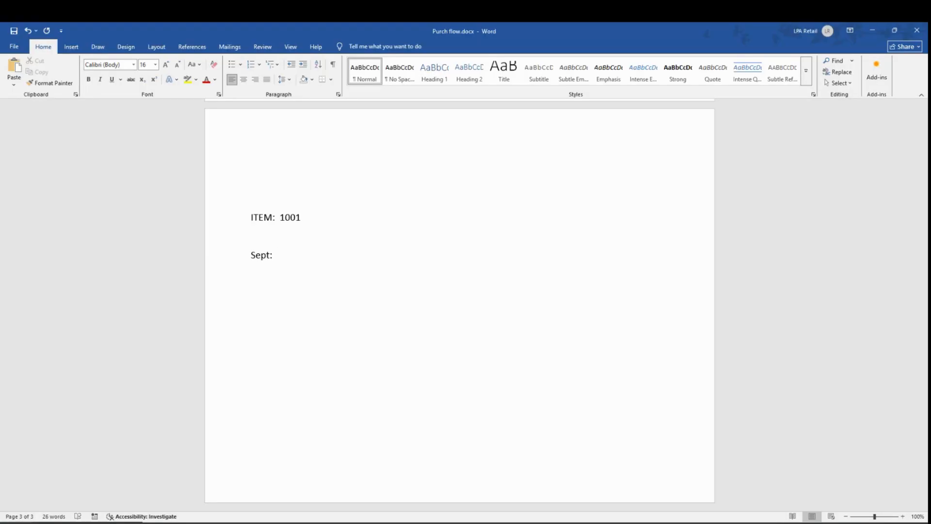
pyautogui.write('30  qty sold.')
pyautogui.press('Return')
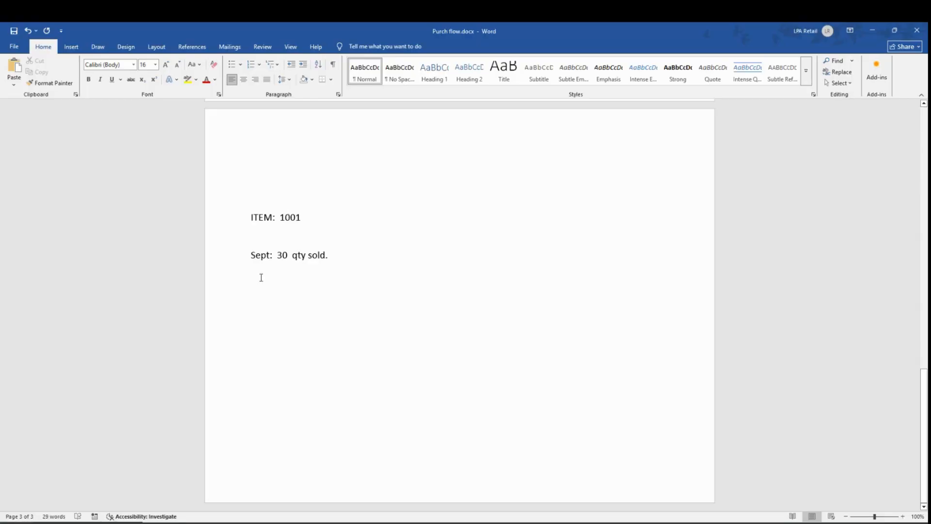
pyautogui.press('BackSpace')
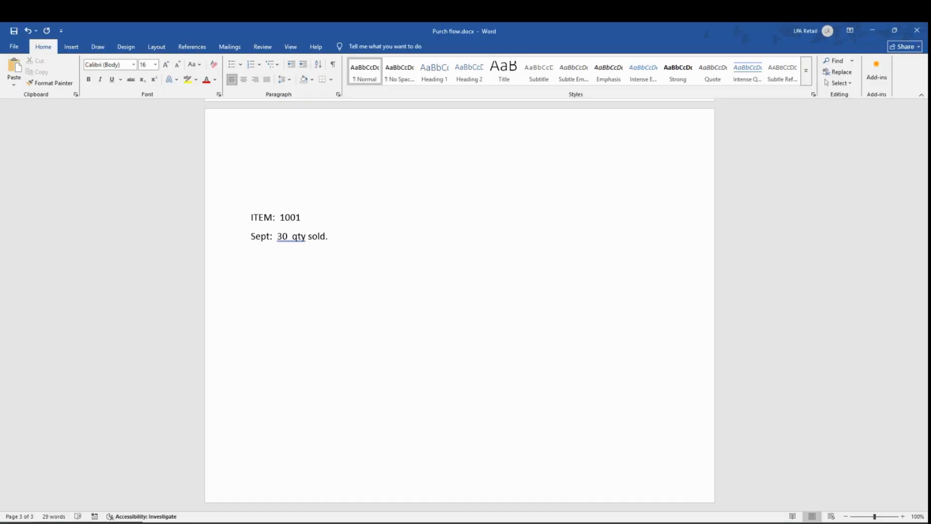
# Step: Add the lines "Days in the month = 30" and "30/30 = 1 per day" below the September sales
pyautogui.click(261, 255)
pyautogui.write('Days in the mo')
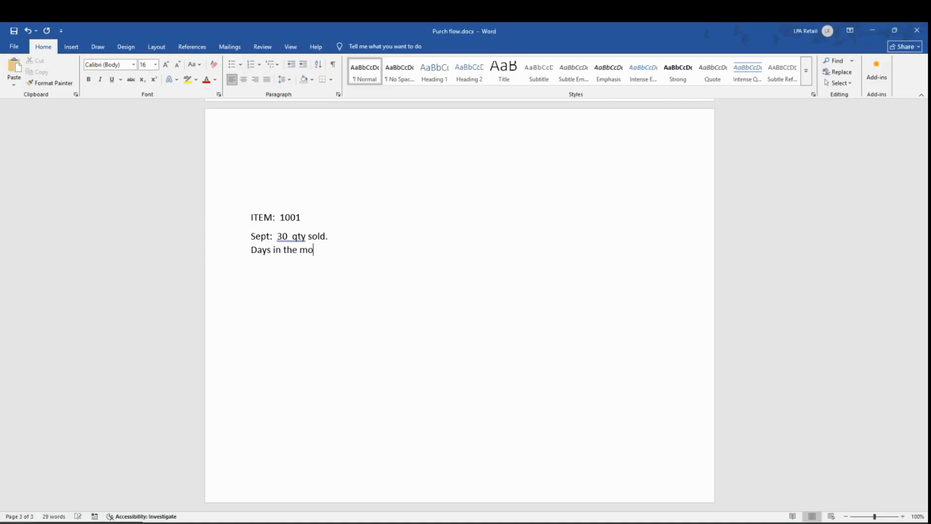
pyautogui.write('nth = 30')
pyautogui.press('Return')
pyautogui.write('30/30  = 1 per day')
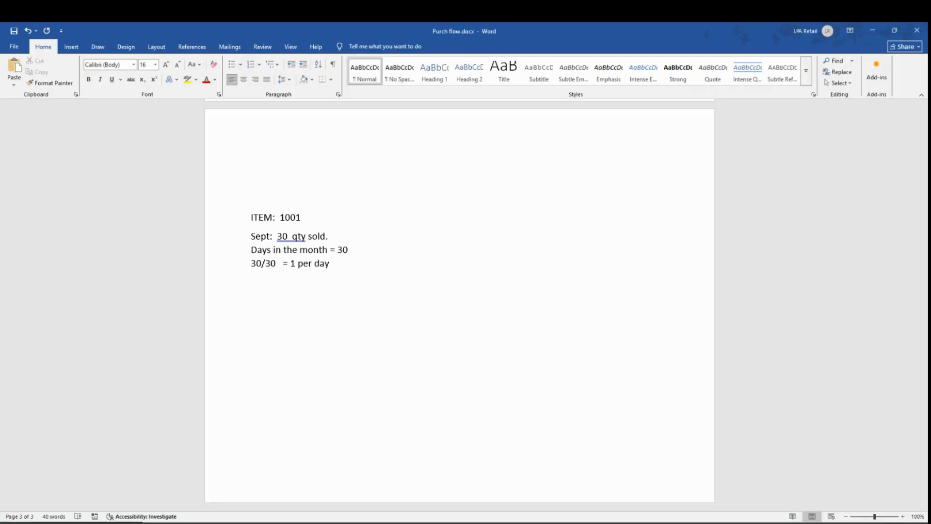
# Step: Add "October day = 30 days" and the calculation "1 PER DAY * 30 DAYS == NEED QTY 30" beneath the daily rate
pyautogui.write('October day = 30 days')
pyautogui.press('Return')
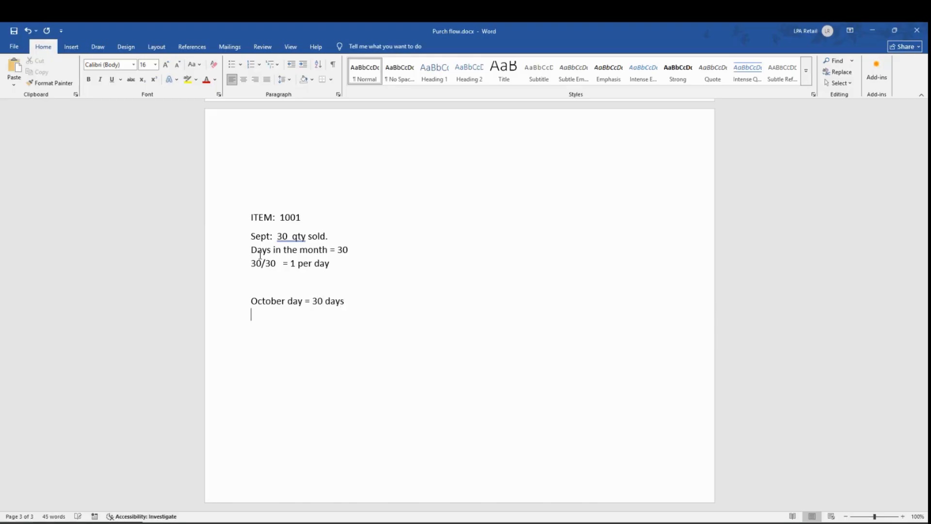
pyautogui.press('capslock')
pyautogui.press('Return')
pyautogui.write('30')
pyautogui.press('BackSpace')
pyautogui.press('BackSpace')
pyautogui.press('BackSpace')
pyautogui.write('1 PER DAY * 30 DAYS ==')
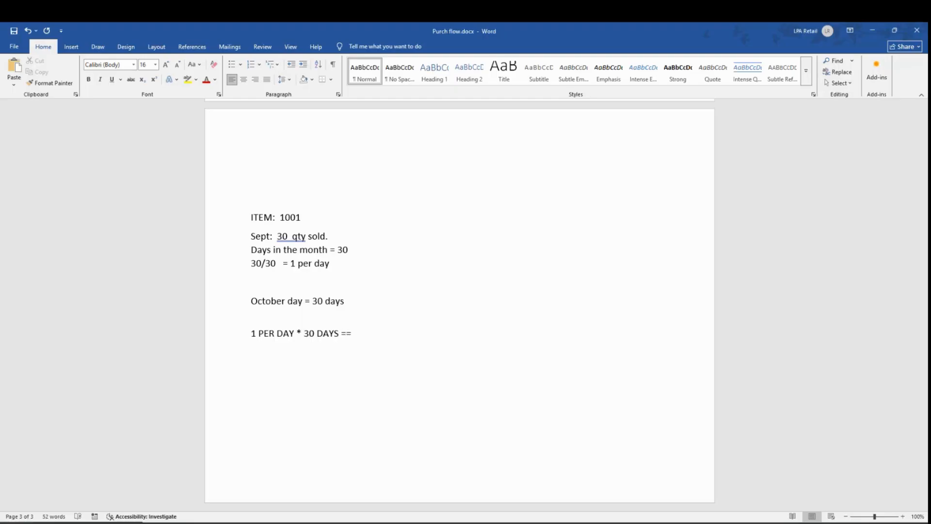
pyautogui.write(' NEED QTY 30')
pyautogui.press('Return')
pyautogui.press('Return')
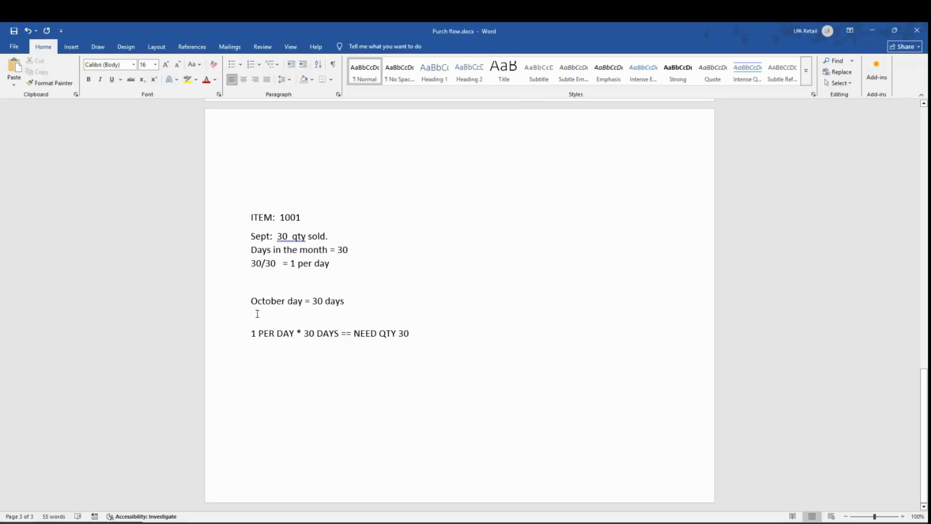
# Step: Remove the blank line between the October line and its calculation, keeping one blank line above the October line
pyautogui.press('BackSpace')
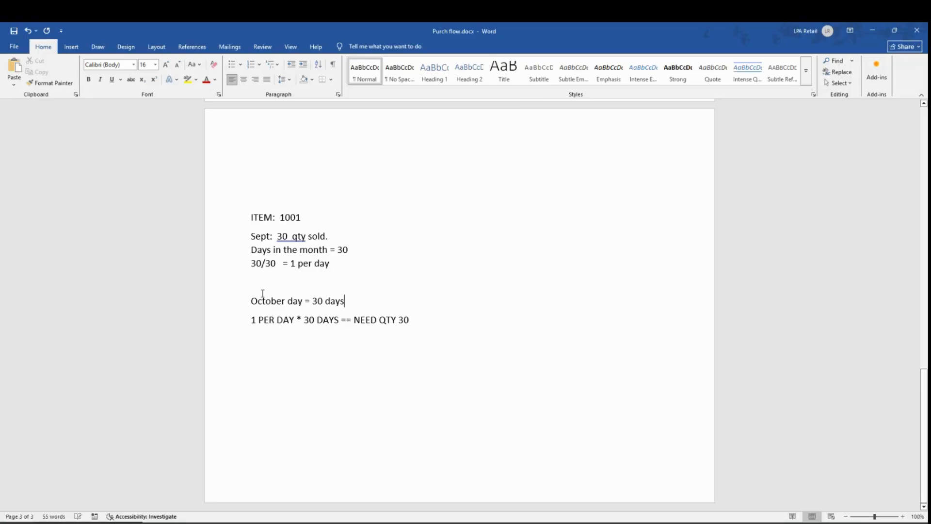
pyautogui.click(264, 287)
pyautogui.press('BackSpace')
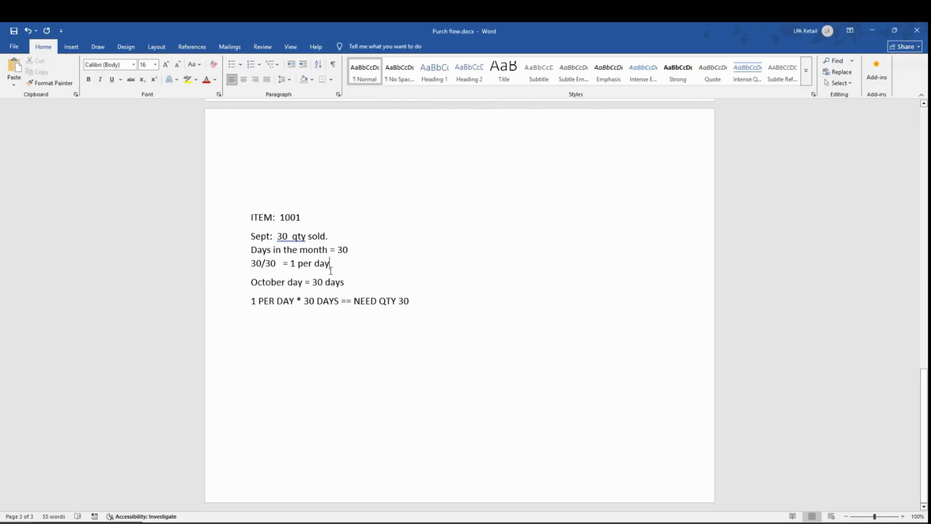
pyautogui.press('Return')
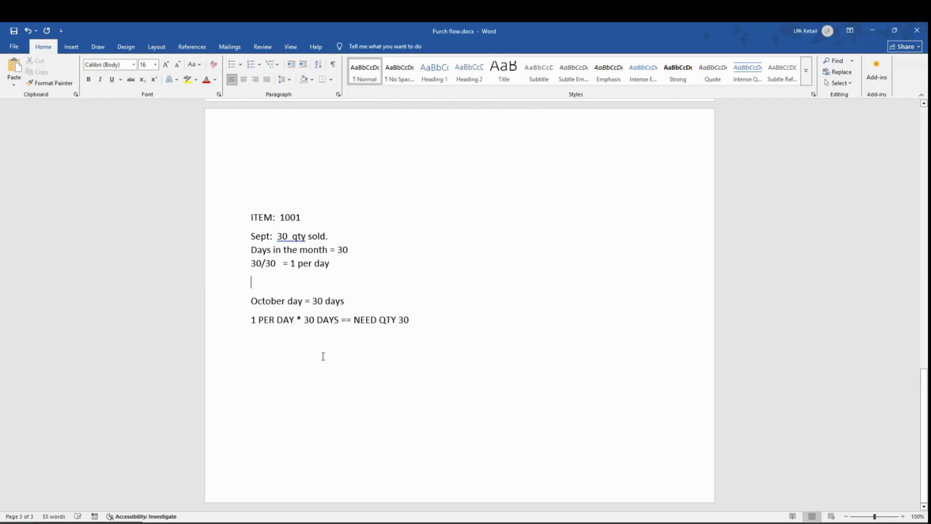
# Step: Add the lines "Qoh = 10" and "Need = 20" beneath the required-quantity calculation, leaving one blank line above them
pyautogui.click(416, 320)
pyautogui.press('Return')
pyautogui.press('Return')
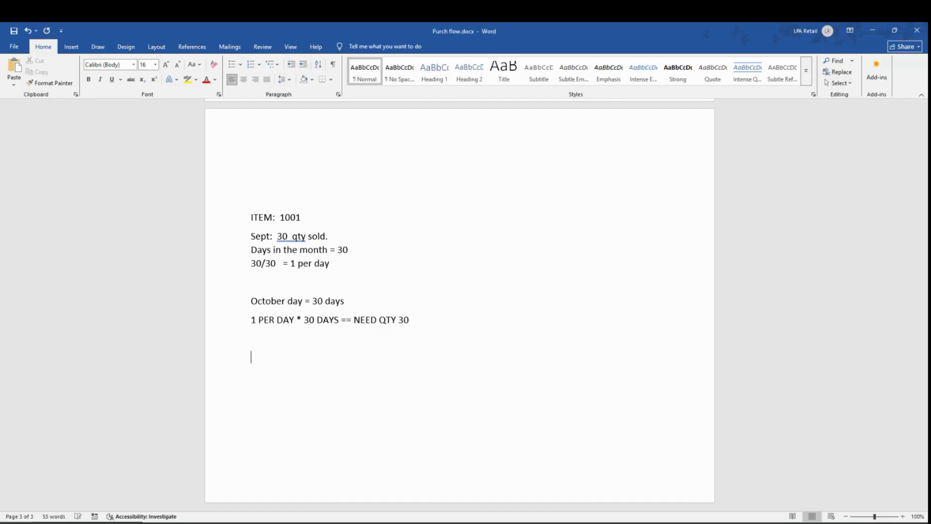
pyautogui.write('Qo')
pyautogui.write('h = 10  ')
pyautogui.write('nEED')
pyautogui.press('capslock')
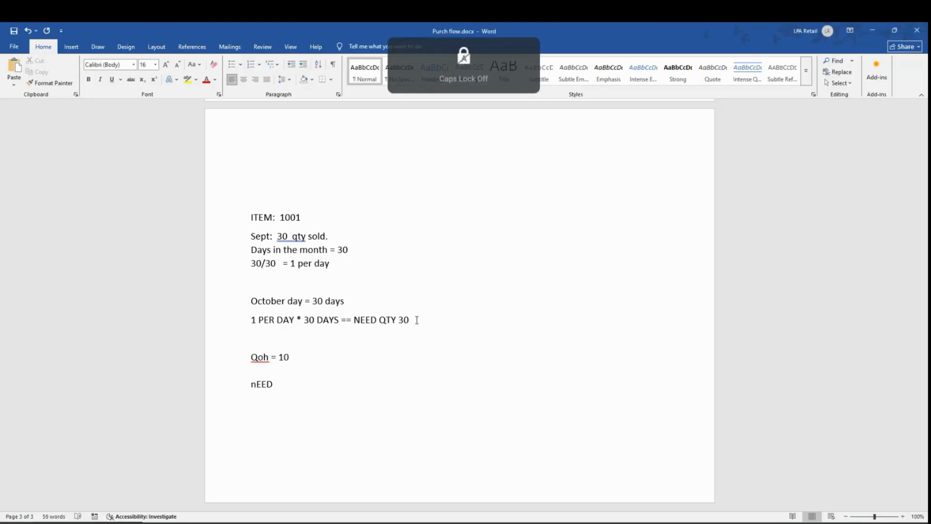
pyautogui.press('BackSpace')
pyautogui.press('BackSpace')
pyautogui.press('BackSpace')
pyautogui.press('BackSpace')
pyautogui.write('Ne')
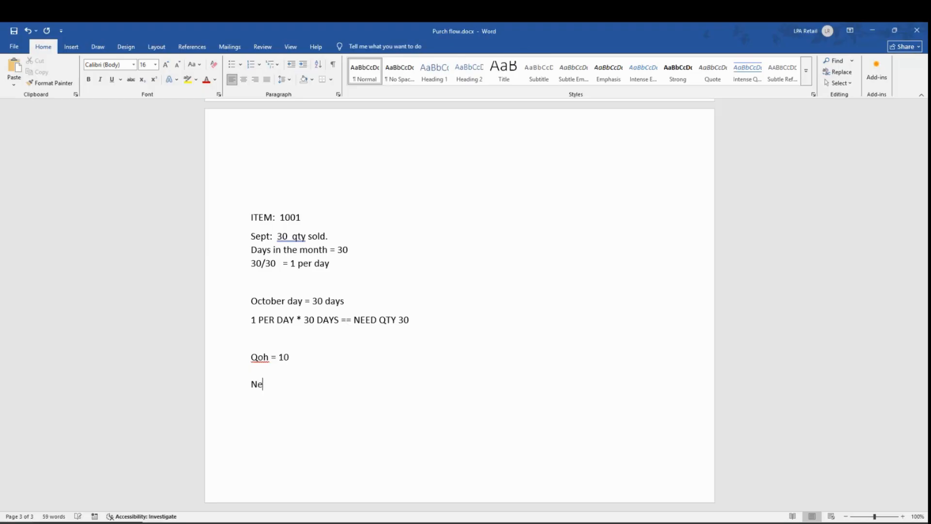
pyautogui.write('ed = 20')
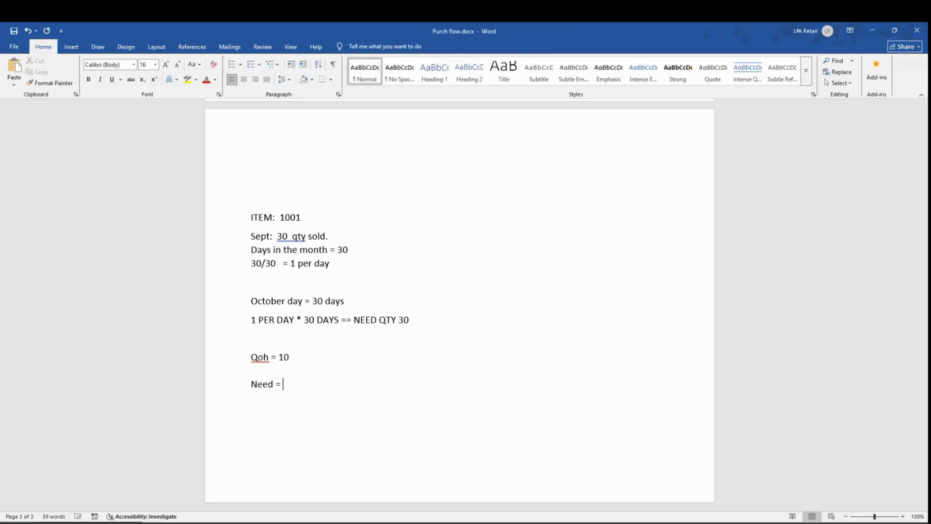
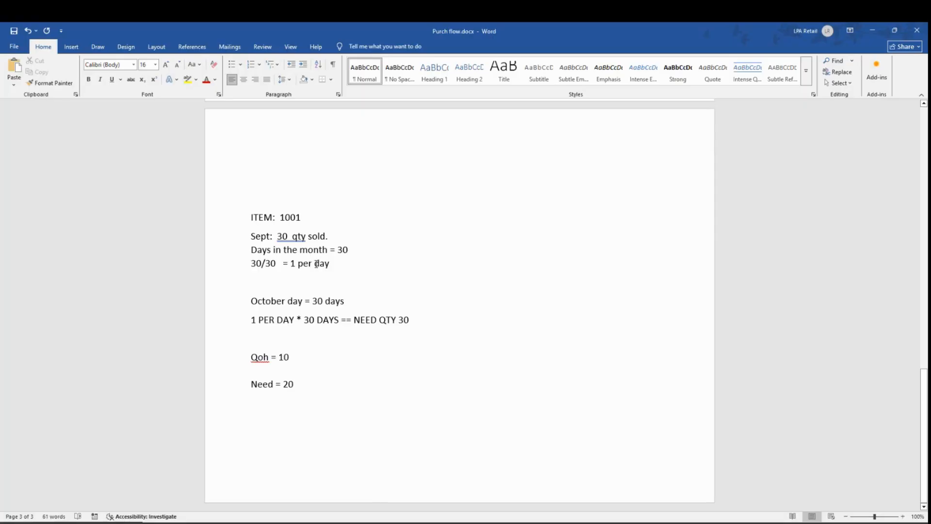
# Step: Change the October line to 14 days and the day count in the calculation below it to 14 DAYS
pyautogui.click(321, 302)
pyautogui.press('BackSpace')
pyautogui.press('BackSpace')
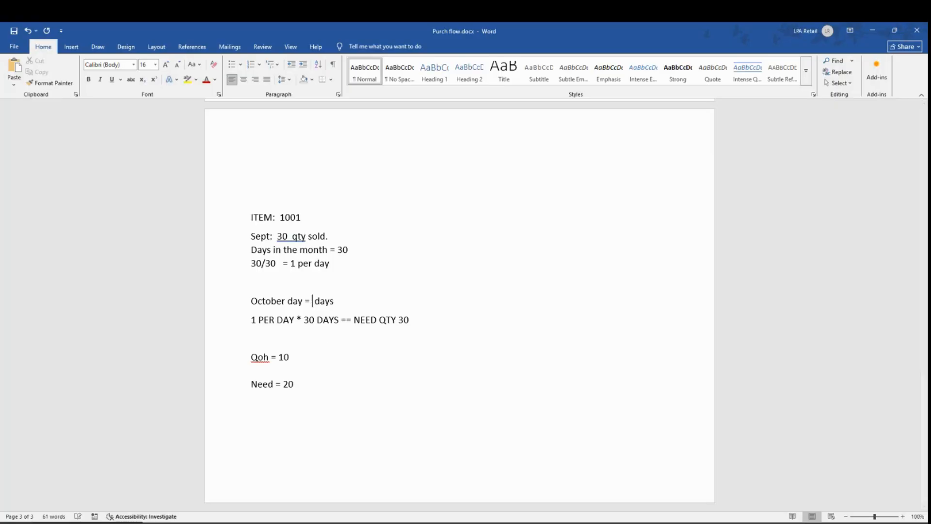
pyautogui.write('14')
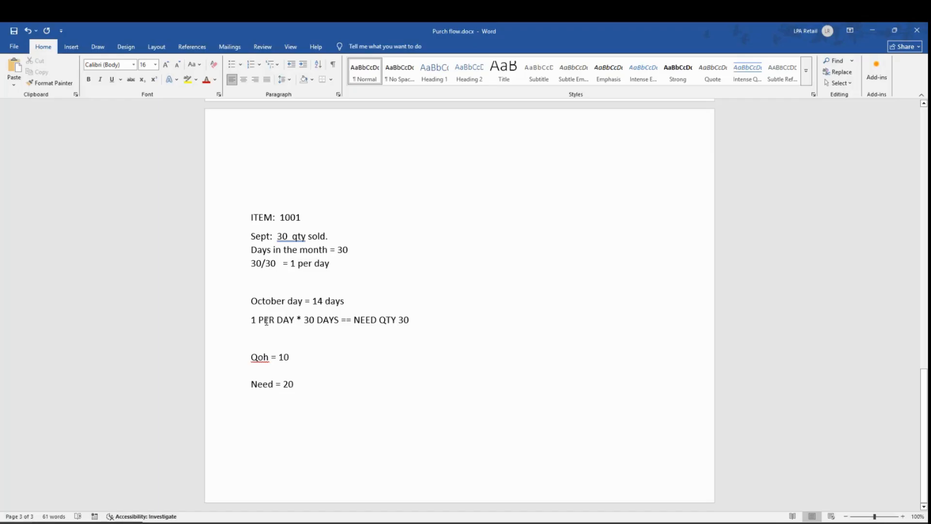
pyautogui.click(315, 320)
pyautogui.press('BackSpace')
pyautogui.press('BackSpace')
pyautogui.write('14')
# Step: Set the calculation's NEED QTY to 14 and the final Need line to 4
pyautogui.click(413, 321)
pyautogui.press('BackSpace')
pyautogui.press('BackSpace')
pyautogui.write('14')
pyautogui.press('BackSpace')
pyautogui.press('BackSpace')
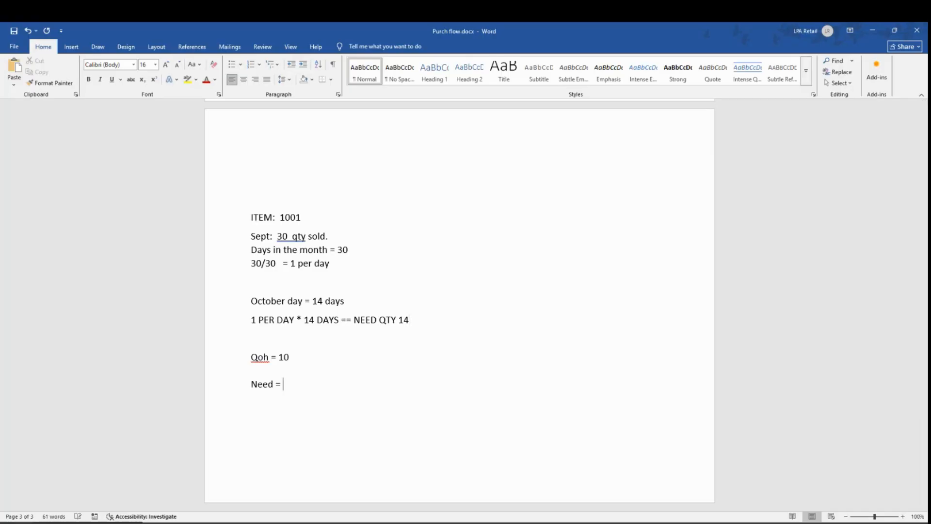
pyautogui.write('4')
# Step: Close the gap between the Qoh and Need lines and delete the extra space before "qty sold."
pyautogui.click(252, 384)
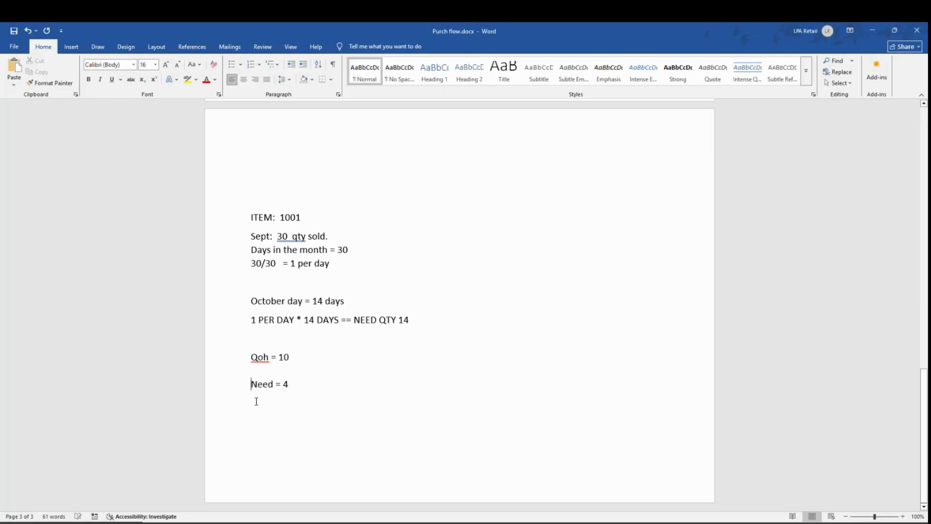
pyautogui.press('BackSpace')
pyautogui.press('BackSpace')
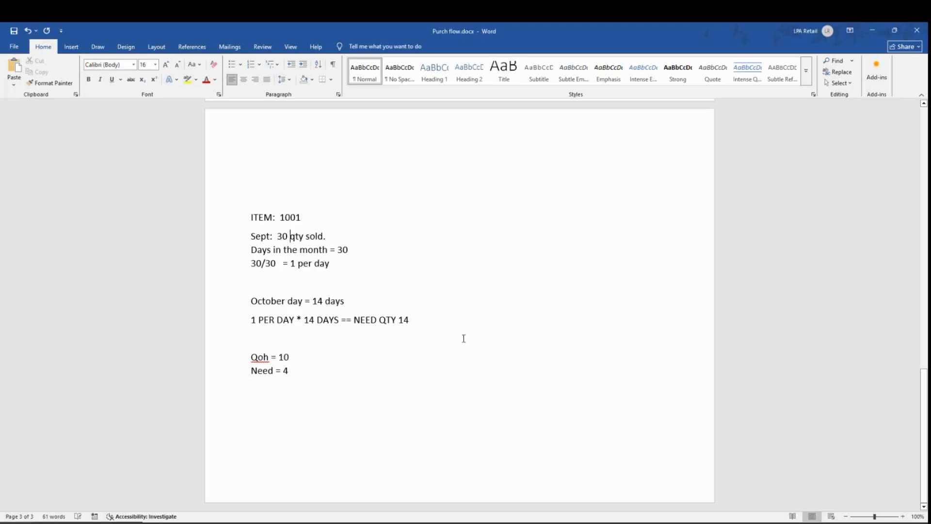
pyautogui.click(464, 337)
# Step: Switch to NCR Counterpoint, select the Days of Supply purchasing advice report and check its item filters
pyautogui.click(871, 31)
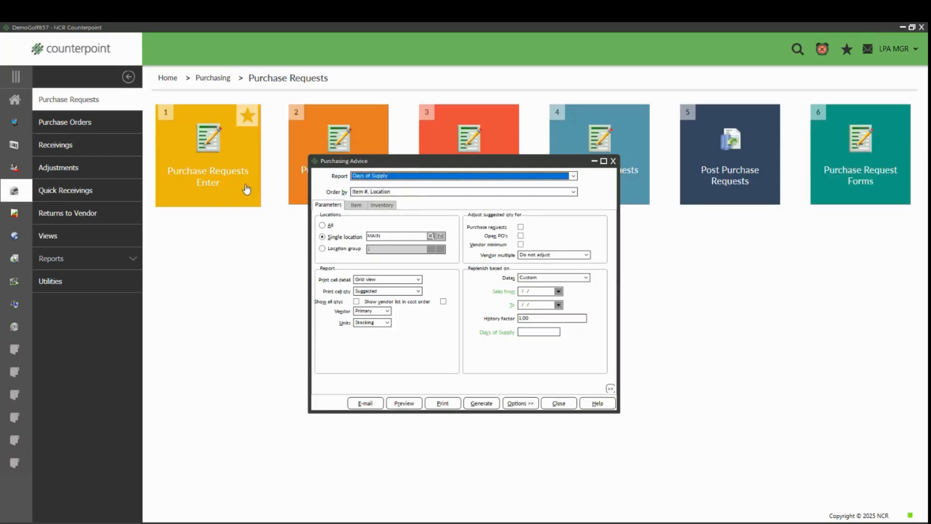
pyautogui.click(573, 176)
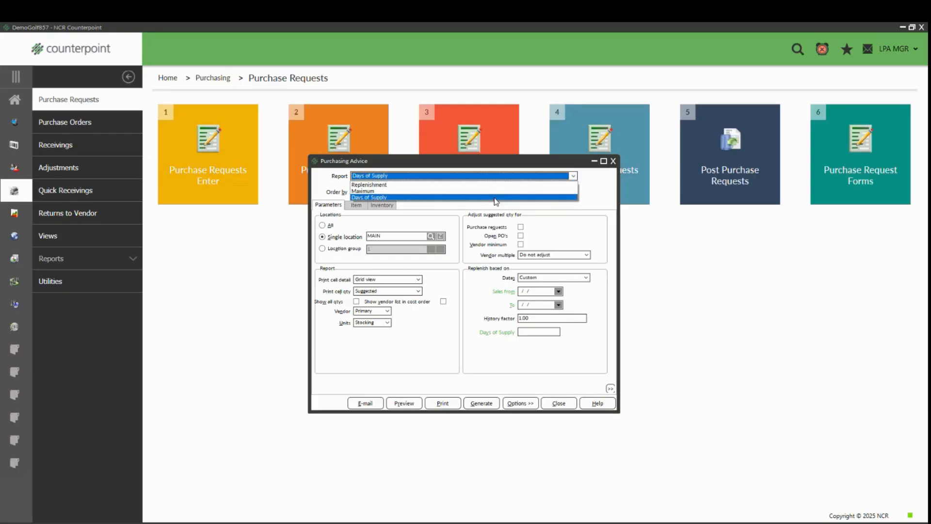
pyautogui.click(479, 205)
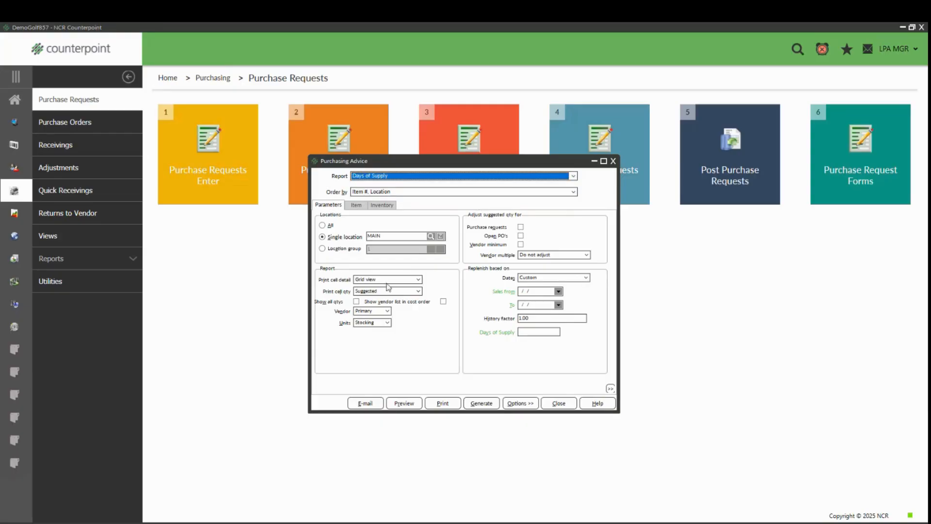
pyautogui.click(359, 208)
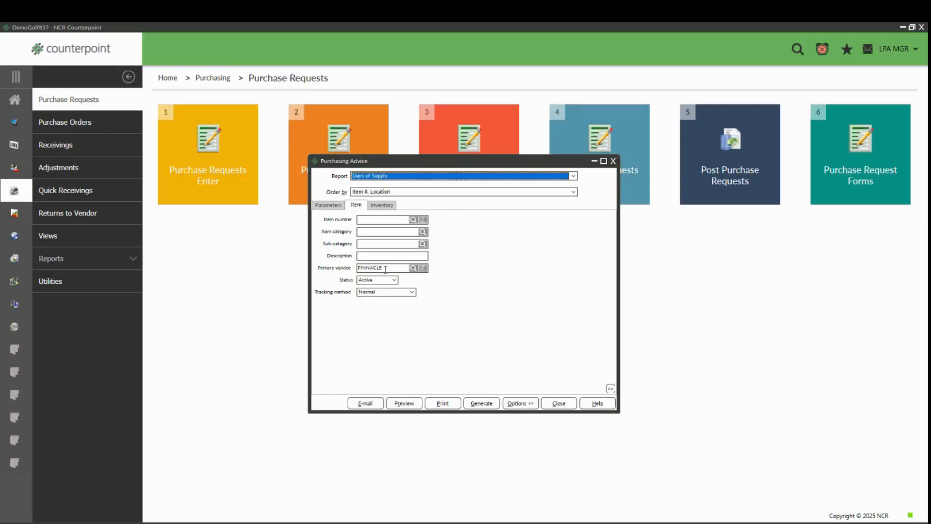
pyautogui.click(328, 206)
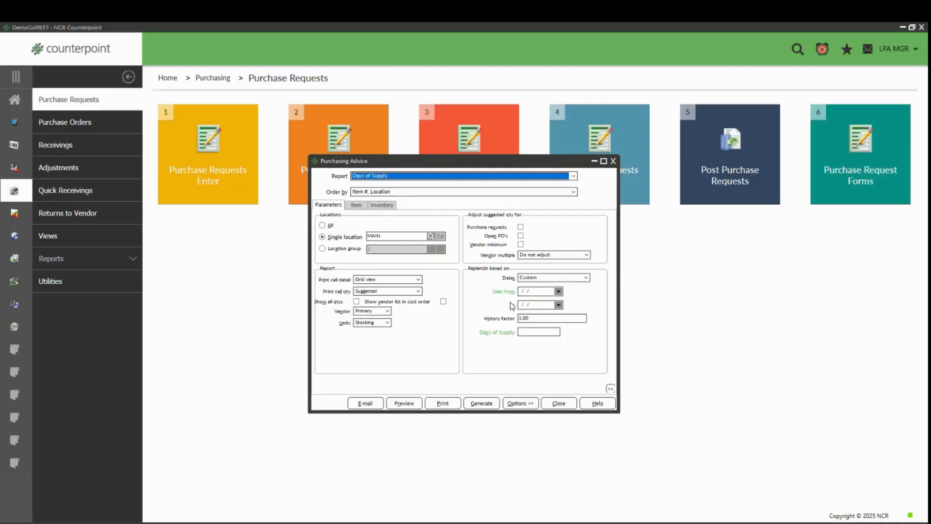
# Step: Base replenishment on sales from 9/1/2025 to 9/30/2025 with 30 days of supply, and preview the report
pyautogui.click(541, 290)
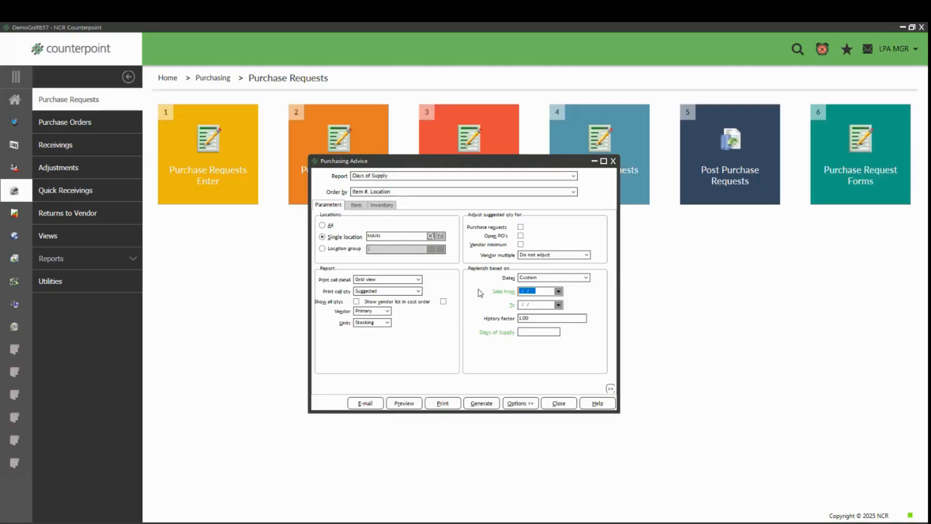
pyautogui.write('9/1/2025')
pyautogui.press('Tab')
pyautogui.write('09/30/2025')
pyautogui.click(529, 330)
pyautogui.write('30')
pyautogui.click(401, 408)
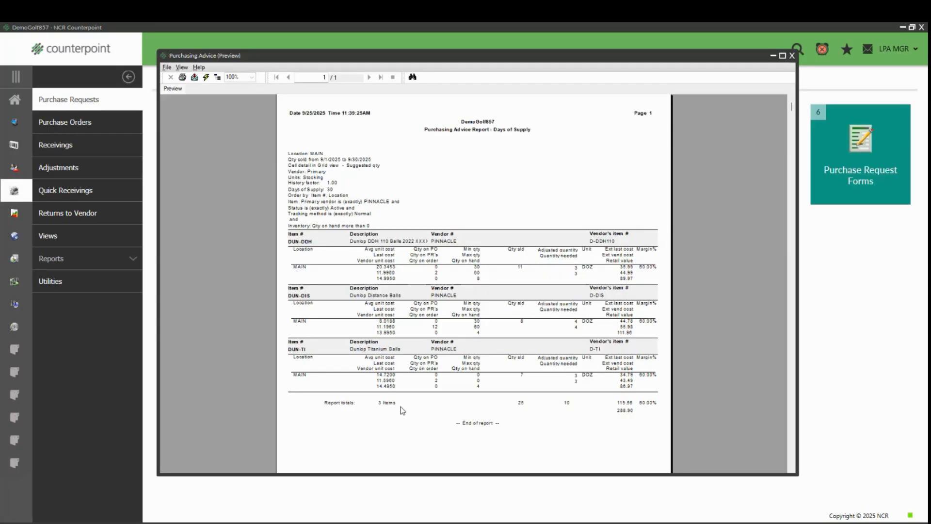
# Step: Zoom the preview to 130%, enlarge its window, and examine each item's quantity sold and quantity needed before closing it
pyautogui.click(243, 79)
pyautogui.write('130')
pyautogui.press('Return')
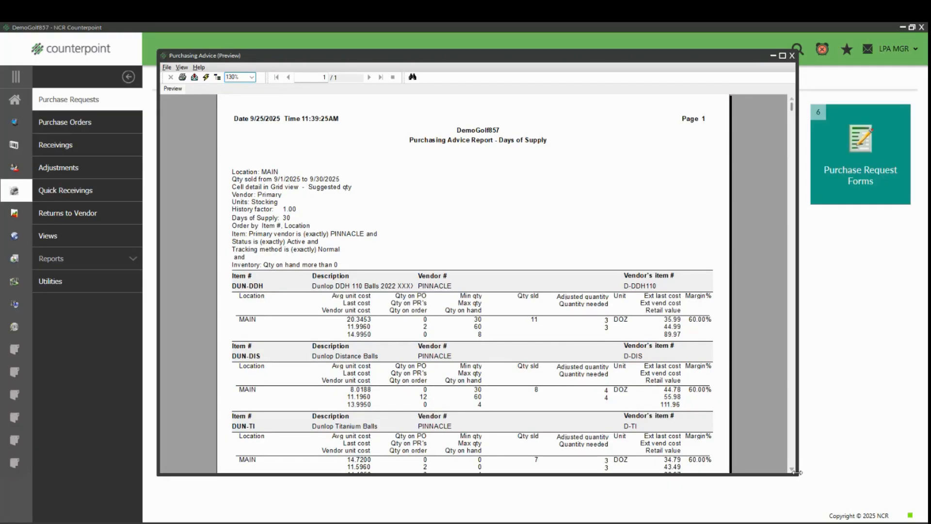
pyautogui.moveTo(797, 472); pyautogui.dragTo(812, 511)
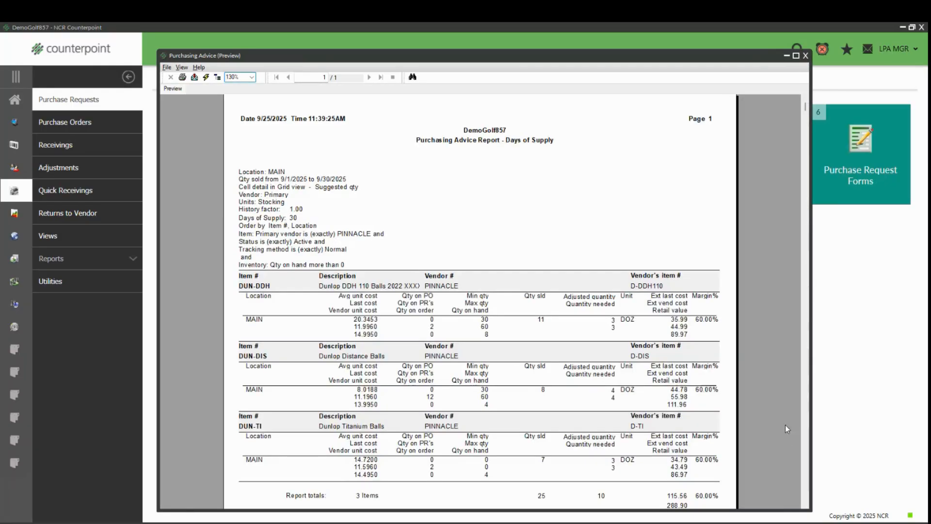
pyautogui.scroll(-3, 786, 421)
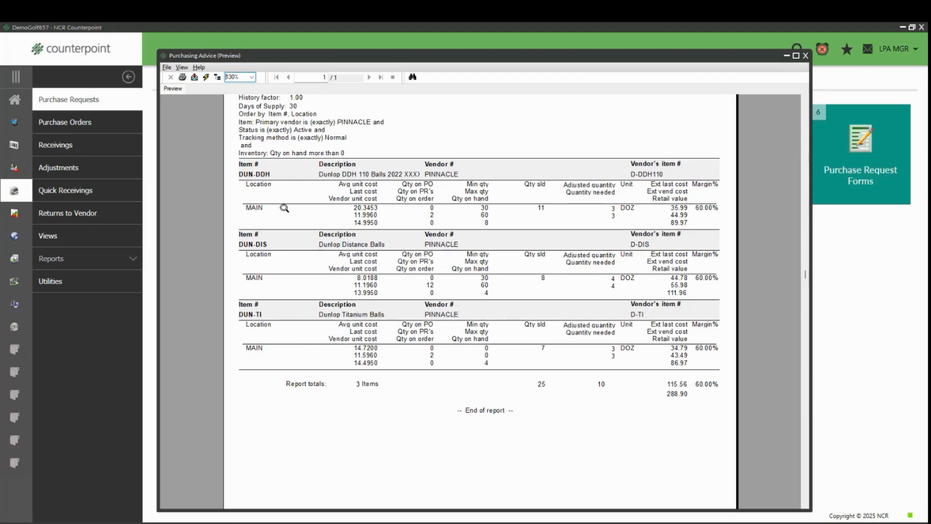
pyautogui.click(540, 208)
pyautogui.click(163, 68)
pyautogui.click(185, 111)
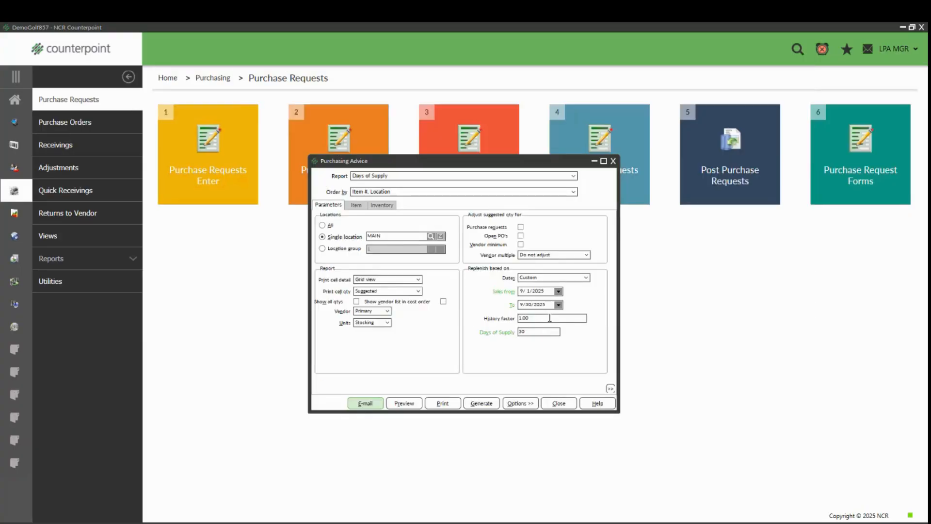
# Step: Set the history factor for the Days of Supply report to 1.2
pyautogui.click(549, 318)
pyautogui.moveTo(552, 321); pyautogui.dragTo(487, 328)
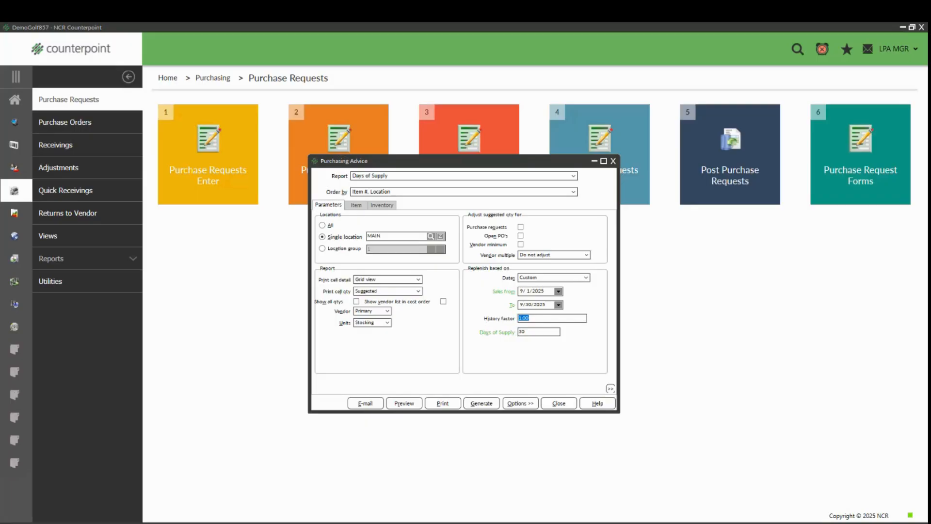
pyautogui.write('1.2')
pyautogui.click(531, 331)
# Step: Try adjusting the suggested quantity for purchase requests, open POs and vendor minimum, leaving all three options off
pyautogui.click(521, 228)
pyautogui.click(520, 236)
pyautogui.click(521, 245)
pyautogui.click(520, 236)
pyautogui.click(520, 226)
# Step: Try Round to nearest multiple for the vendor multiple, and return it to Do not adjust
pyautogui.click(586, 255)
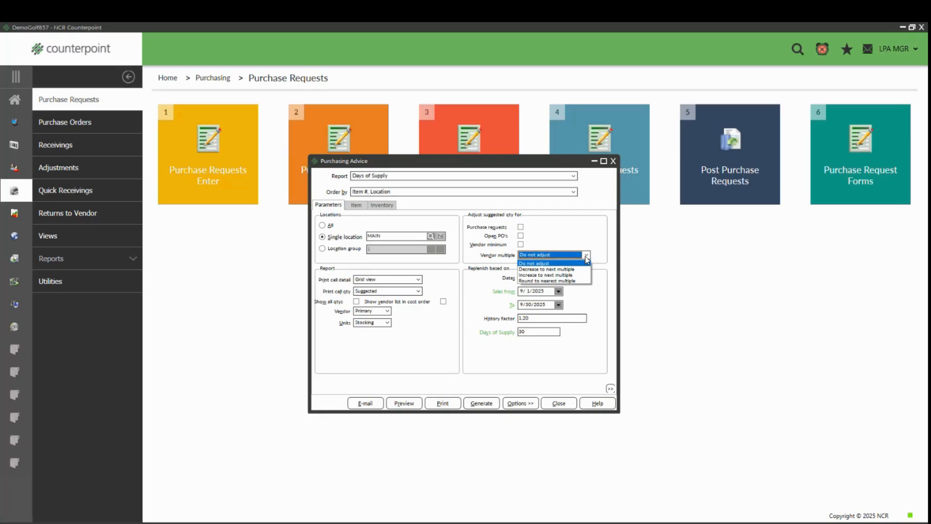
pyautogui.click(551, 281)
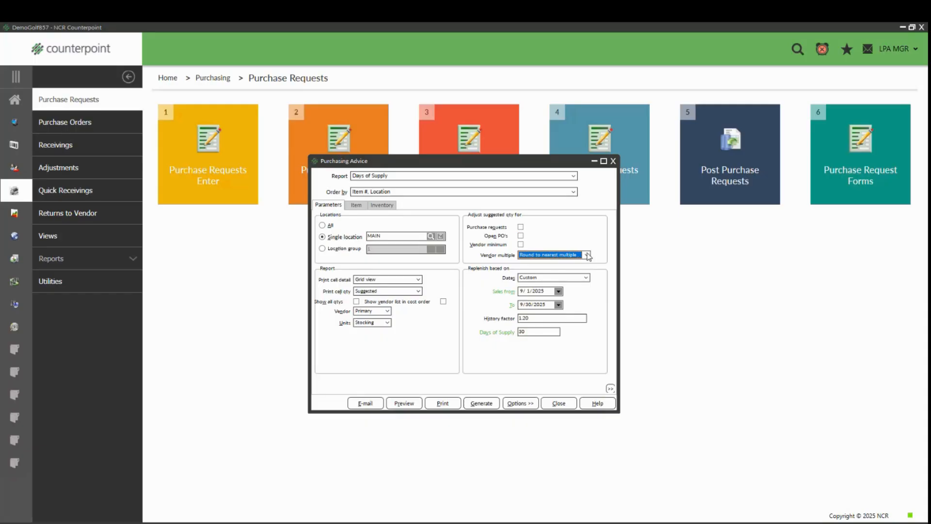
pyautogui.click(588, 256)
pyautogui.click(576, 266)
# Step: Set the history factor to 1 and the days of supply to 60, and preview the resulting report
pyautogui.click(541, 318)
pyautogui.write('1')
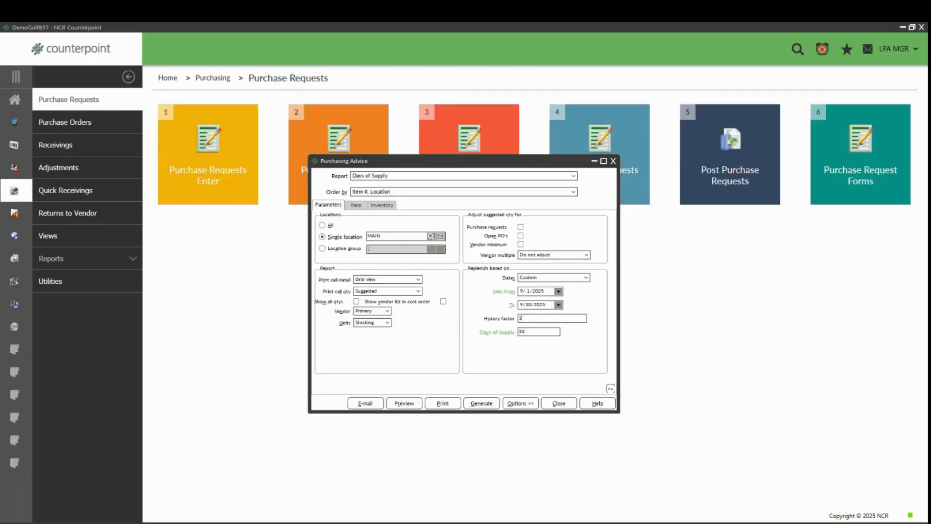
pyautogui.click(539, 331)
pyautogui.moveTo(536, 333); pyautogui.dragTo(495, 333)
pyautogui.click(408, 402)
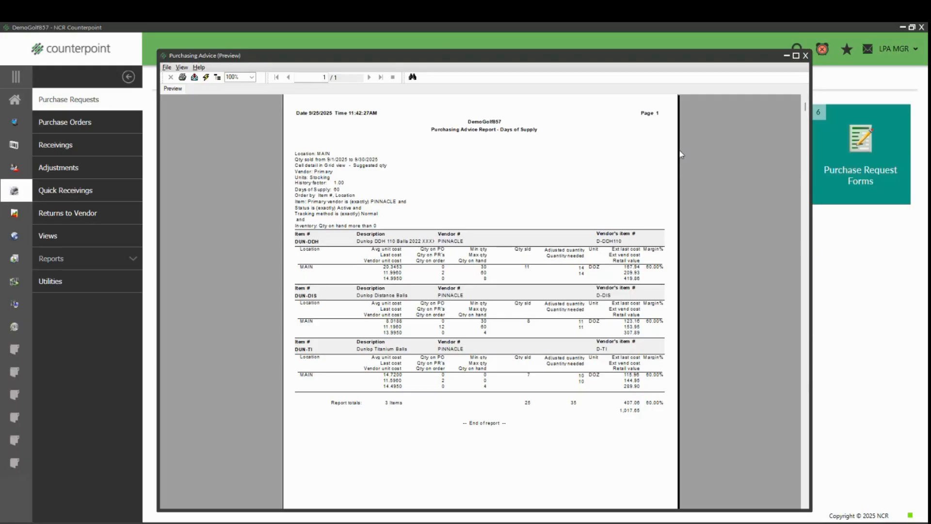
pyautogui.click(805, 56)
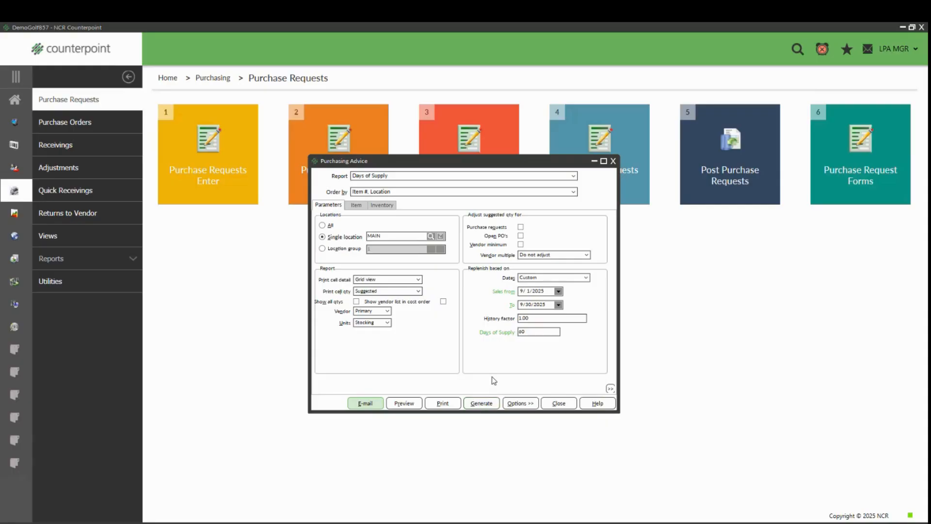
# Step: Generate purchase requests from the advice, allowing merging into batch 1, skip both follow-up reports and close Purchasing Advice
pyautogui.click(482, 403)
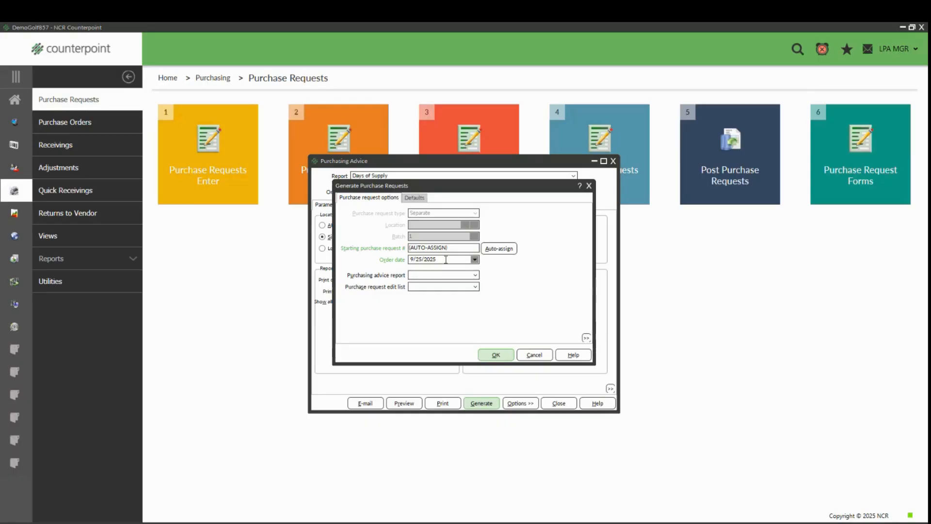
pyautogui.click(492, 355)
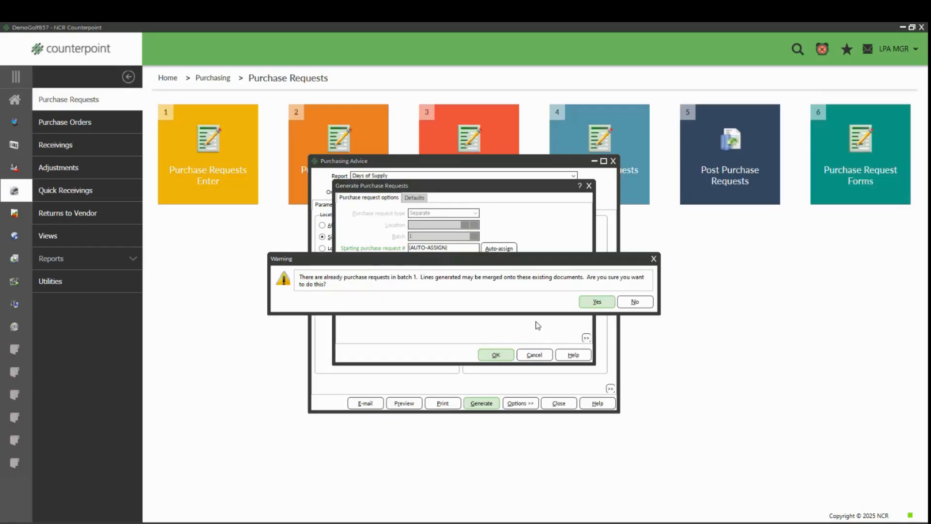
pyautogui.click(584, 306)
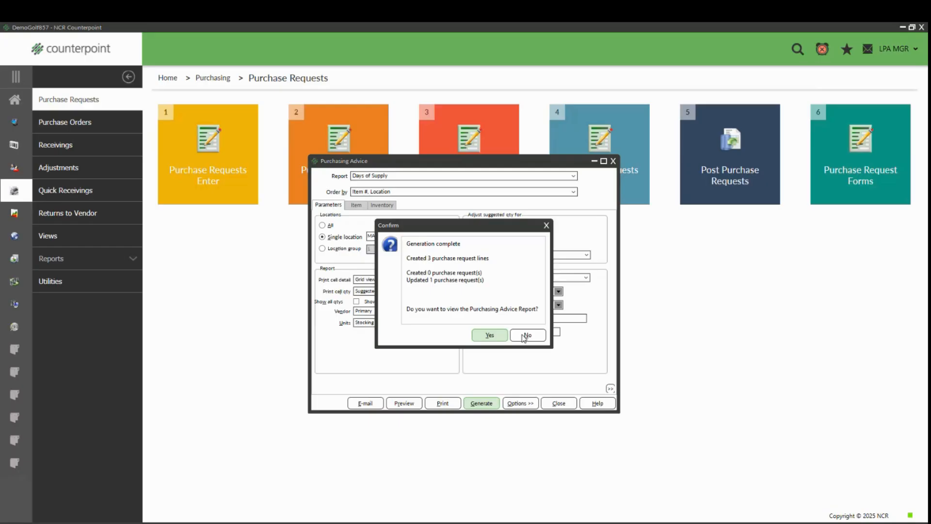
pyautogui.click(523, 335)
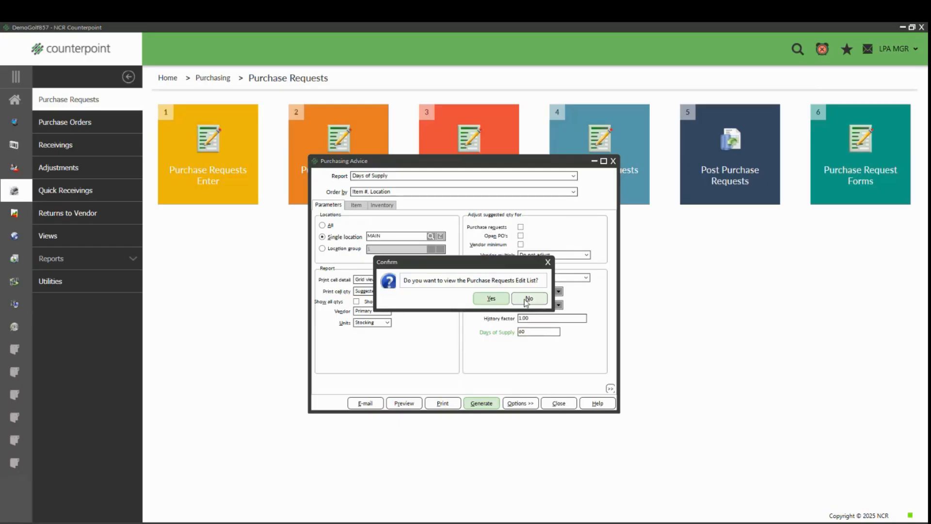
pyautogui.click(527, 299)
pyautogui.click(557, 403)
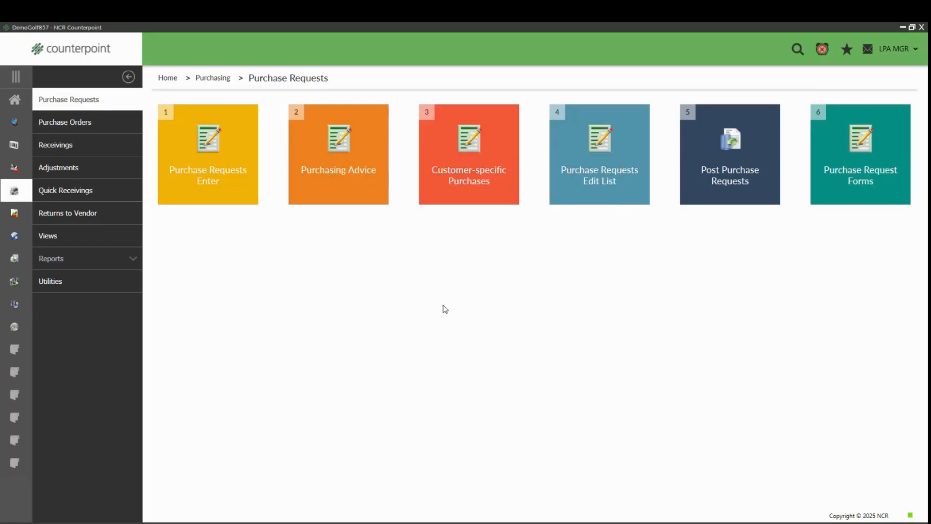
# Step: Open purchase request entry for batch 1 and bring up the PINNACLE request
pyautogui.click(182, 159)
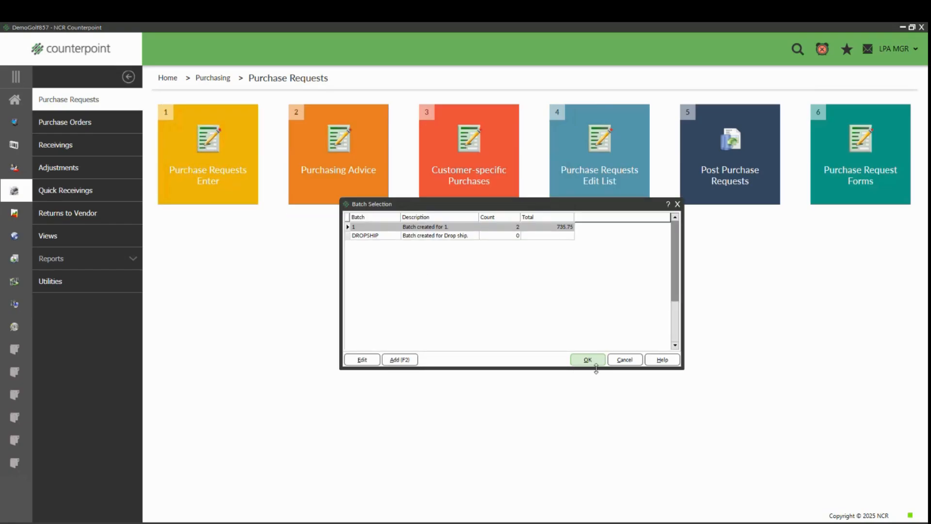
pyautogui.click(589, 361)
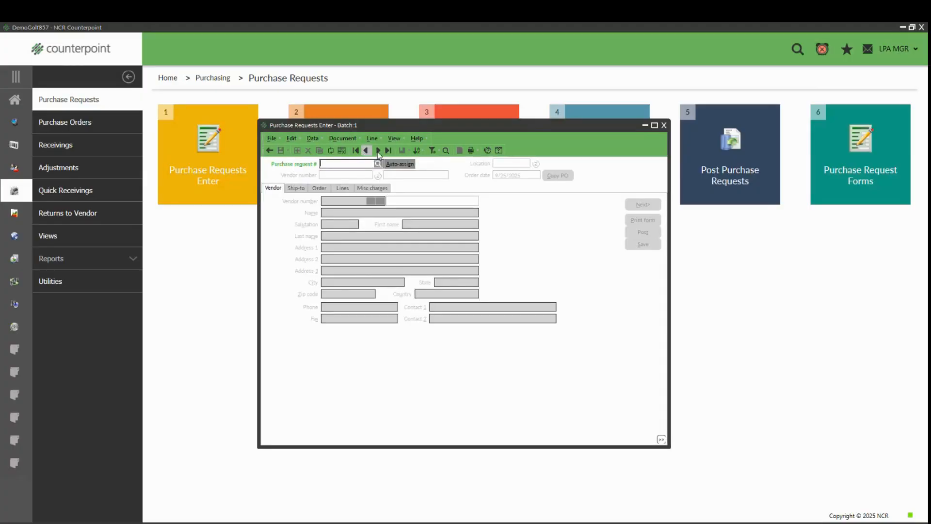
pyautogui.click(378, 152)
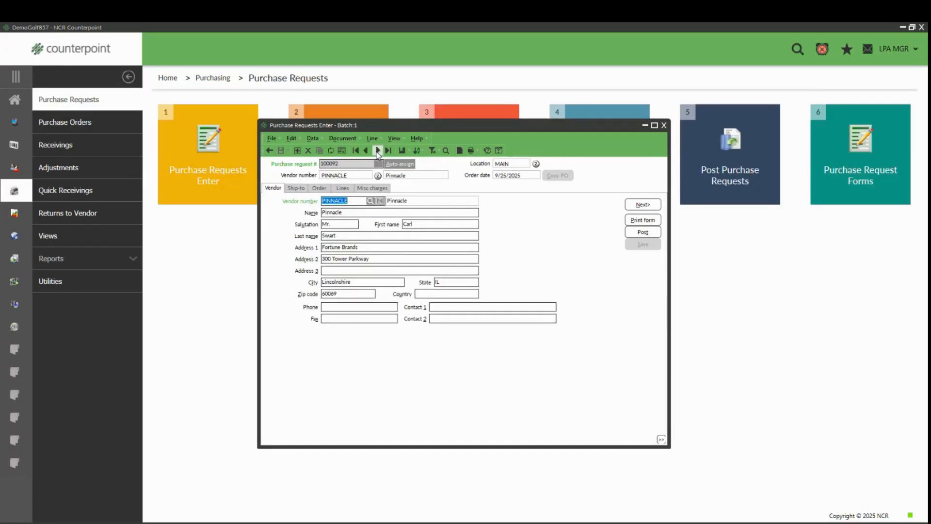
# Step: Review the order lines of the current PINNACLE purchase request and of the preceding one in the batch
pyautogui.click(348, 188)
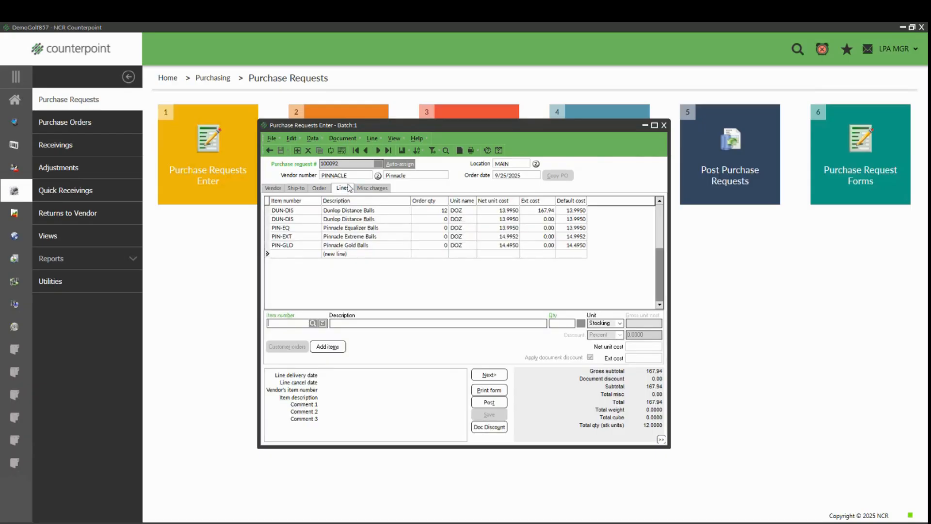
pyautogui.click(366, 151)
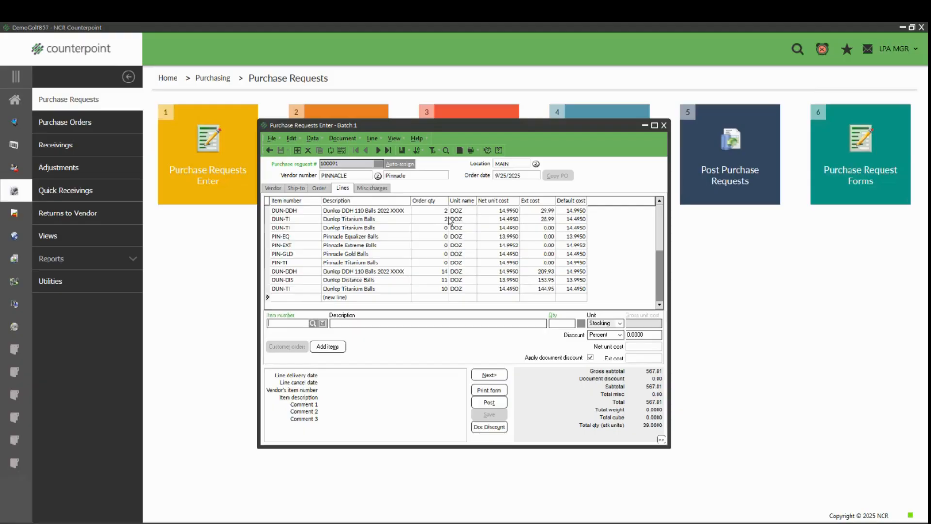
pyautogui.click(435, 211)
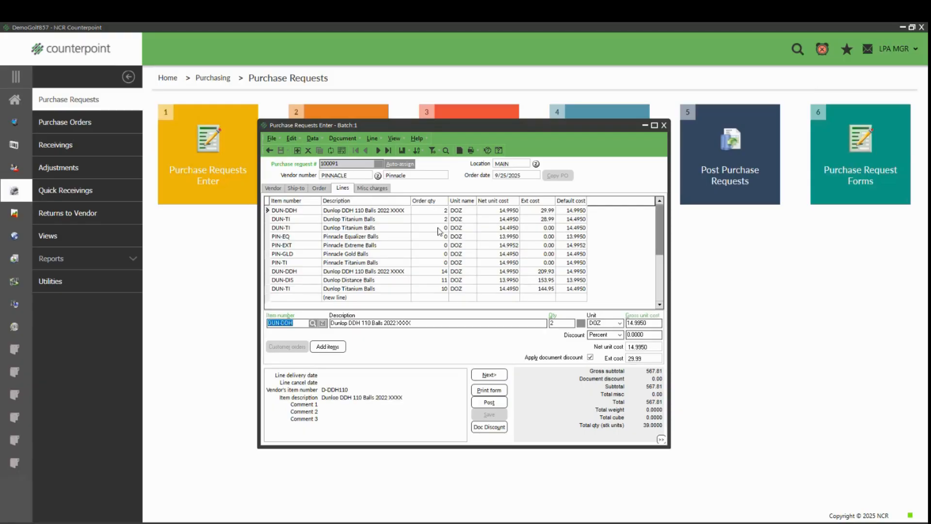
# Step: Set the order quantity of the 14-dozen Dunlop DDH 110 Balls line to 6
pyautogui.click(440, 274)
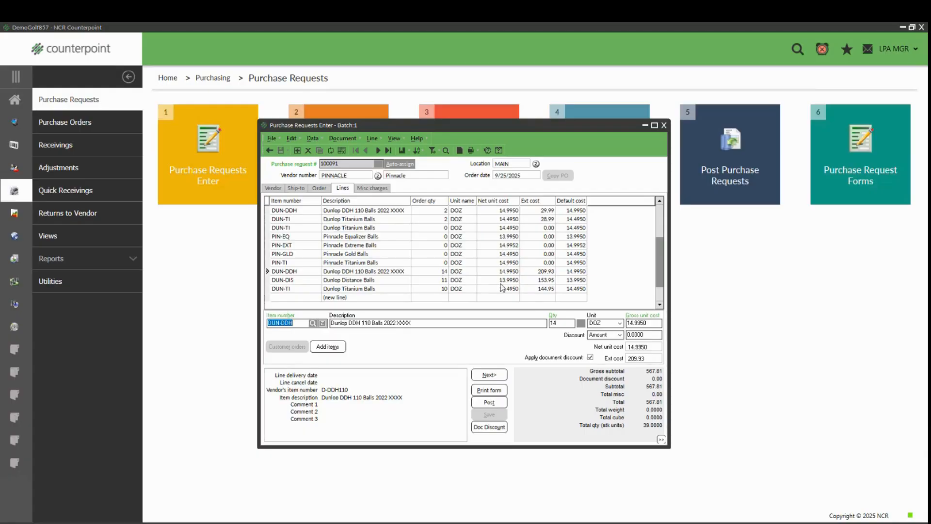
pyautogui.press('Tab')
pyautogui.write('6')
pyautogui.click(412, 288)
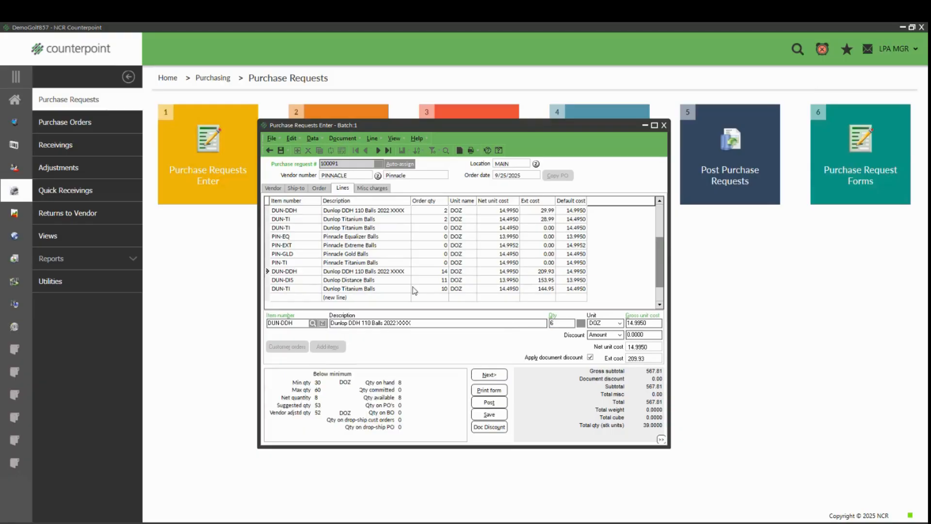
pyautogui.click(399, 238)
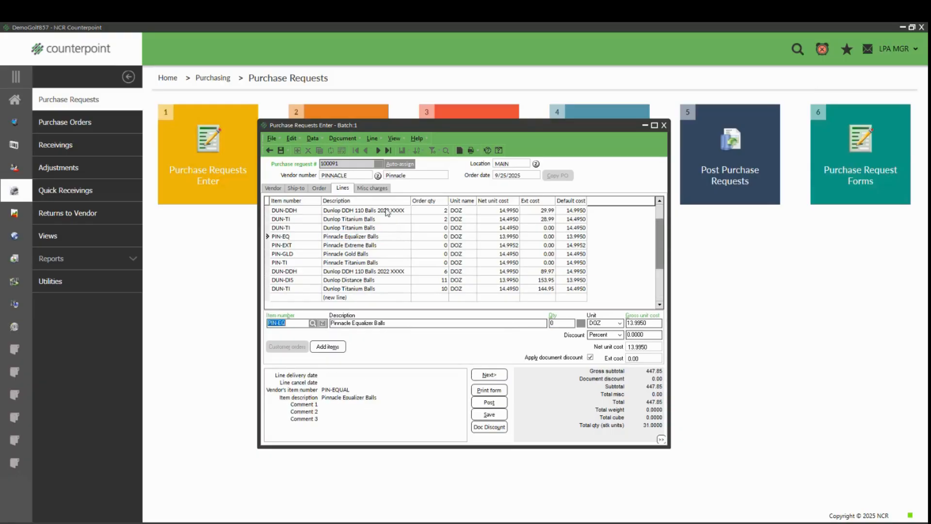
# Step: Delete the 2-dozen Dunlop DDH 110 Balls line and the 2-dozen Dunlop Titanium Balls line from the request
pyautogui.click(386, 211)
pyautogui.click(371, 138)
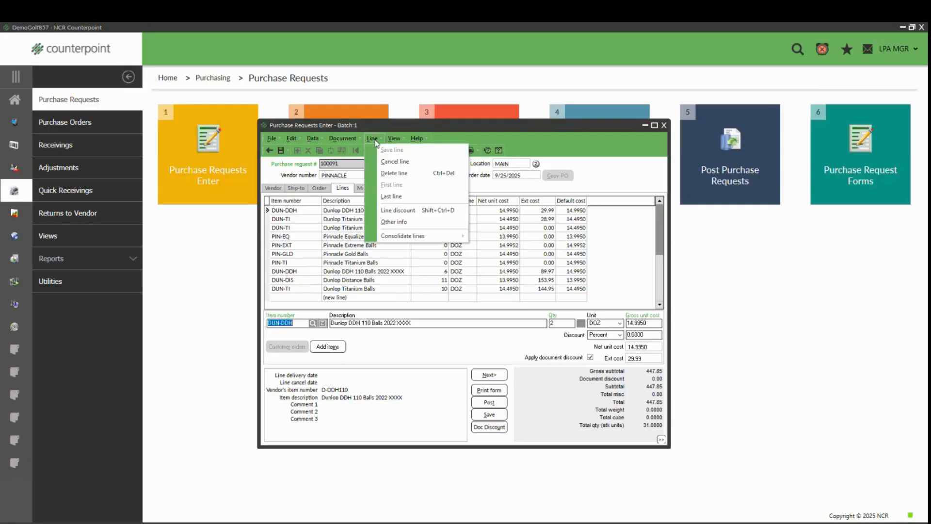
pyautogui.click(393, 173)
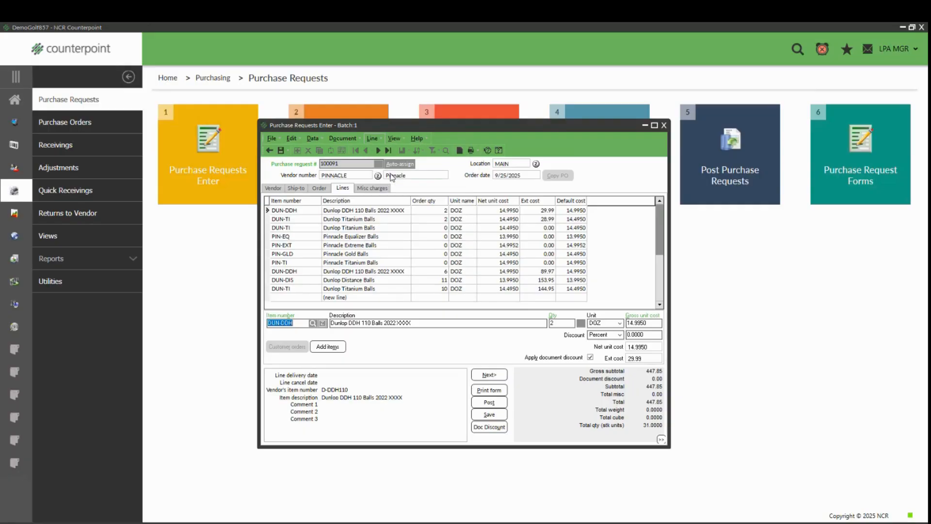
pyautogui.click(473, 298)
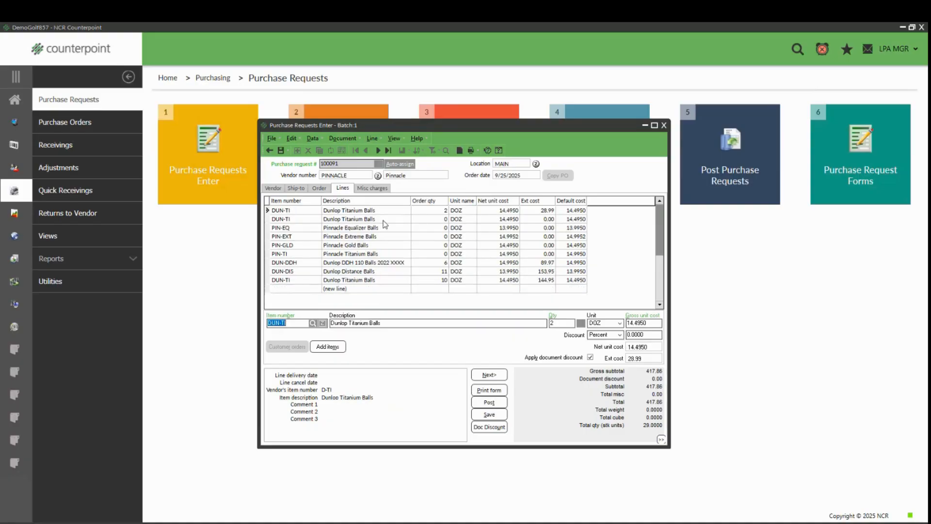
pyautogui.hotkey('ctrl', 'Delete')
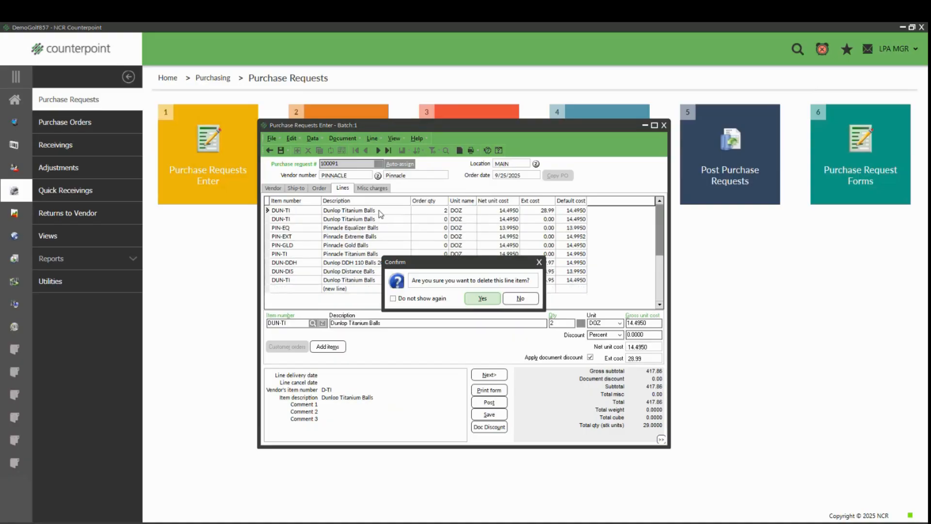
pyautogui.click(467, 300)
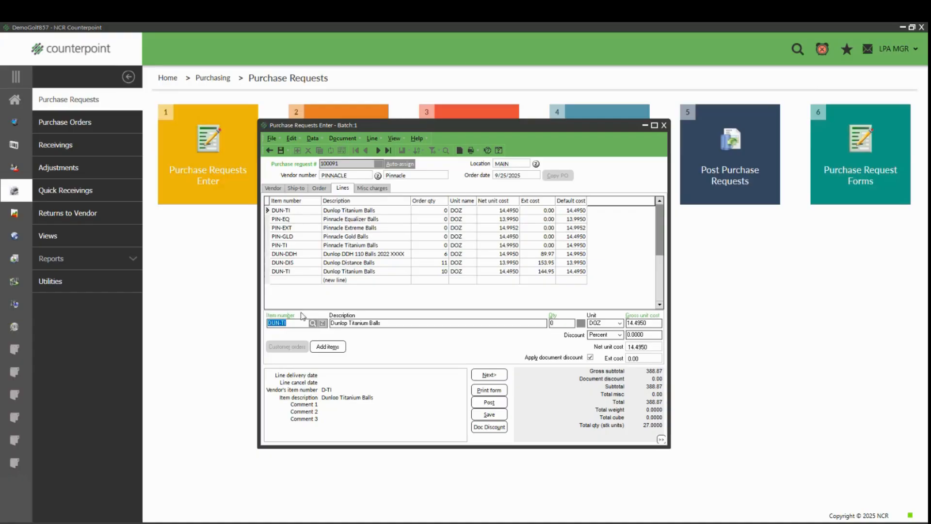
# Step: Check the Dunlop Distance Balls line, and close the purchase request without saving its changes
pyautogui.click(301, 263)
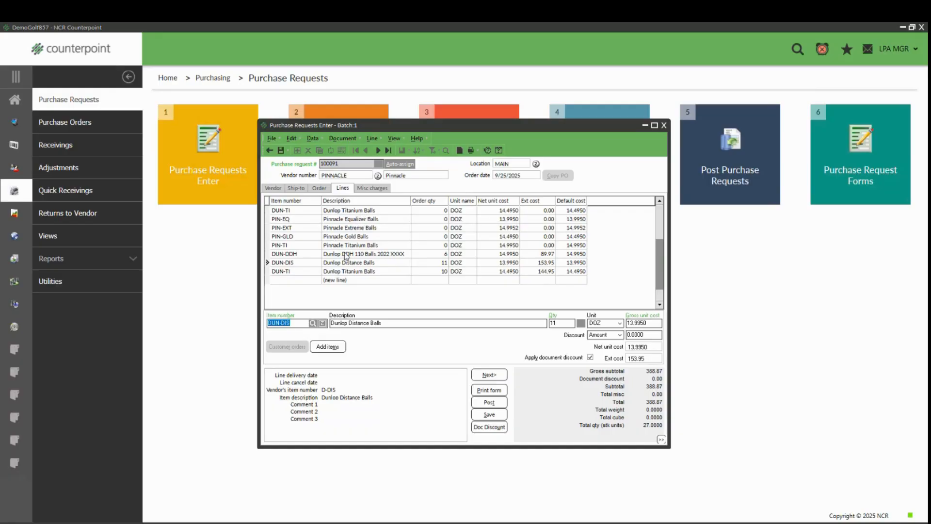
pyautogui.click(303, 282)
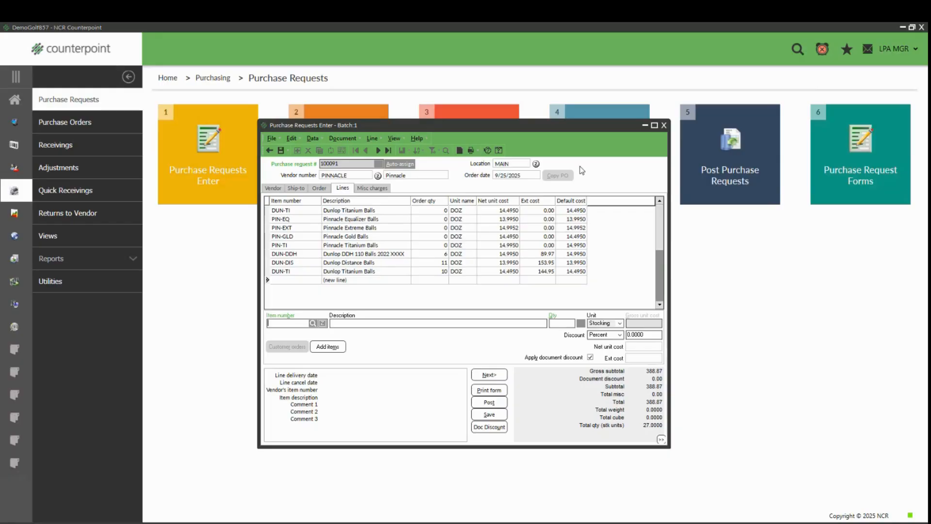
pyautogui.click(664, 125)
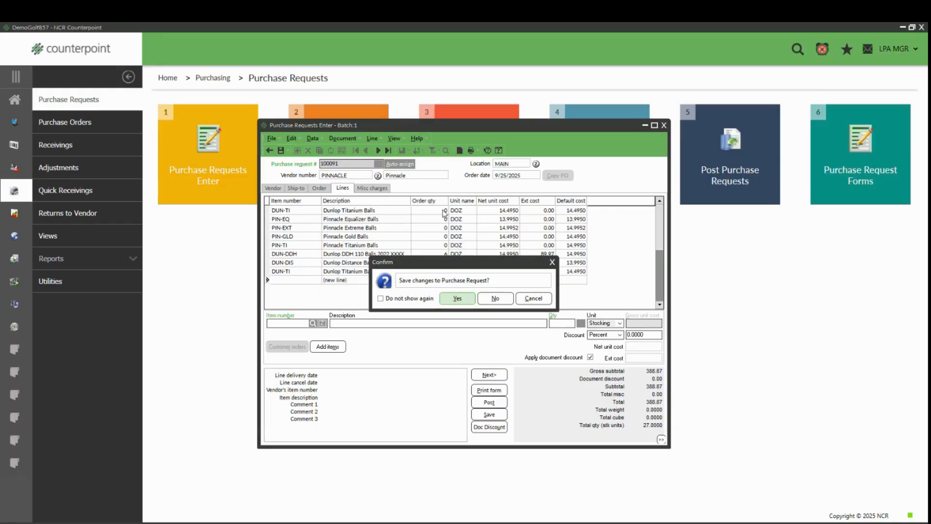
pyautogui.click(495, 299)
# Step: Return to the home page, open Items and bring up item DUN-DDH
pyautogui.click(15, 99)
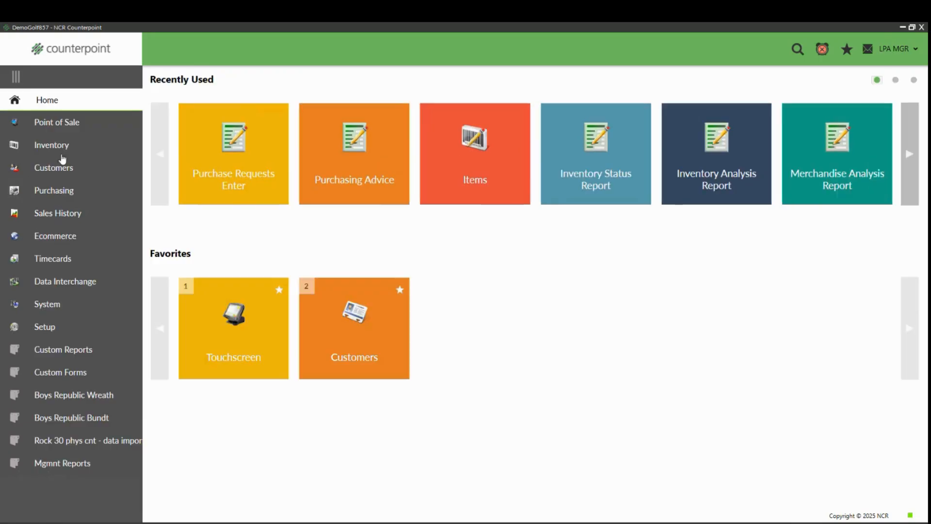
pyautogui.click(454, 189)
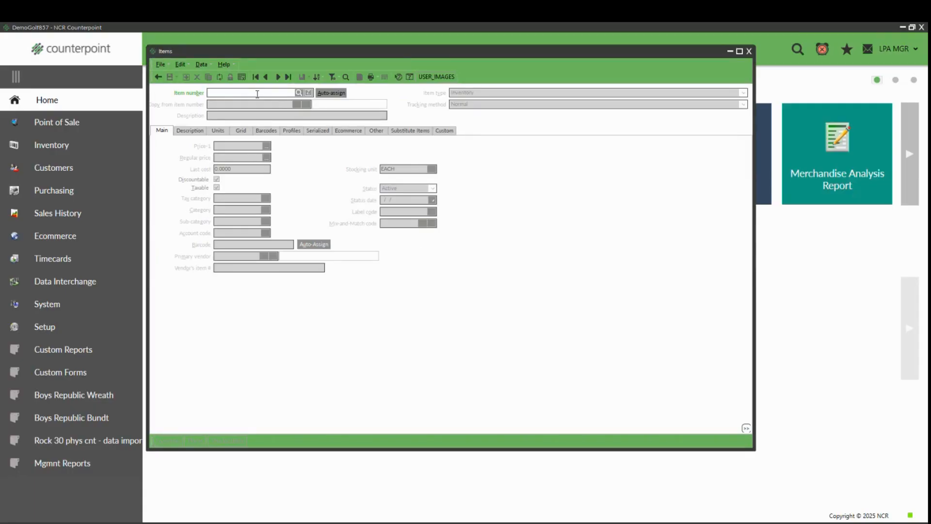
pyautogui.write('DUN-DDH')
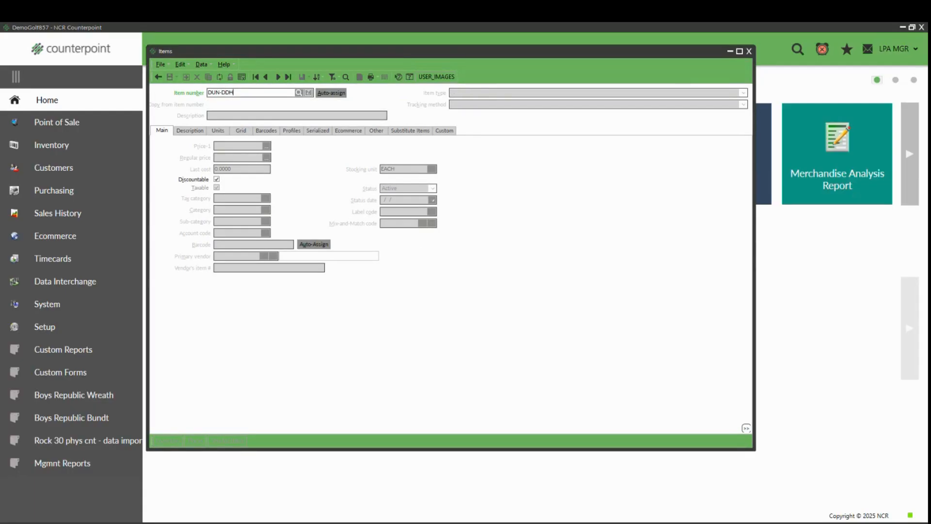
pyautogui.press('Return')
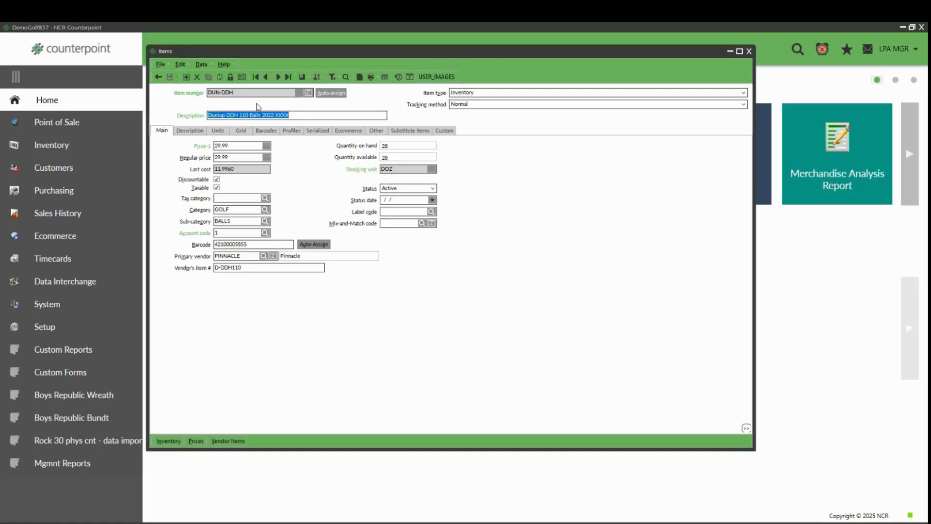
# Step: Examine the item's inventory records in form view, stepping through the store locations, and close the inventory window
pyautogui.click(177, 440)
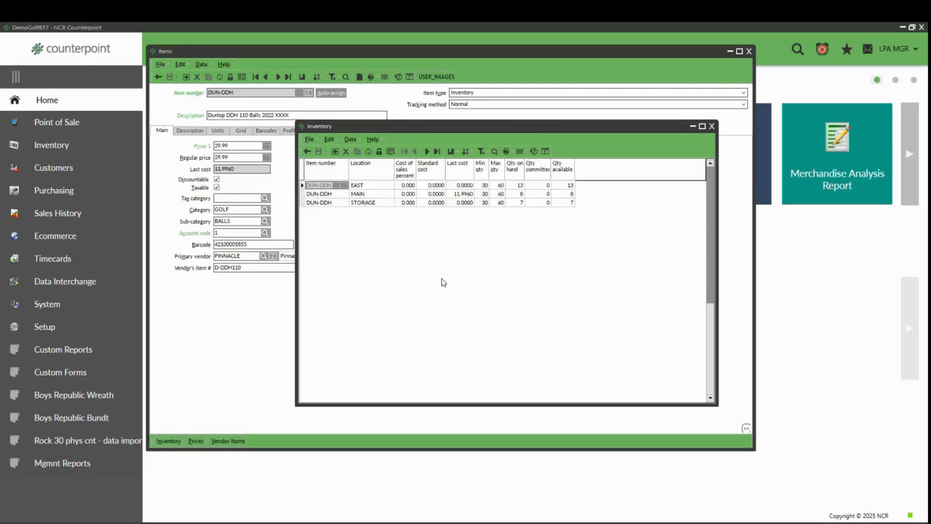
pyautogui.click(390, 152)
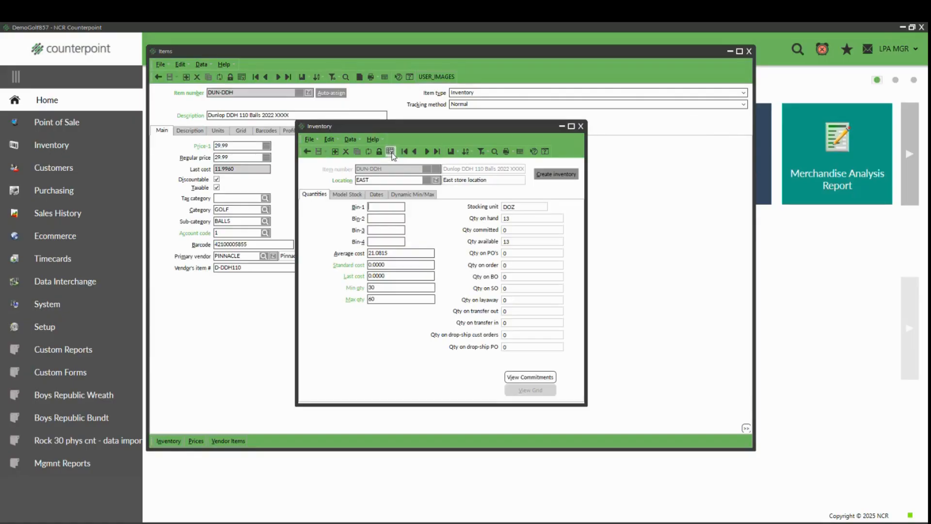
pyautogui.click(415, 152)
pyautogui.click(427, 151)
pyautogui.click(427, 152)
pyautogui.click(581, 127)
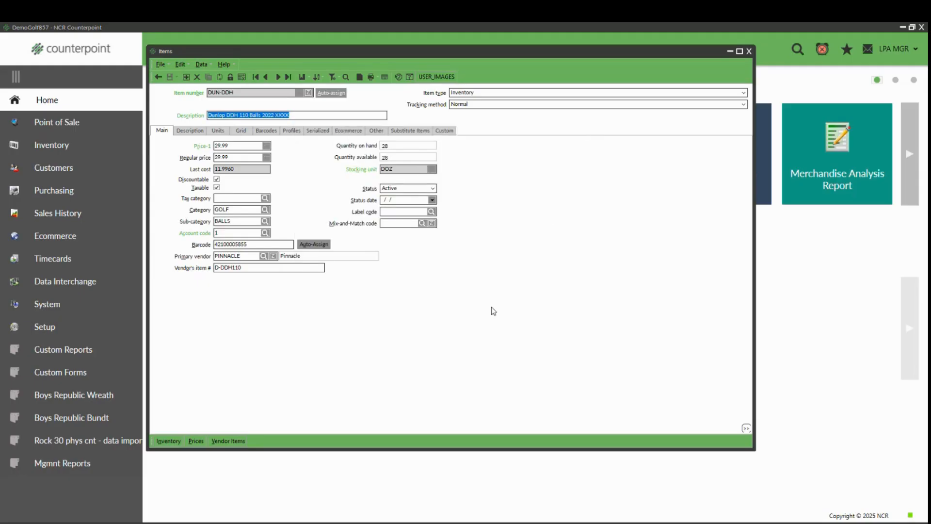
# Step: Open the vendor items of DUN-DDH and view the purchasing details for its primary vendor, PINNACLE
pyautogui.click(226, 442)
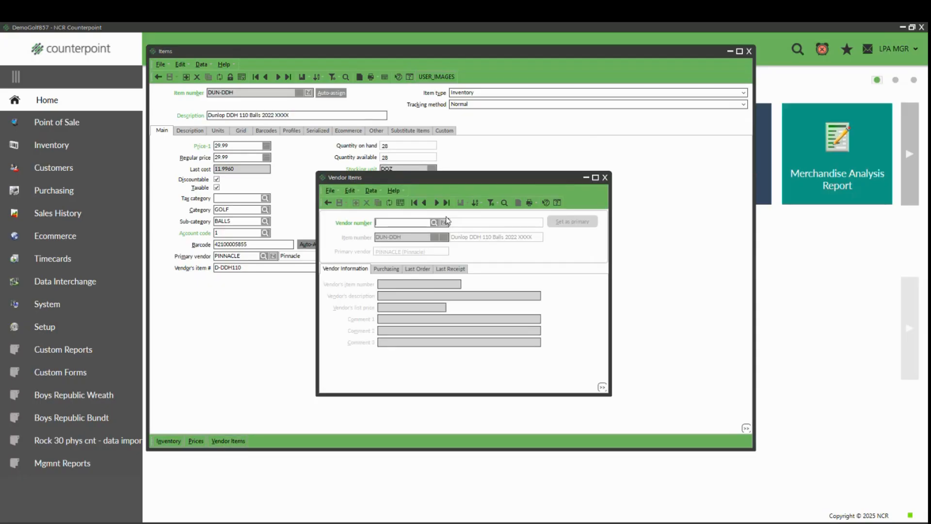
pyautogui.click(424, 202)
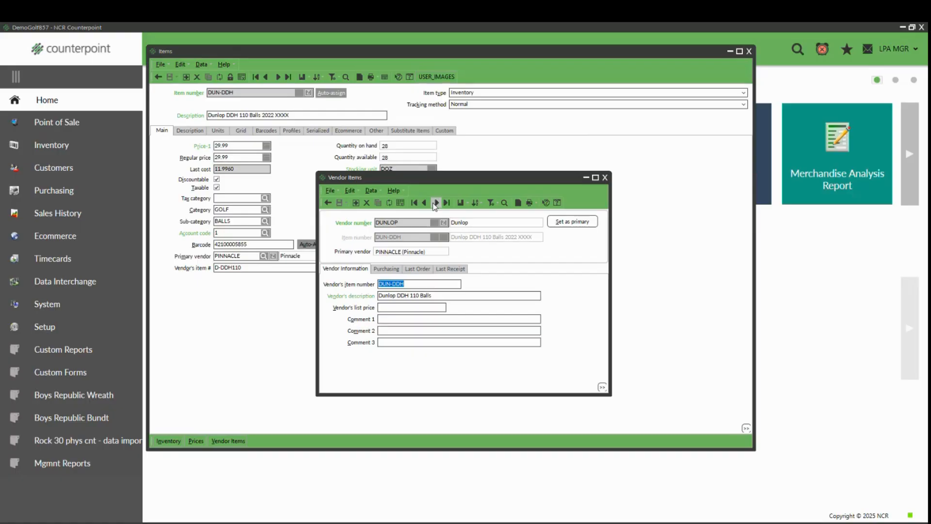
pyautogui.click(435, 203)
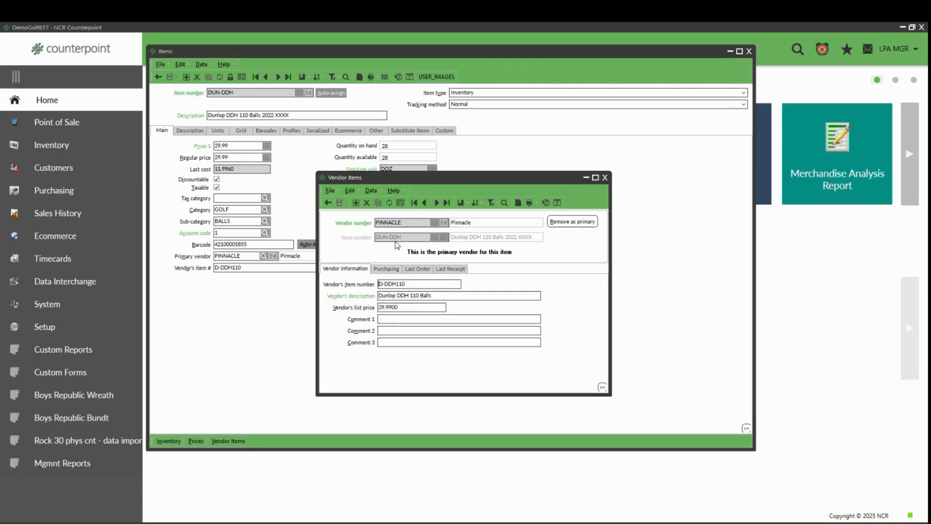
pyautogui.click(387, 270)
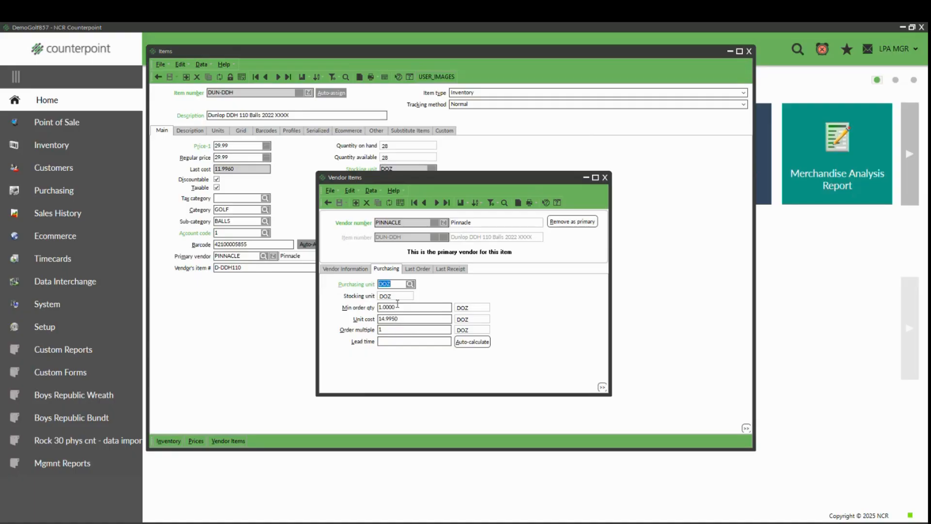
# Step: Change the PINNACLE vendor item's purchasing unit to CASE12
pyautogui.click(396, 283)
pyautogui.click(407, 284)
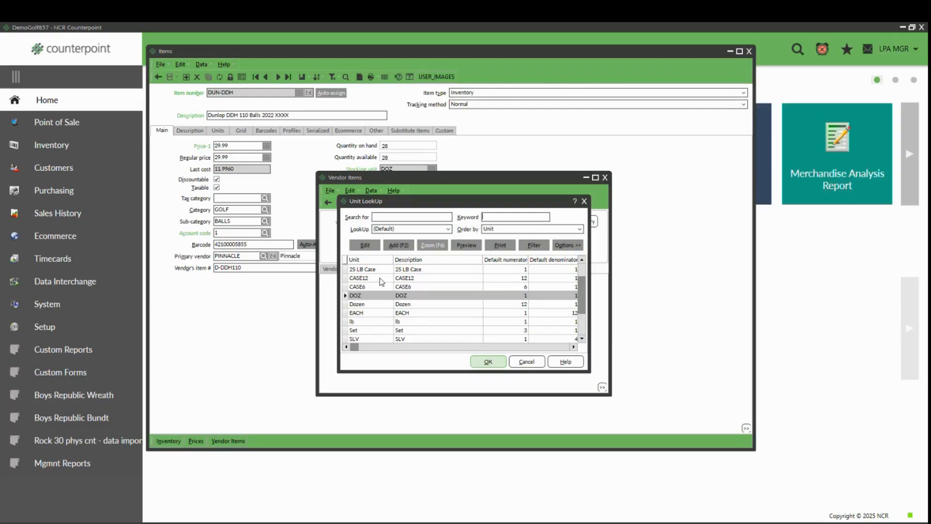
pyautogui.click(480, 362)
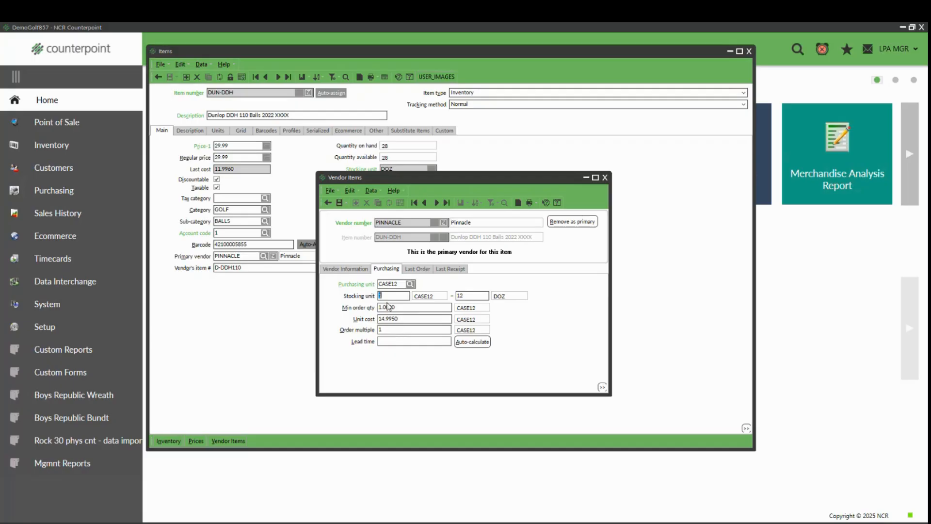
# Step: Try a minimum order quantity of 4 for the vendor item, and close it without saving the changes
pyautogui.doubleClick(399, 307)
pyautogui.press('BackSpace')
pyautogui.click(400, 308)
pyautogui.doubleClick(405, 309)
pyautogui.write('4')
pyautogui.click(400, 342)
pyautogui.click(605, 177)
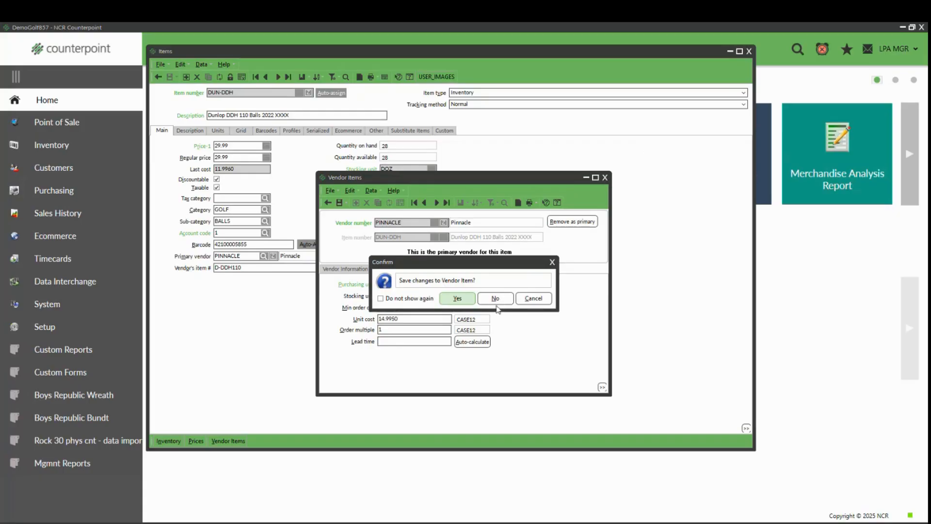
pyautogui.click(495, 298)
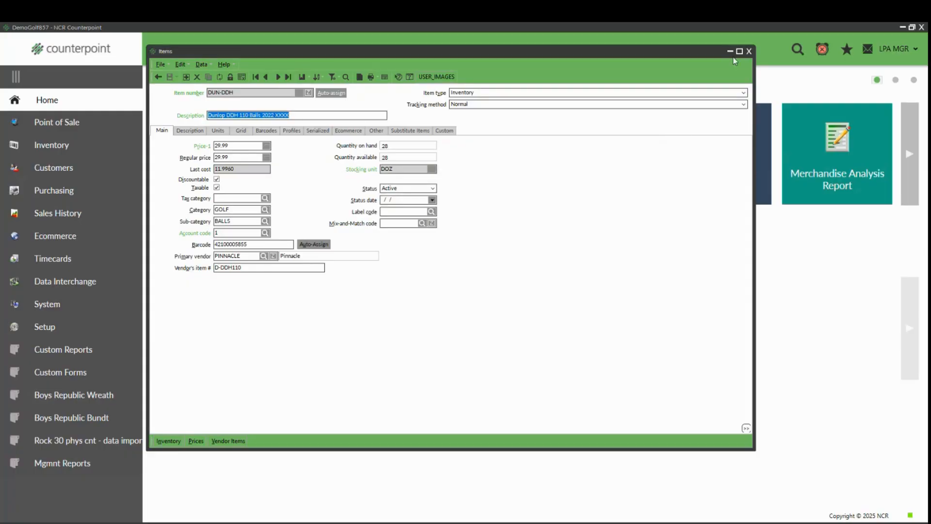
# Step: Close Items and open purchase request entry for batch 1
pyautogui.click(747, 53)
pyautogui.click(345, 180)
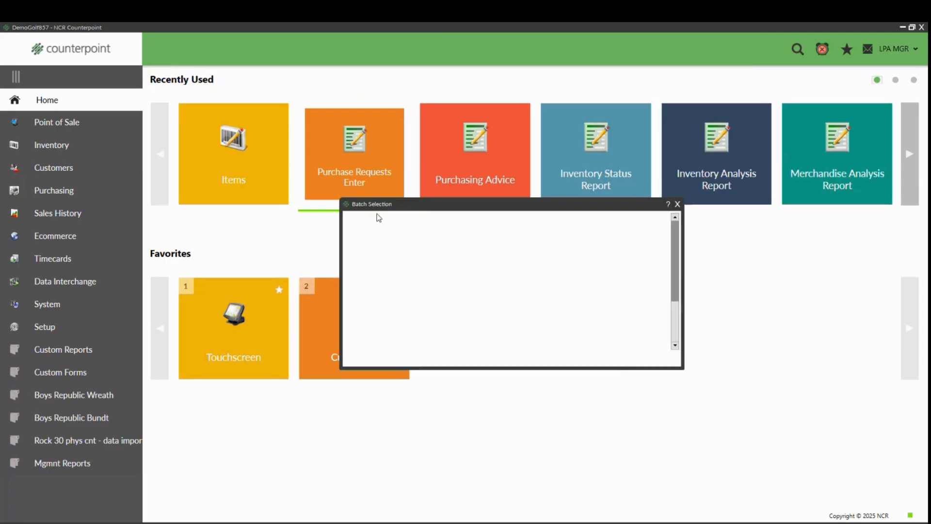
pyautogui.doubleClick(423, 227)
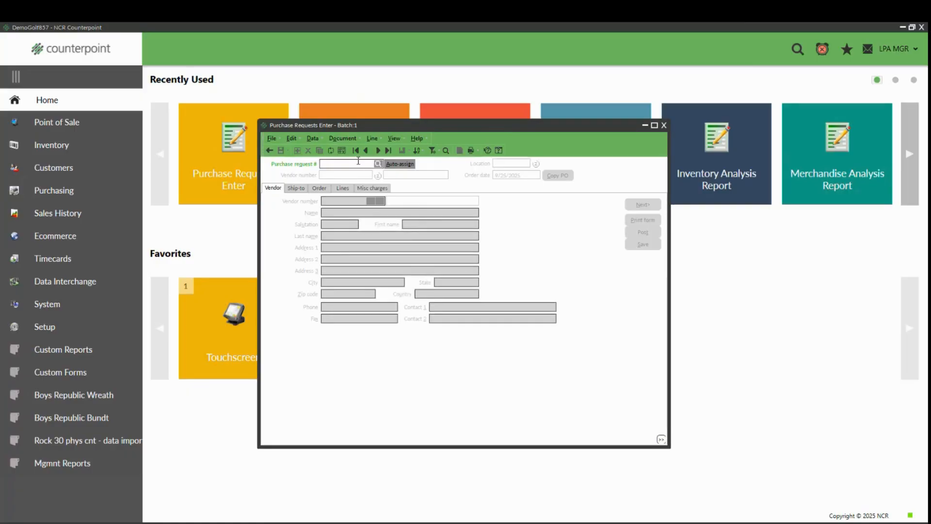
# Step: Delete both PINNACLE purchase requests from batch 1 and close purchase request entry
pyautogui.click(356, 151)
pyautogui.click(309, 150)
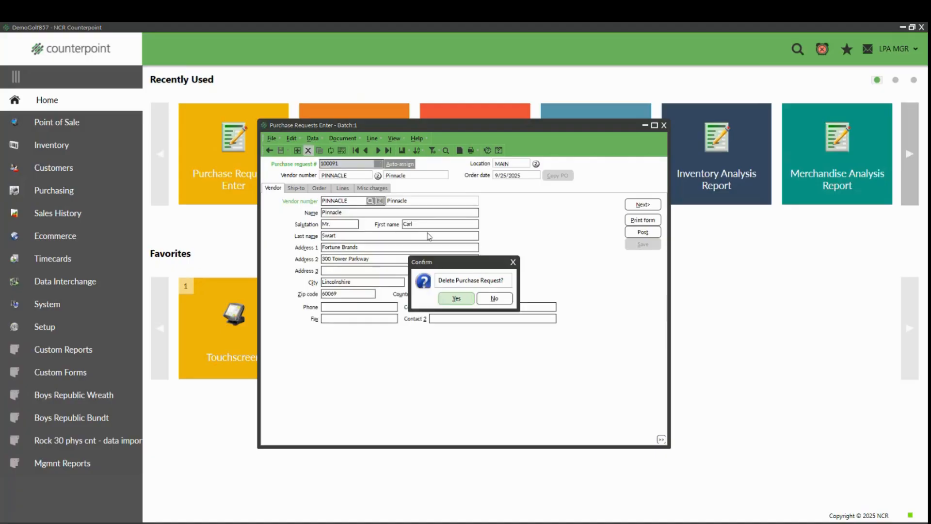
pyautogui.click(464, 299)
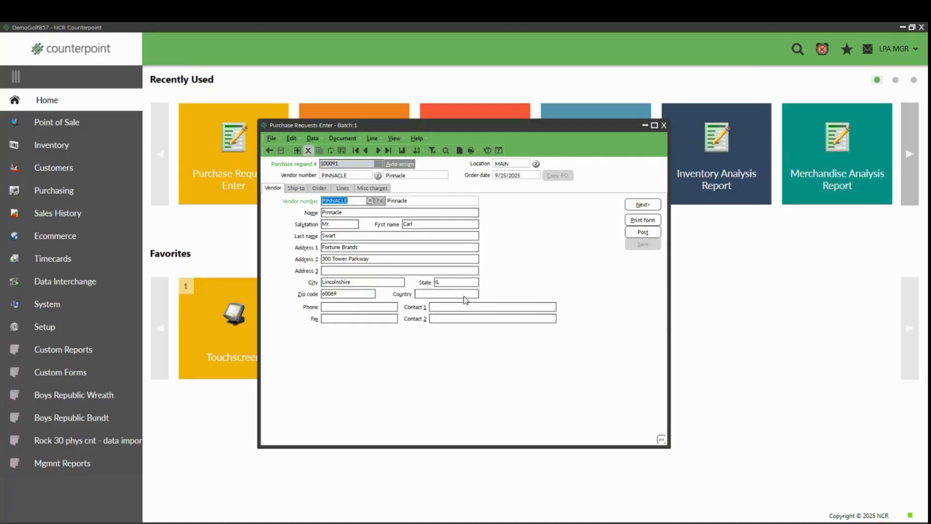
pyautogui.click(308, 151)
pyautogui.click(446, 299)
pyautogui.click(664, 126)
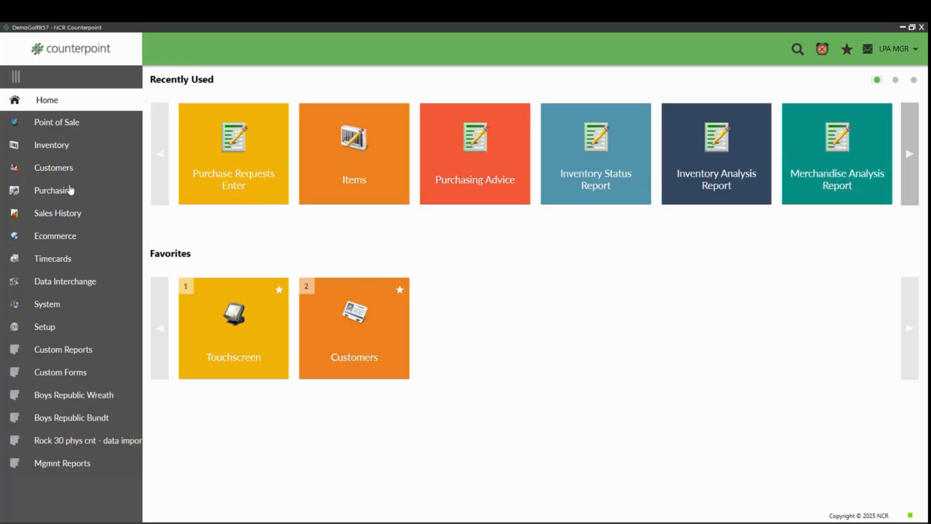
# Step: Open Purchasing Advice and set Days of Supply to 30, with a sales period from 9/1/2025 to 9/30/2025
pyautogui.click(71, 189)
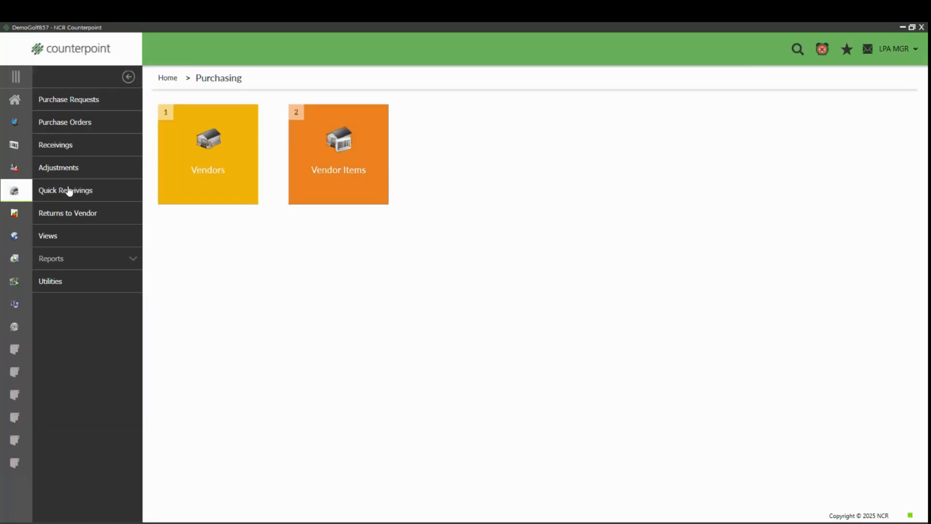
pyautogui.click(58, 103)
pyautogui.click(335, 170)
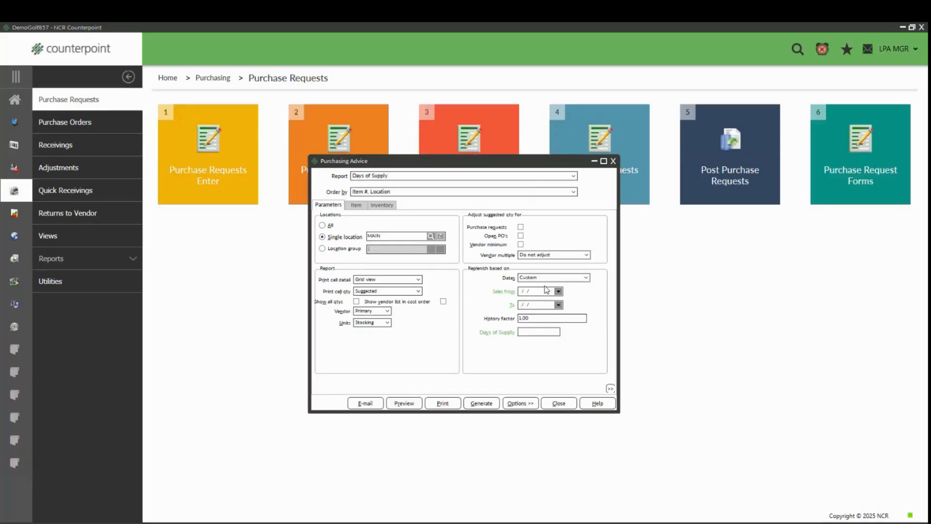
pyautogui.click(545, 290)
pyautogui.write('9/1/2025')
pyautogui.press('Tab')
pyautogui.click(532, 332)
pyautogui.write('30')
# Step: Filter the purchasing advice to items whose primary vendor is PINNACLE, and return to the report parameters
pyautogui.click(359, 205)
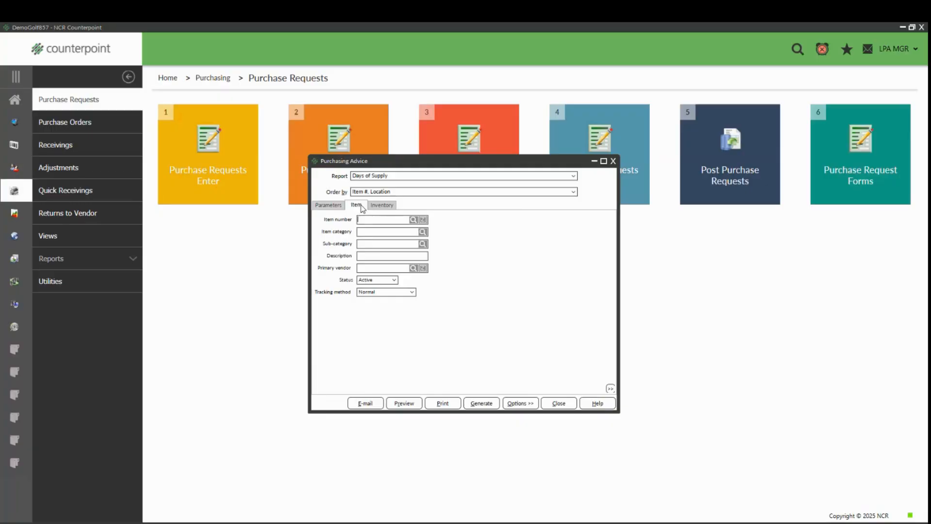
pyautogui.click(412, 269)
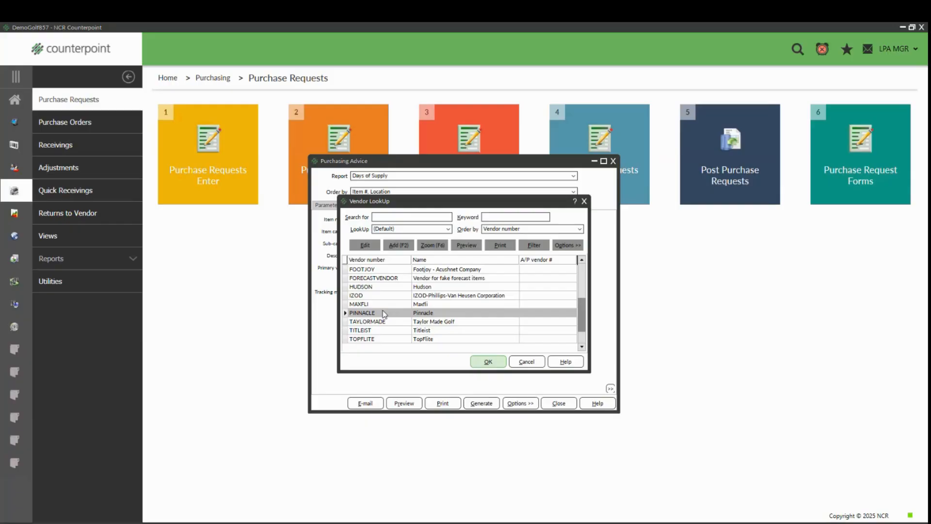
pyautogui.doubleClick(383, 314)
pyautogui.click(330, 205)
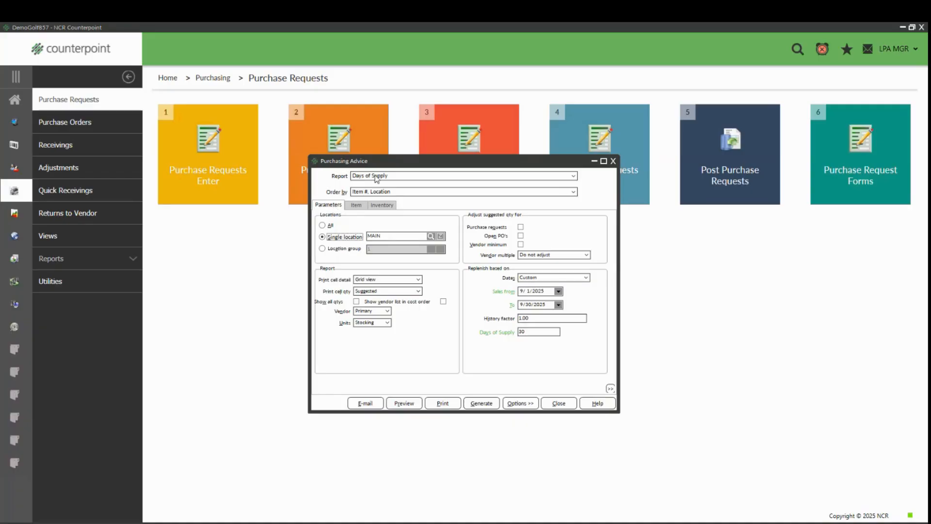
# Step: Preview the Days of Supply purchasing advice report for PINNACLE and close the preview
pyautogui.click(403, 402)
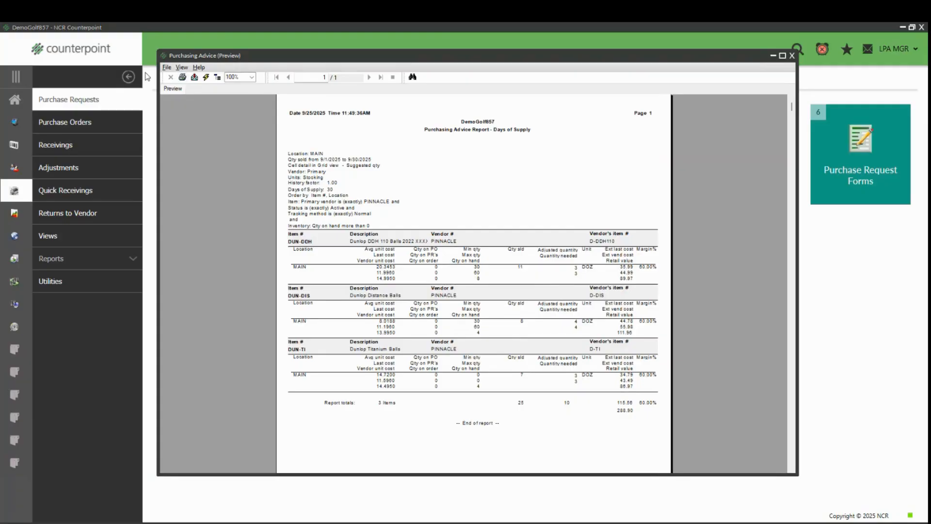
pyautogui.click(167, 67)
pyautogui.click(181, 112)
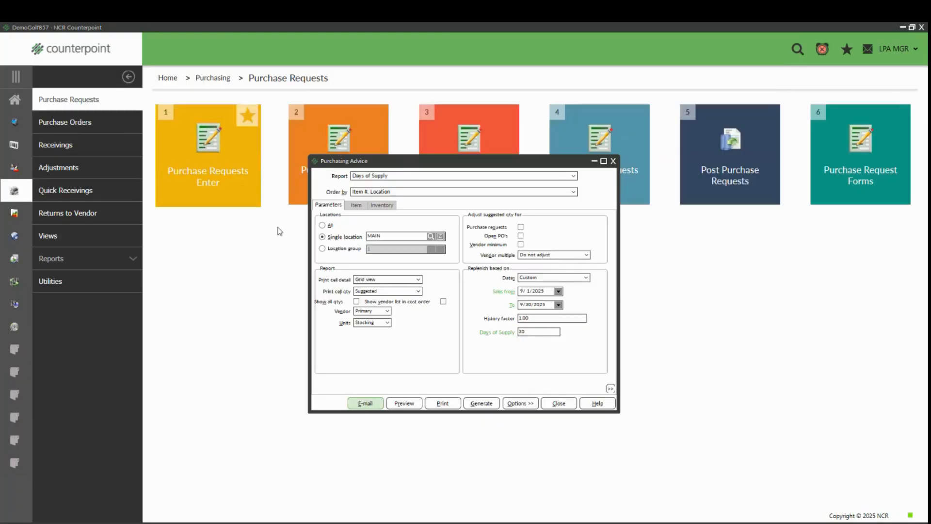
# Step: Generate purchase requests with auto-assigned numbers and order date 9/25/2025, skip the advice report and edit list, and close Purchasing Advice
pyautogui.click(482, 405)
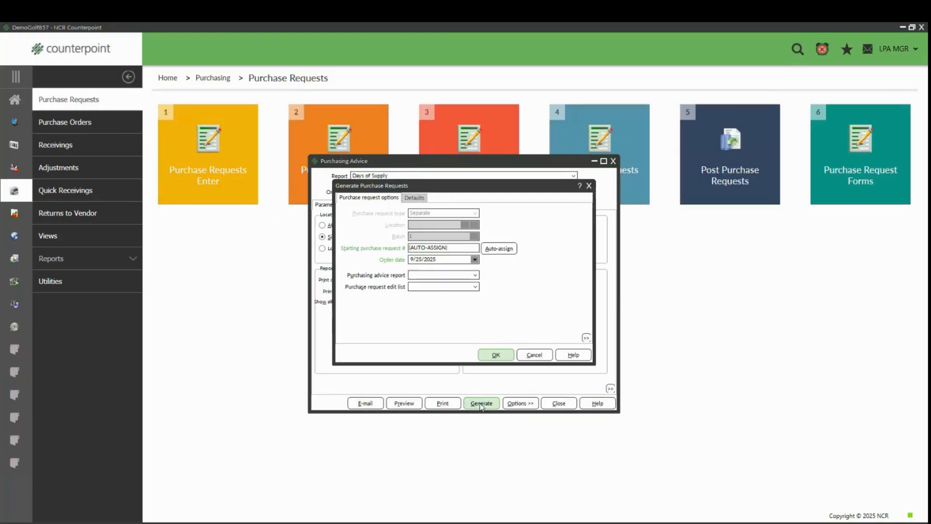
pyautogui.click(495, 355)
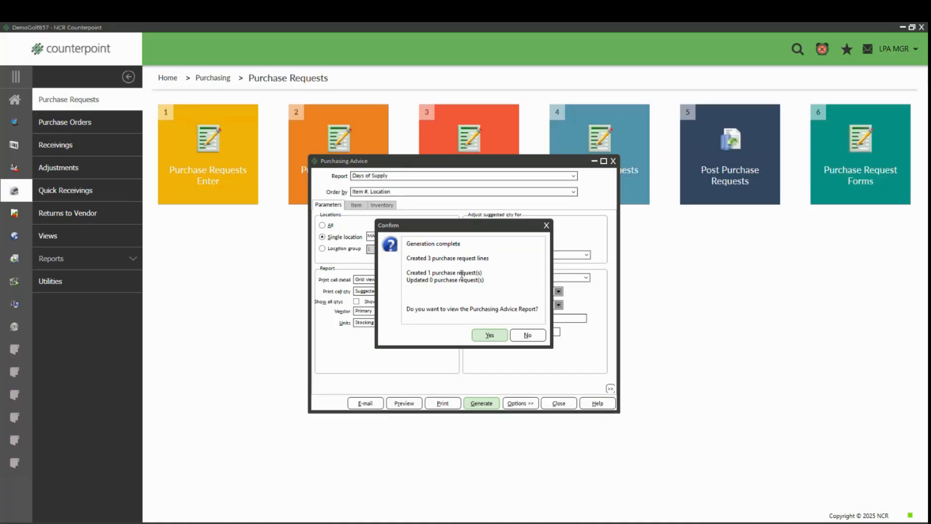
pyautogui.click(518, 336)
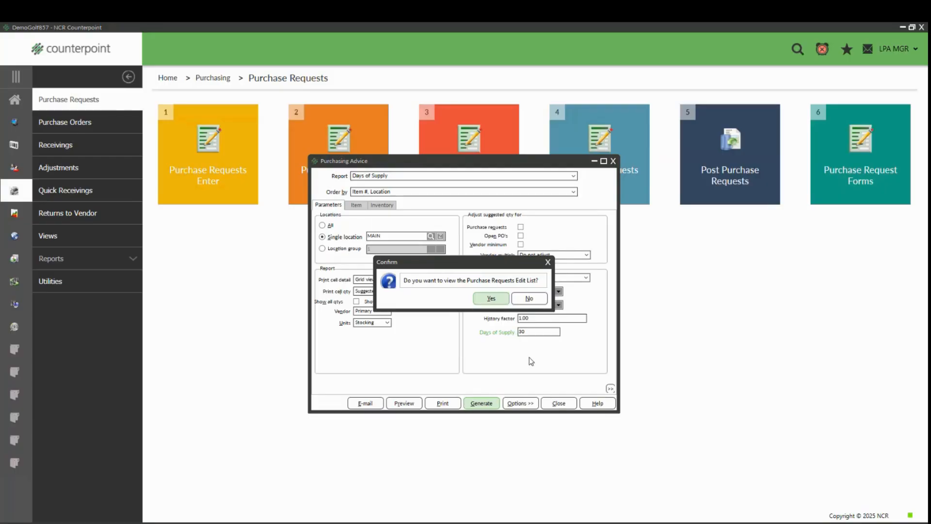
pyautogui.click(526, 299)
pyautogui.click(558, 403)
# Step: Open the generated PINNACLE purchase request in batch 1 and review its order lines, including DUN-DDH
pyautogui.click(223, 172)
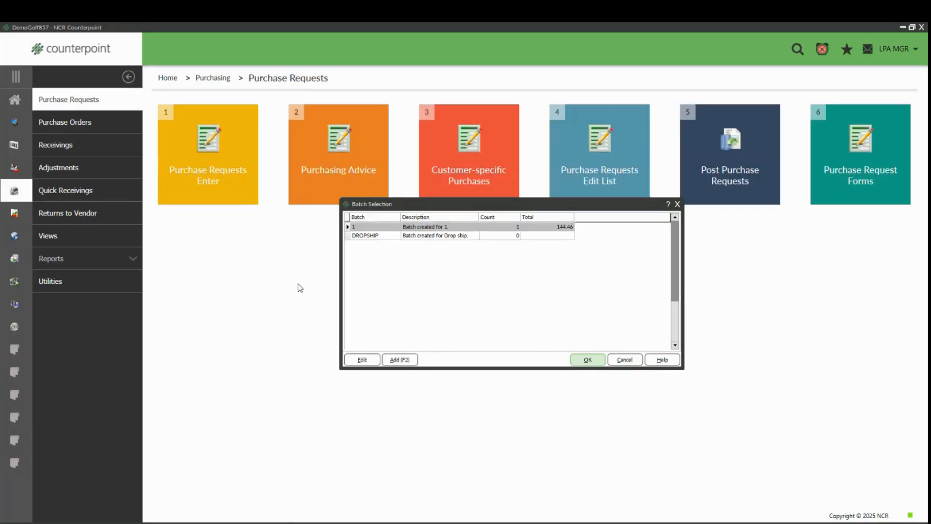
pyautogui.click(581, 361)
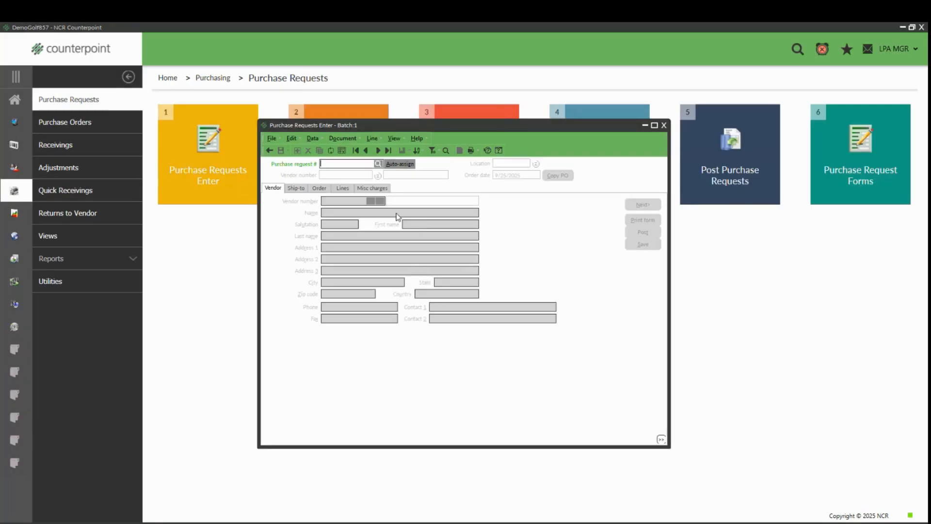
pyautogui.click(365, 152)
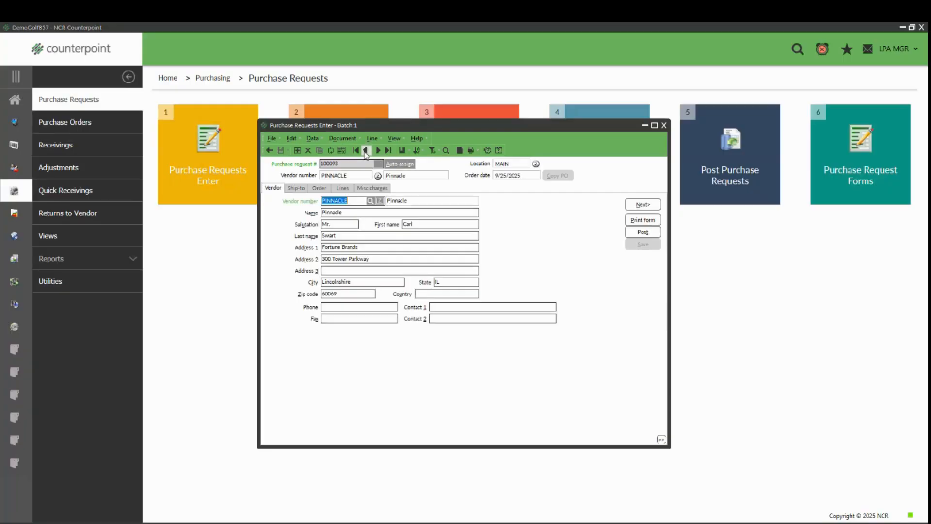
pyautogui.click(349, 189)
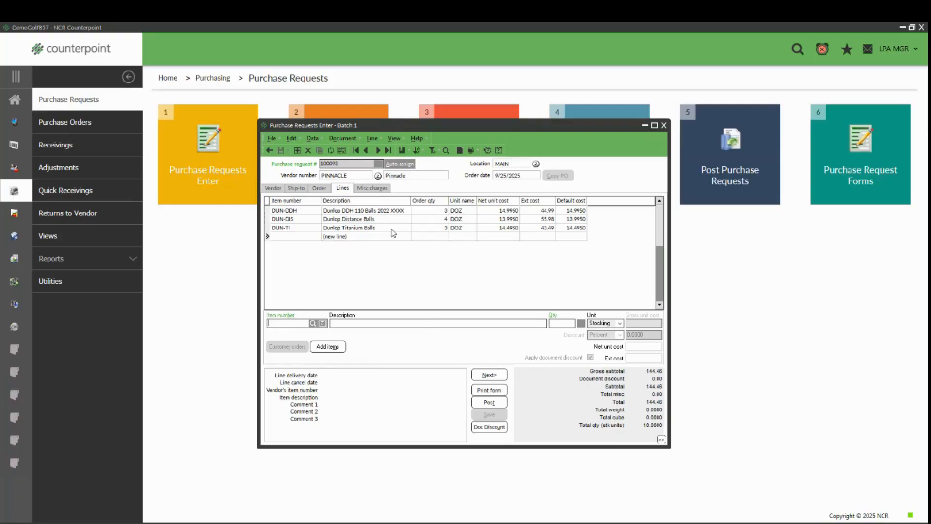
pyautogui.click(392, 228)
pyautogui.click(392, 211)
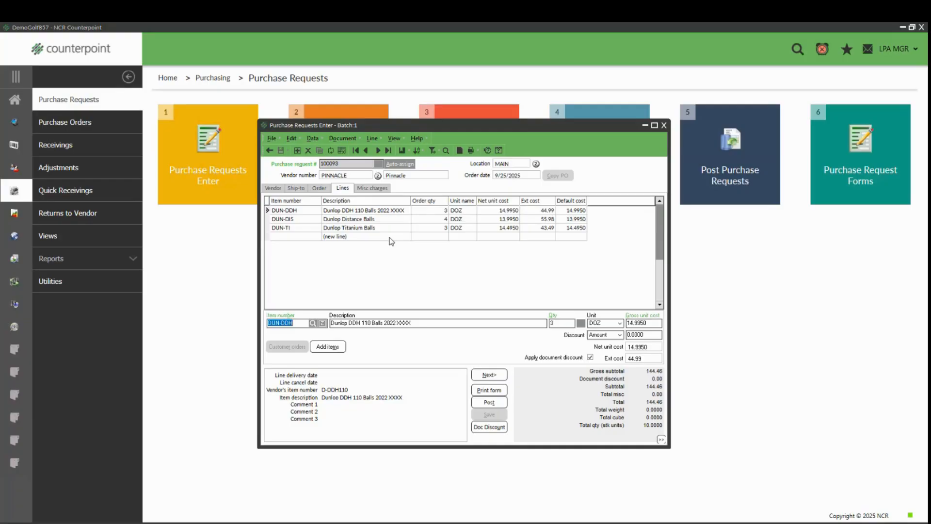
pyautogui.click(390, 237)
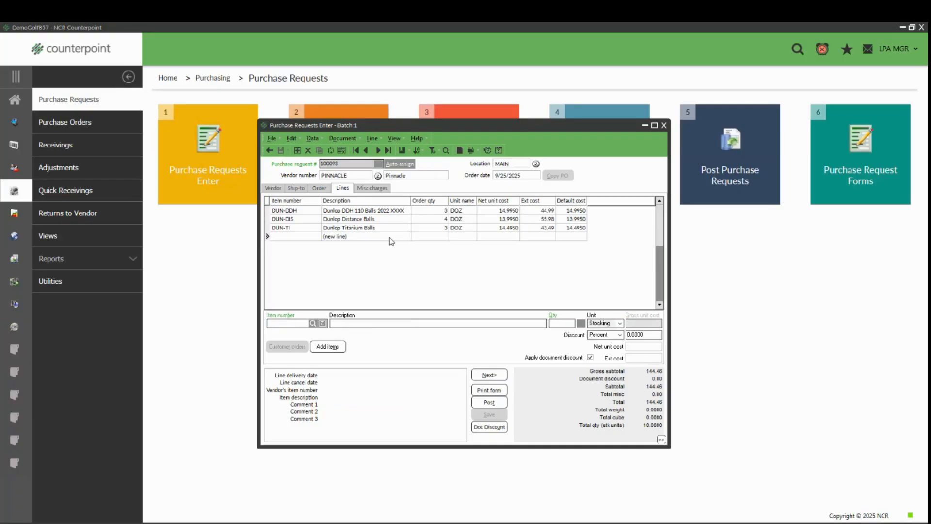